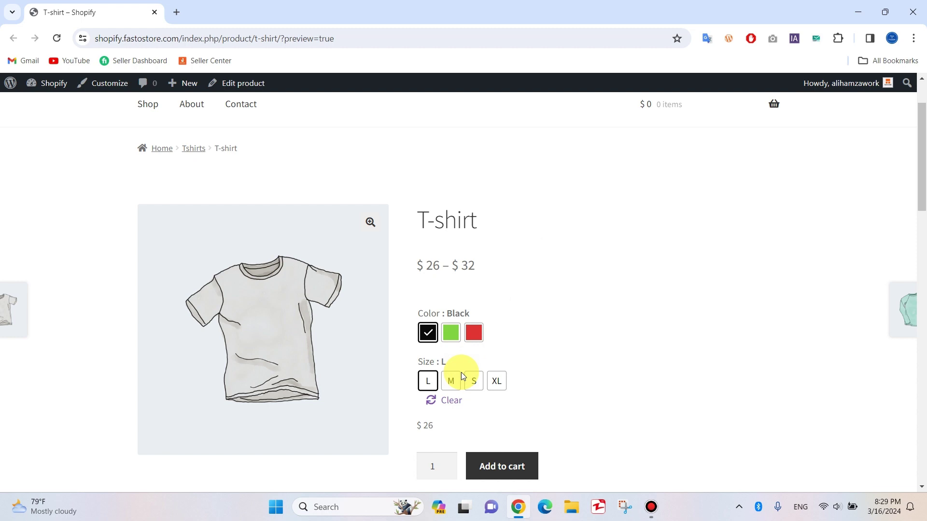
Step: Preview the T-shirt's Green, Red and Black color swatches and check how the image and price respond
left_click(451, 332)
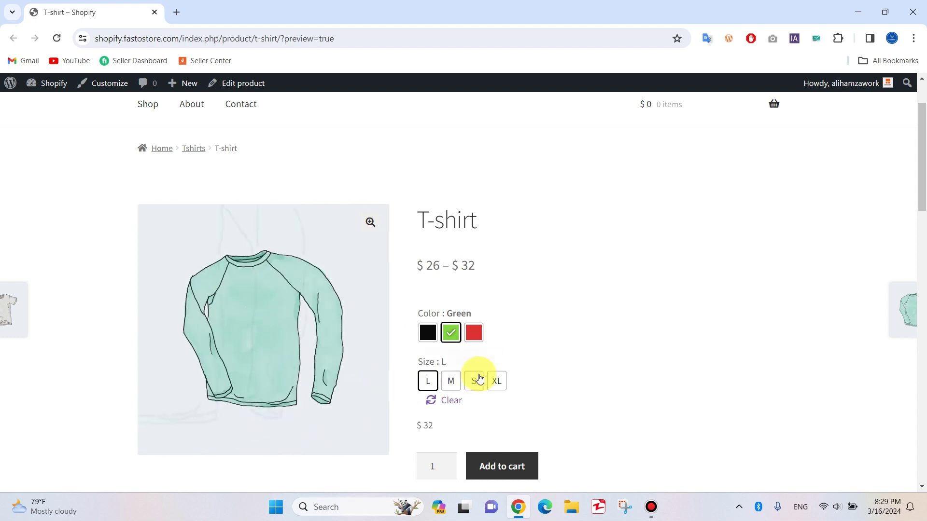
left_click(475, 334)
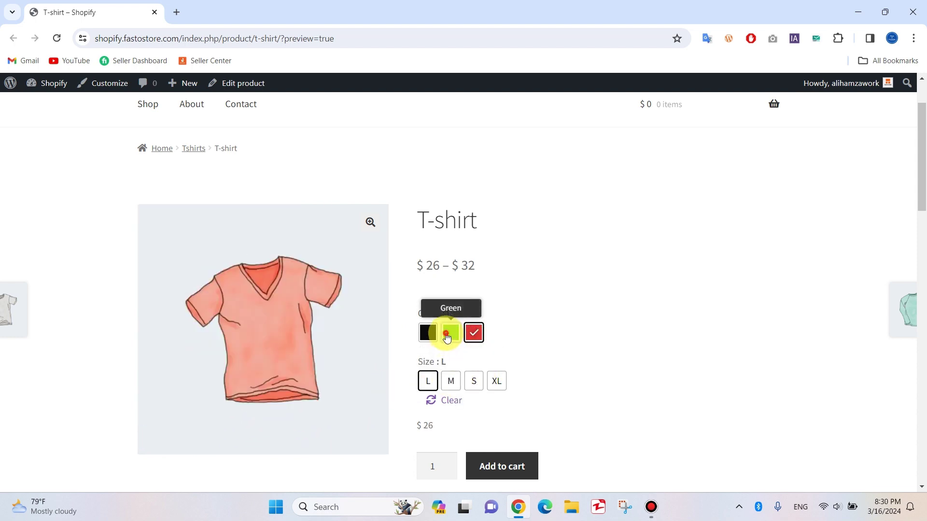
left_click(448, 338)
double_click(430, 427)
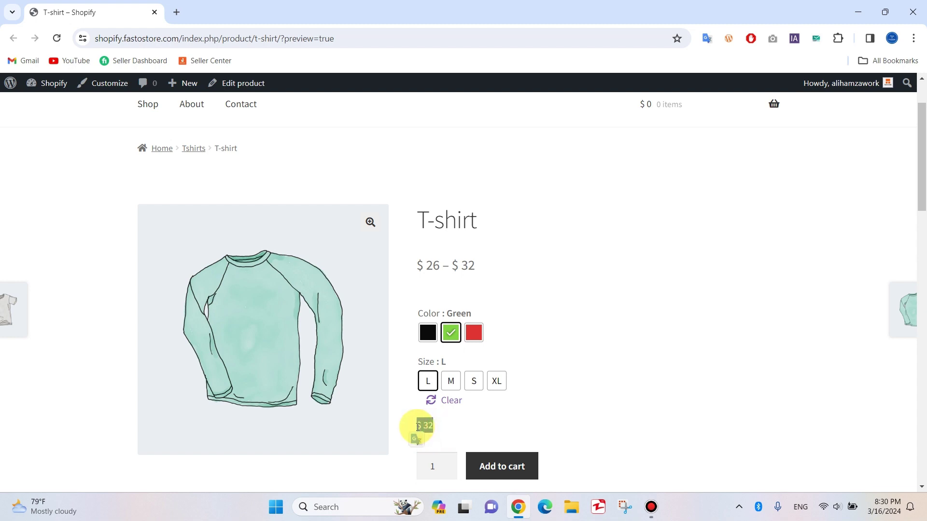
left_click(482, 433)
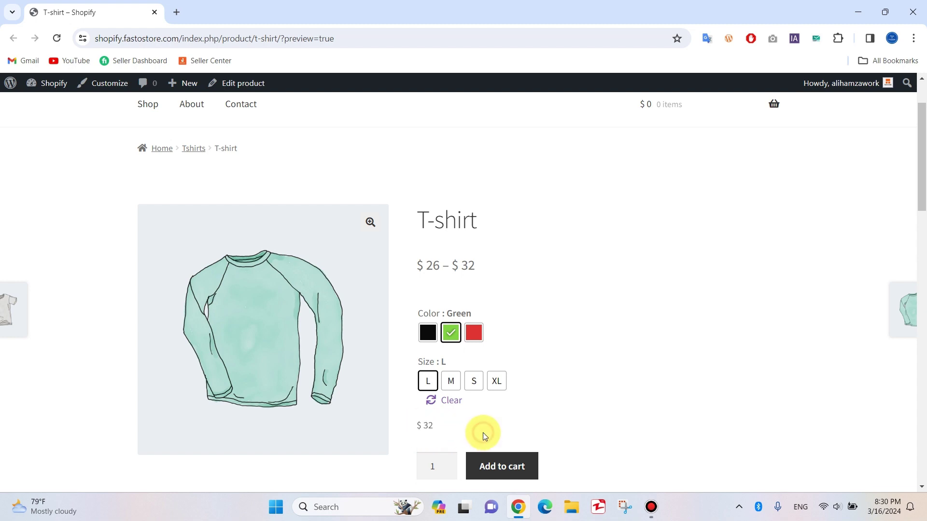
left_click(433, 335)
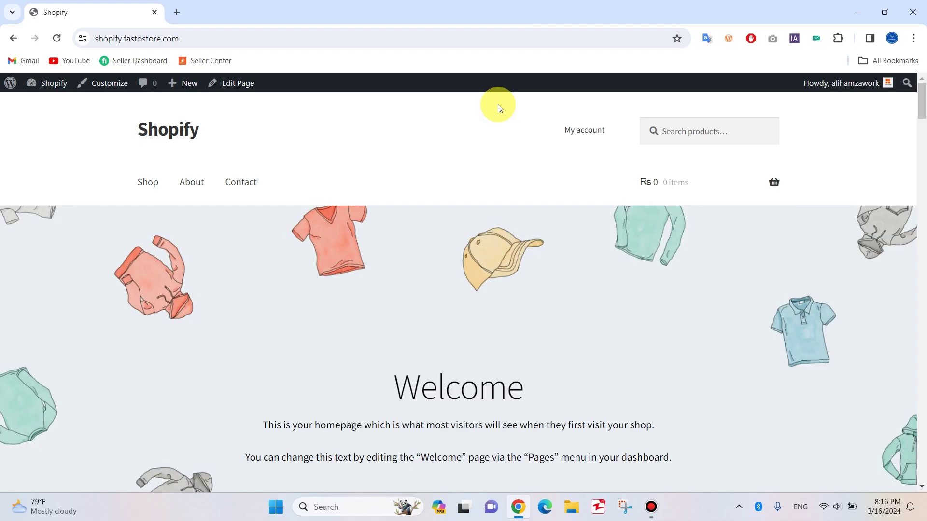
Step: Go to the store's product attributes in the admin dashboard and add a new attribute named Color
mouse_move(54, 85)
left_click(62, 109)
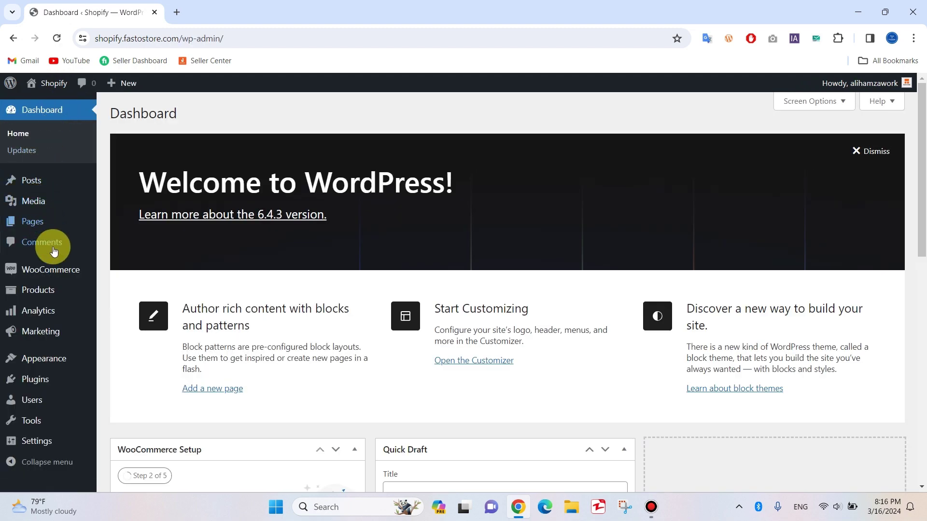
mouse_move(40, 297)
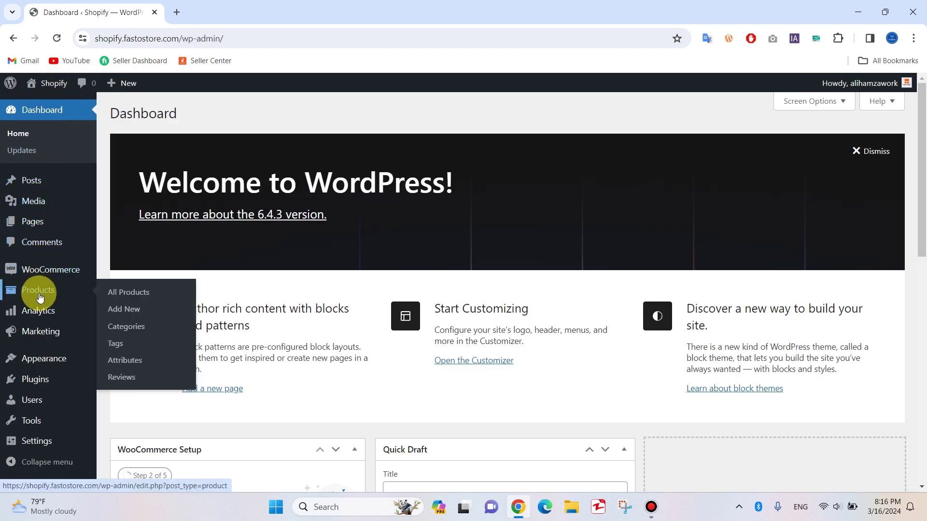
left_click(144, 365)
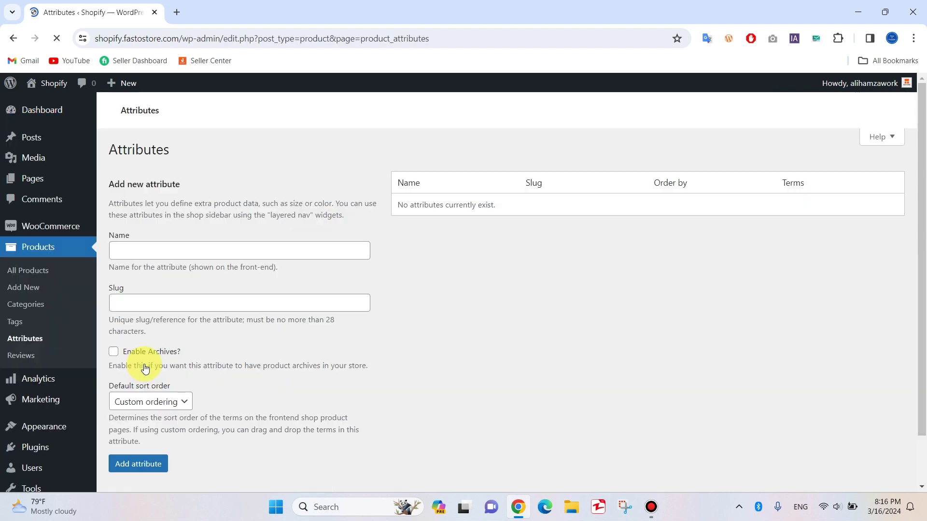
left_click(210, 249)
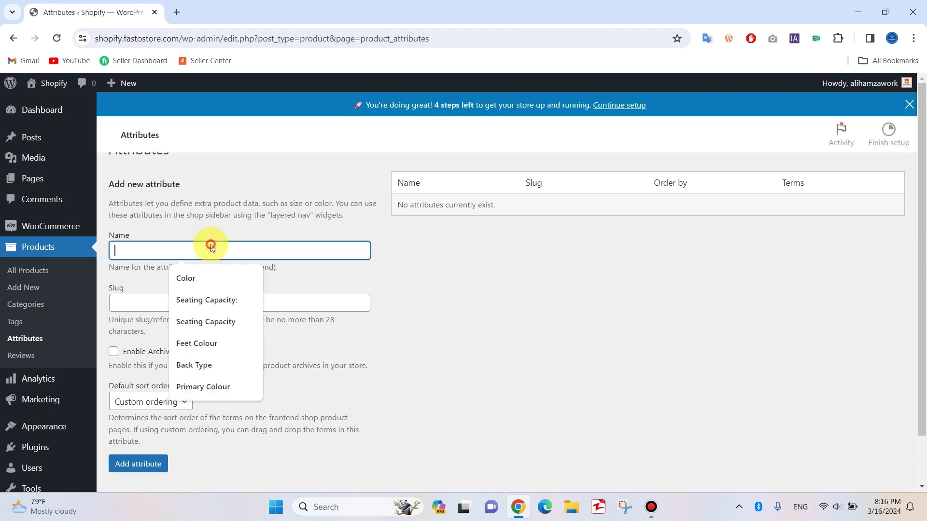
left_click(196, 276)
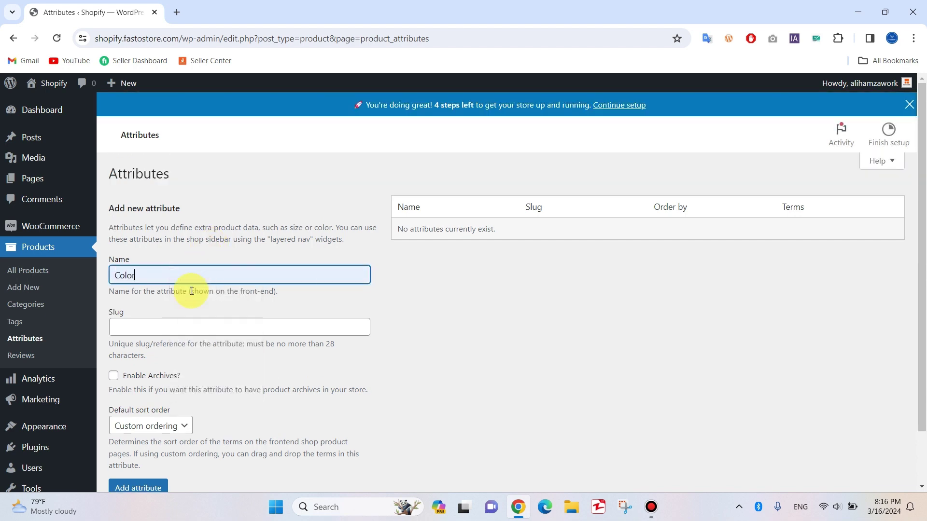
scroll(156, 400, "down", 2)
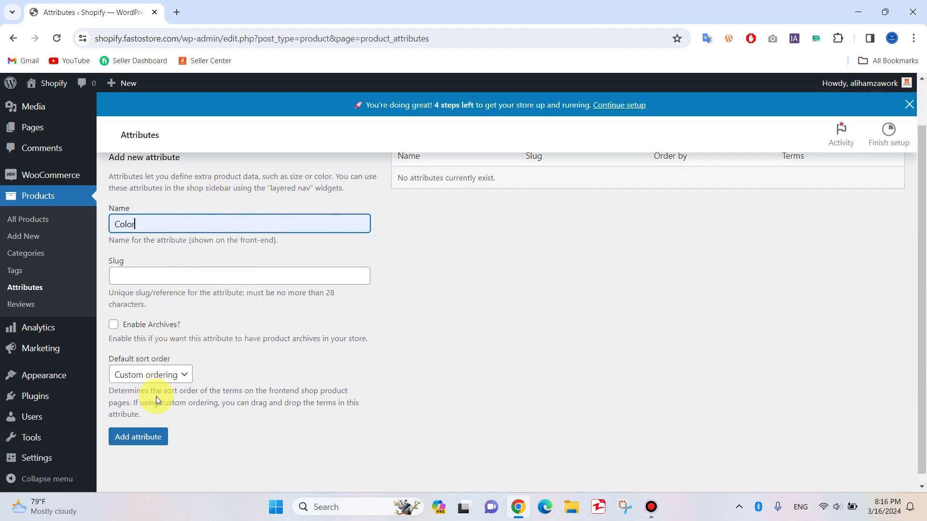
left_click(142, 437)
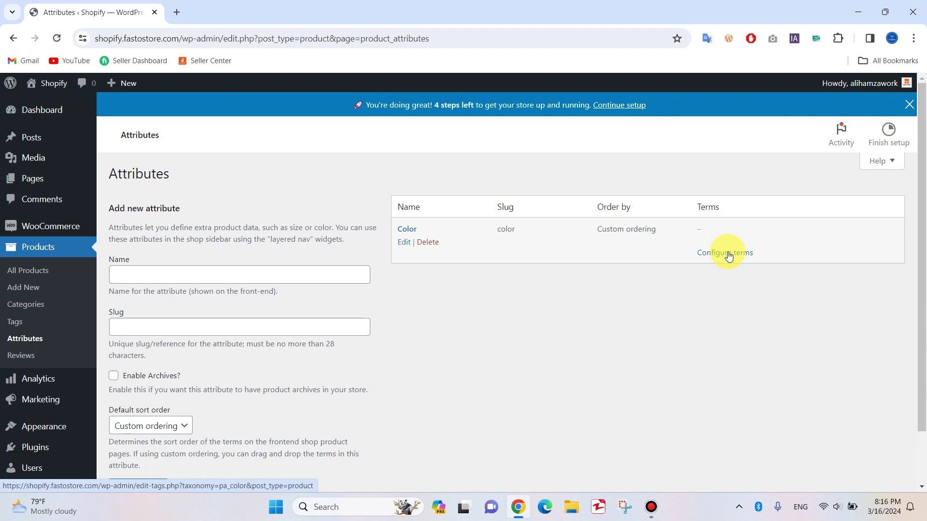
Step: Configure the Color attribute's terms by adding Red, Black and Green
left_click(727, 254)
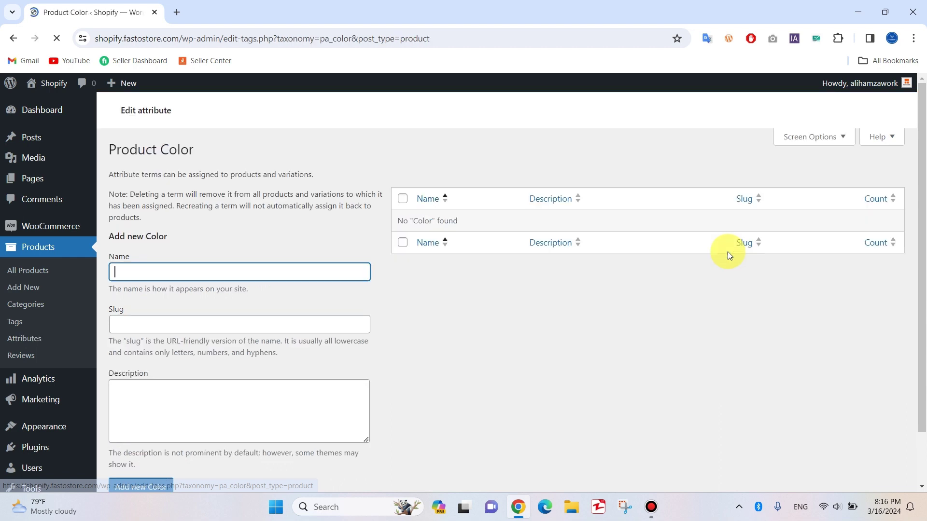
type("RE")
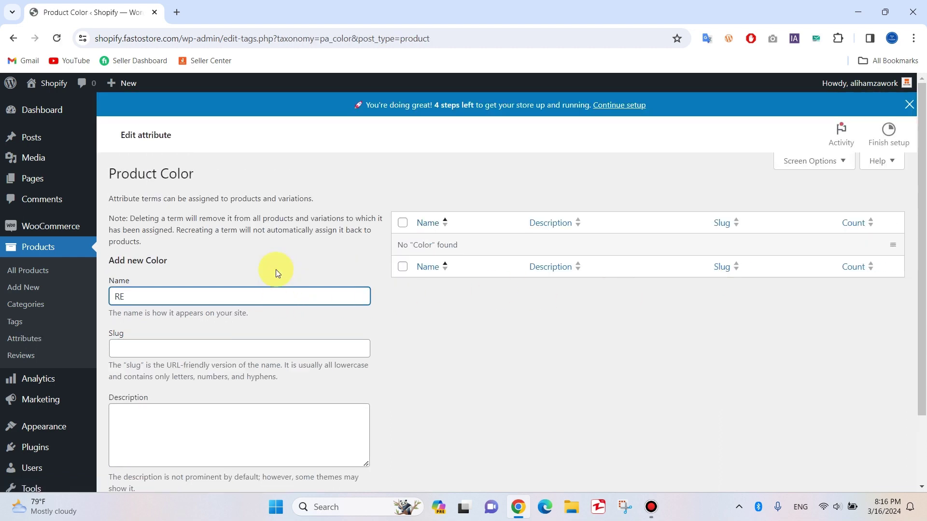
scroll(276, 269, "down", 3)
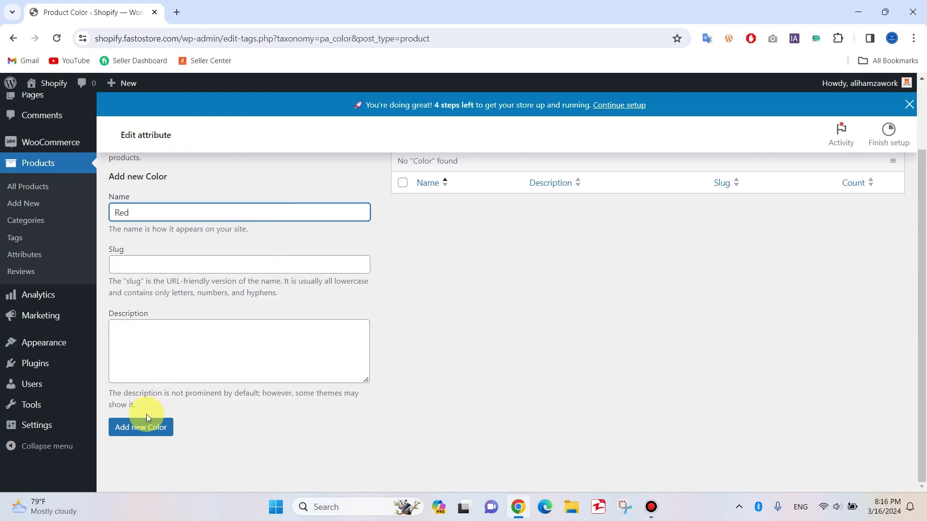
left_click(141, 438)
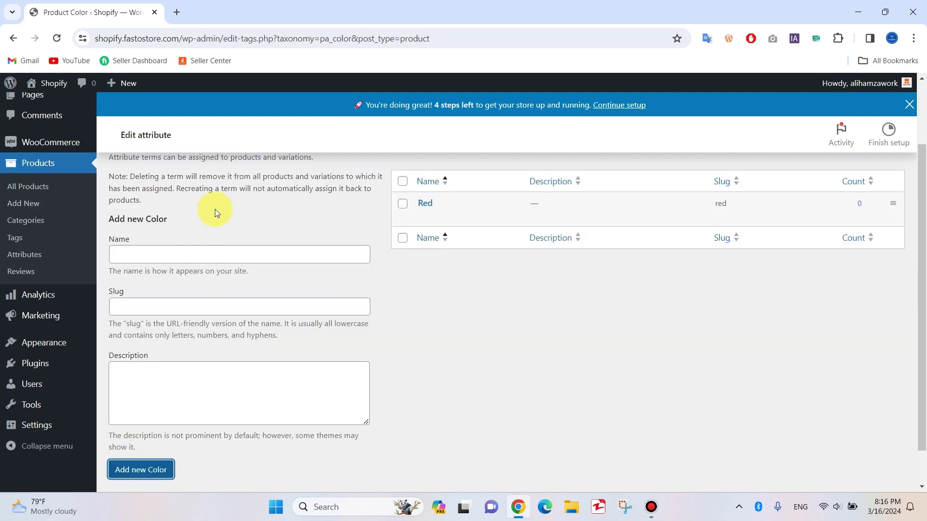
left_click(168, 263)
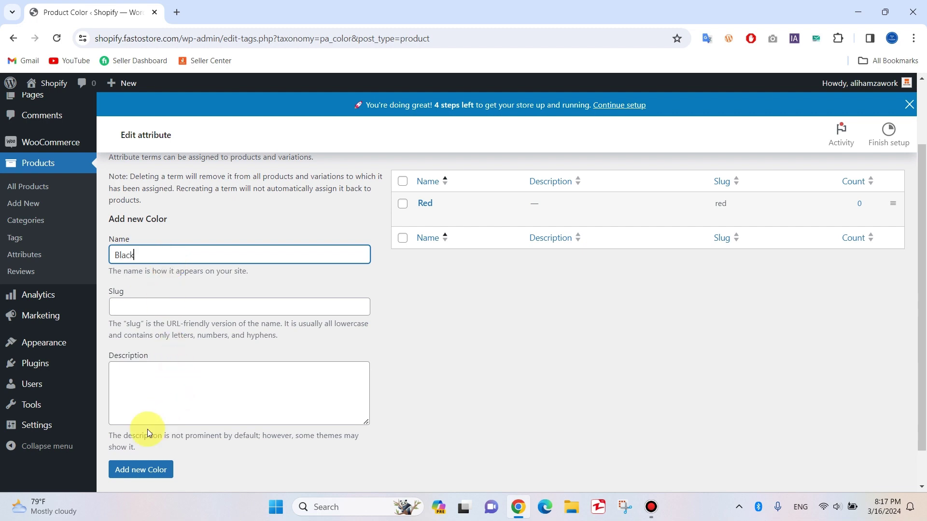
left_click(139, 477)
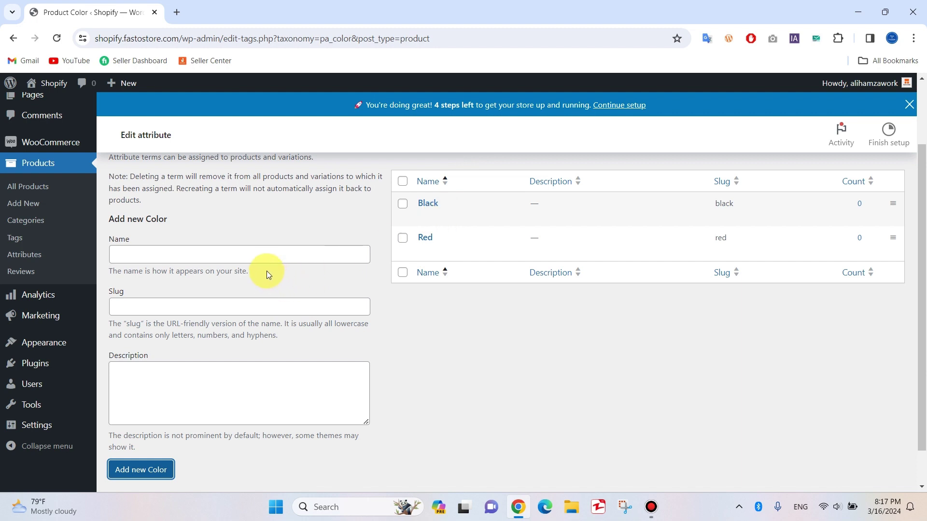
left_click(267, 254)
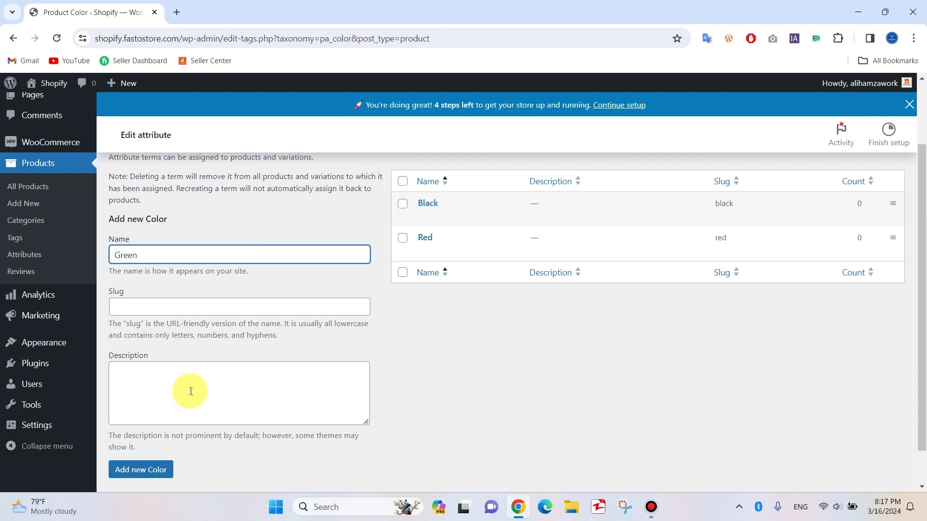
left_click(147, 476)
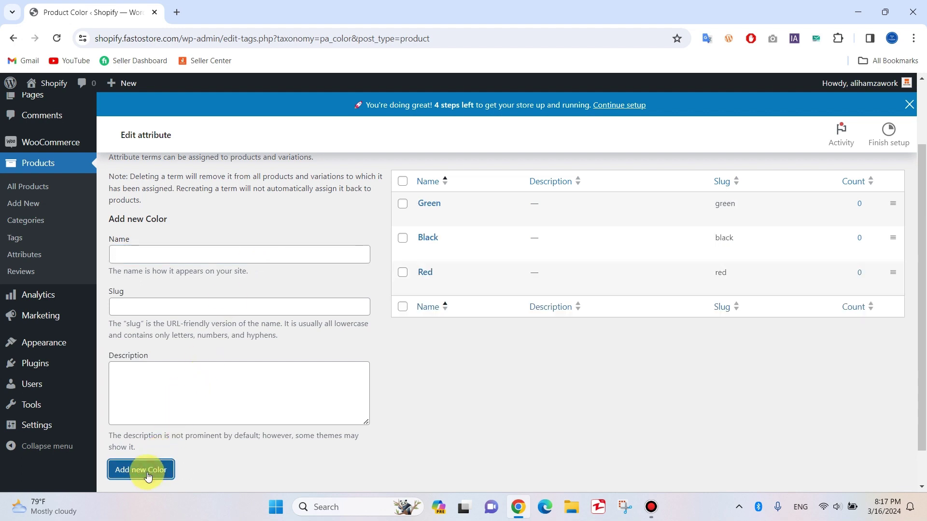
Step: Return to the product attributes list, check the Color terms, and add another attribute named Size
left_click(46, 253)
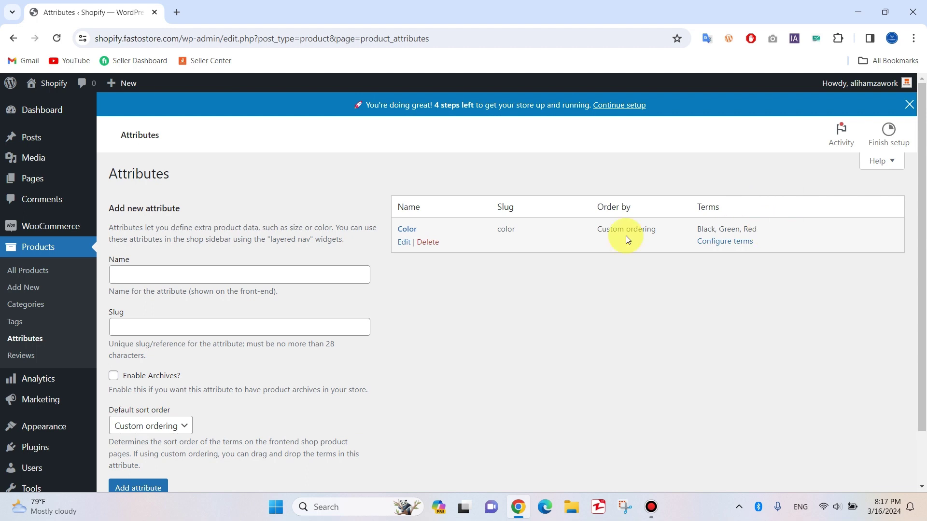
left_click_drag(765, 232, 695, 233)
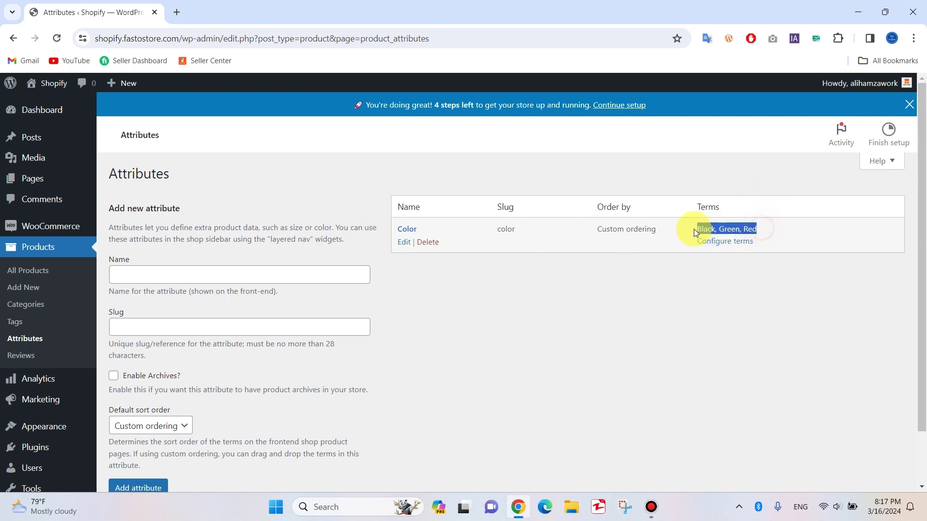
left_click(306, 260)
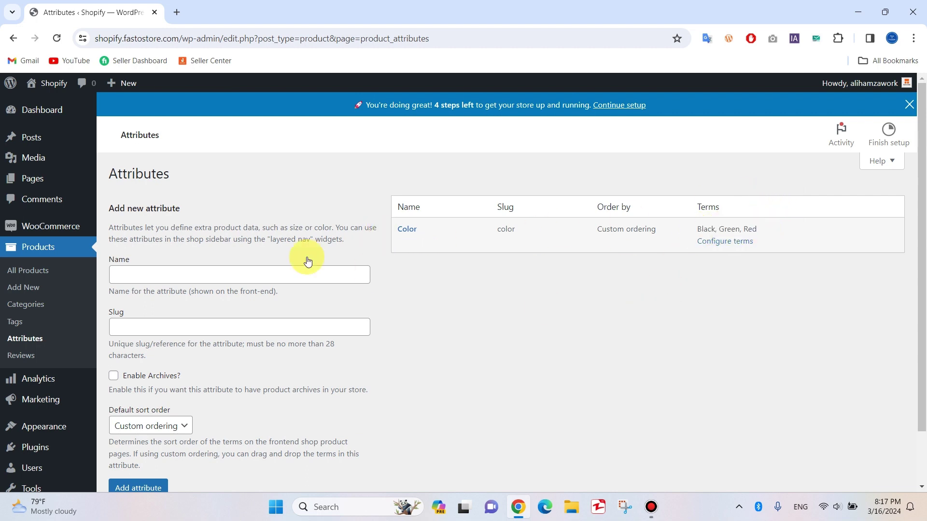
left_click(250, 276)
type("Siz")
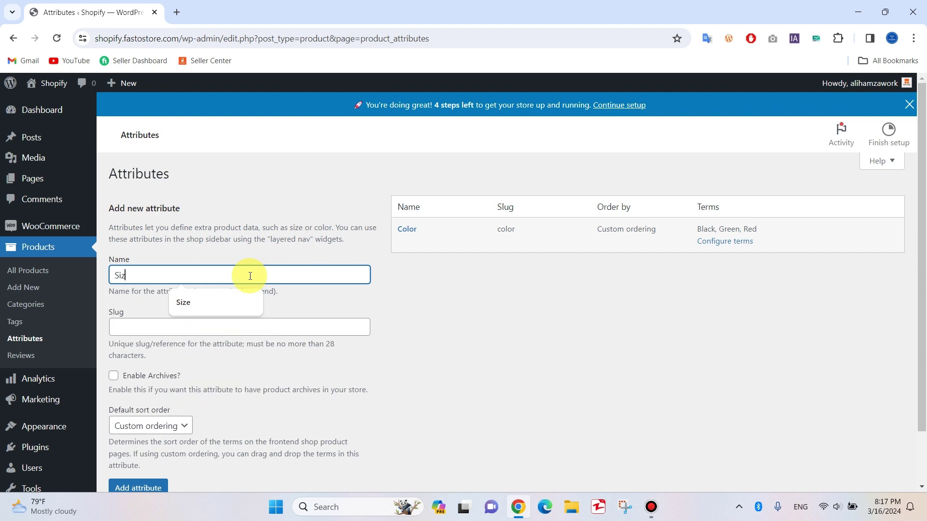
type("e")
scroll(265, 383, "down", 1)
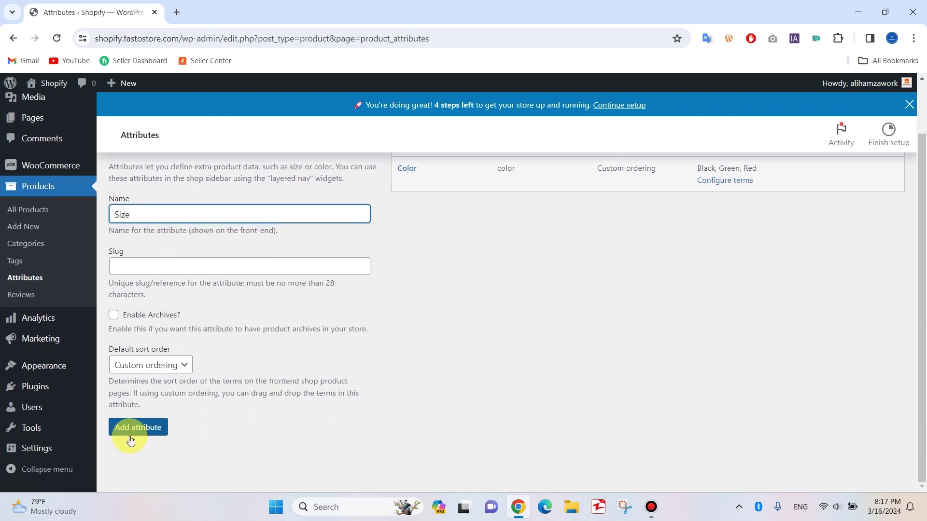
left_click(131, 440)
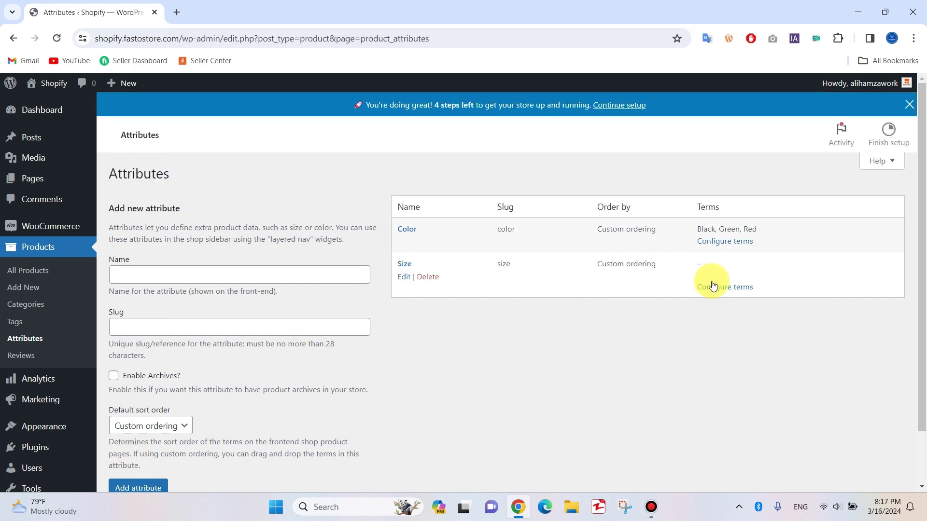
Step: Configure the Size attribute's terms by adding S, M and L
left_click(724, 288)
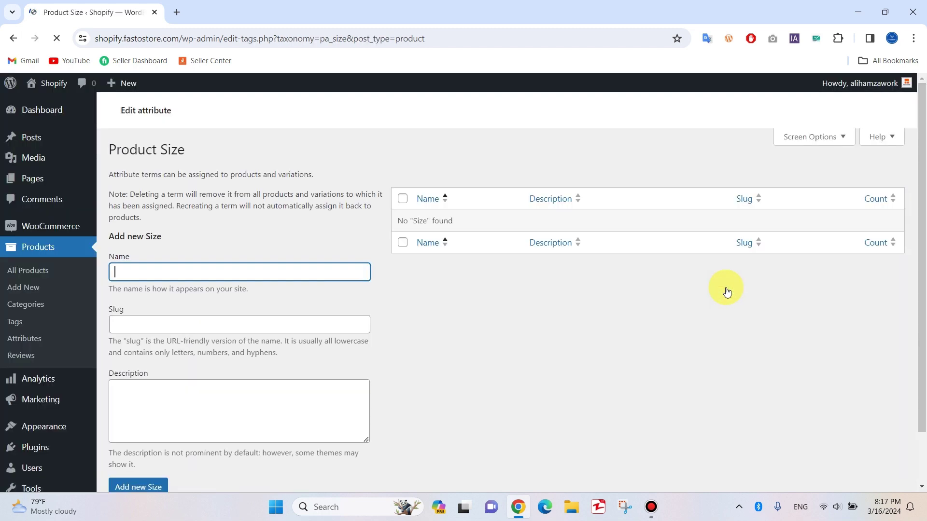
type("S")
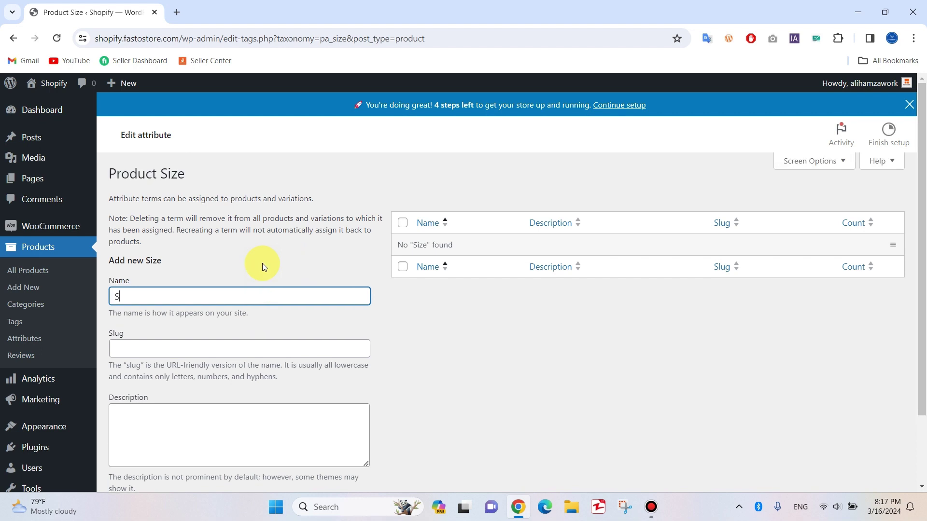
scroll(262, 263, "down", 2)
left_click(147, 435)
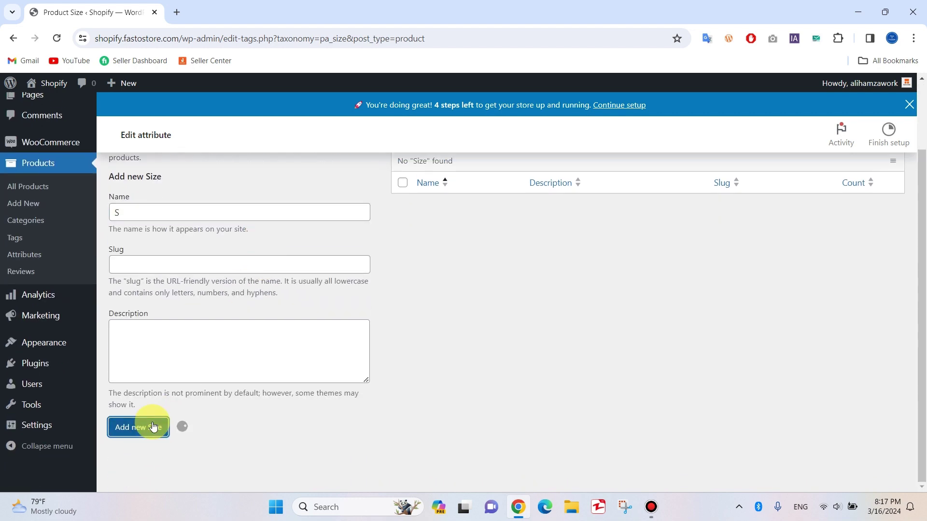
left_click(167, 251)
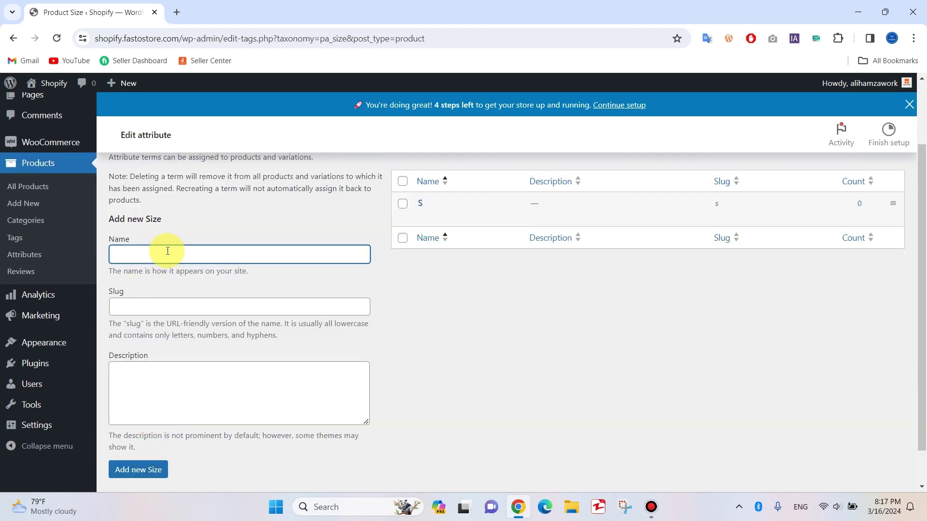
left_click(138, 468)
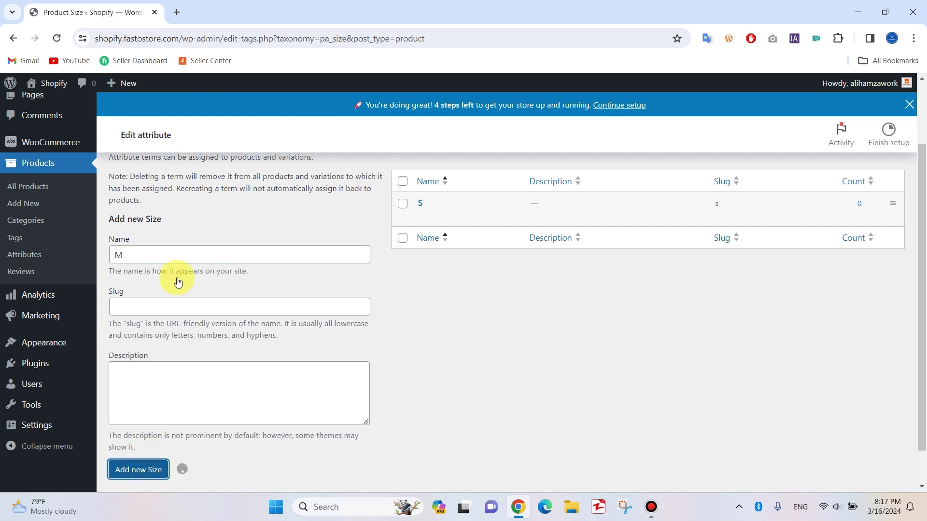
left_click(167, 261)
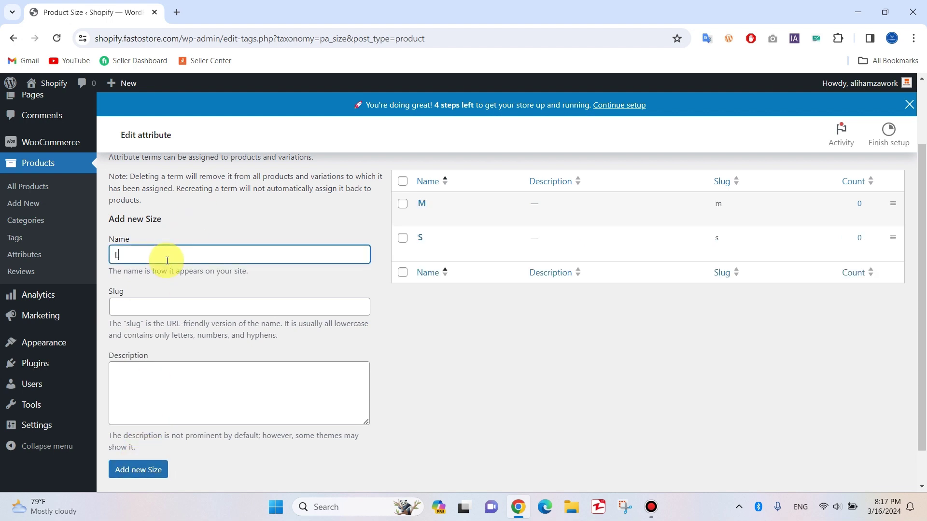
left_click(151, 475)
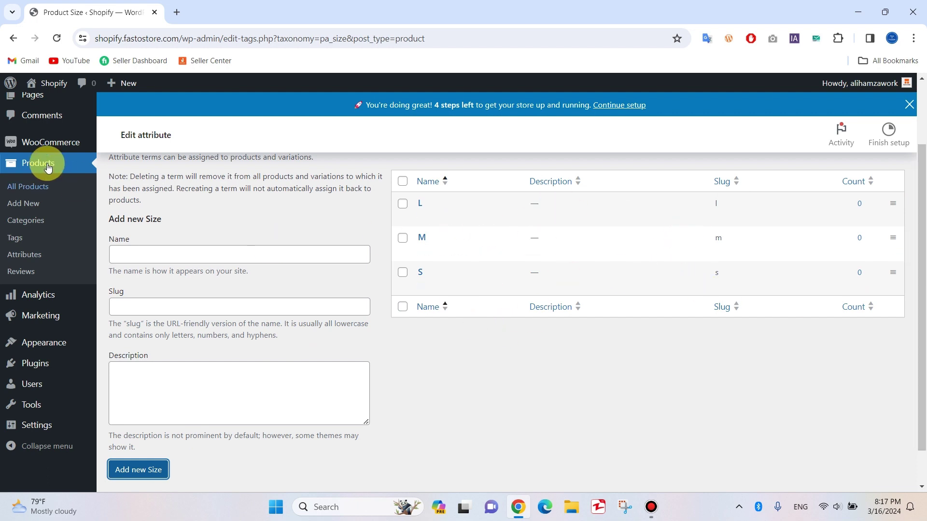
Step: Go to the store's product list and start a new product named T-shirt
left_click(41, 193)
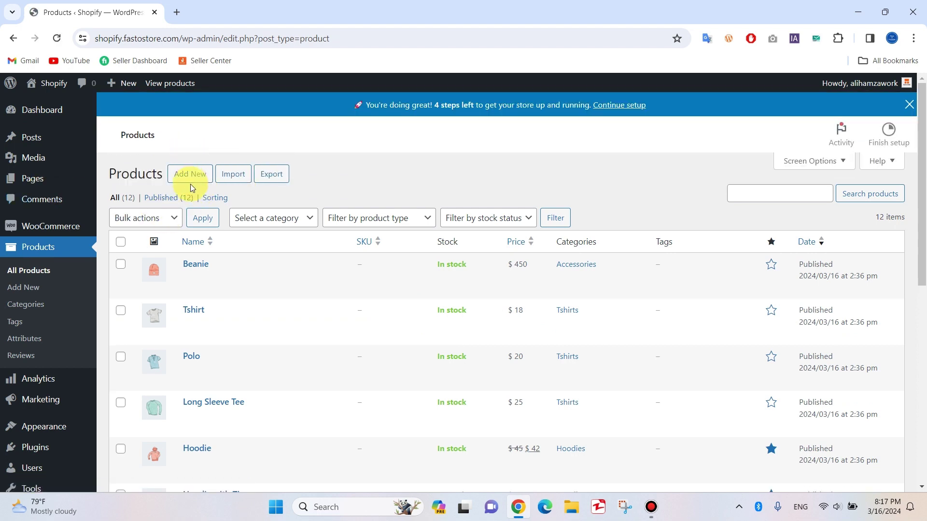
left_click(190, 175)
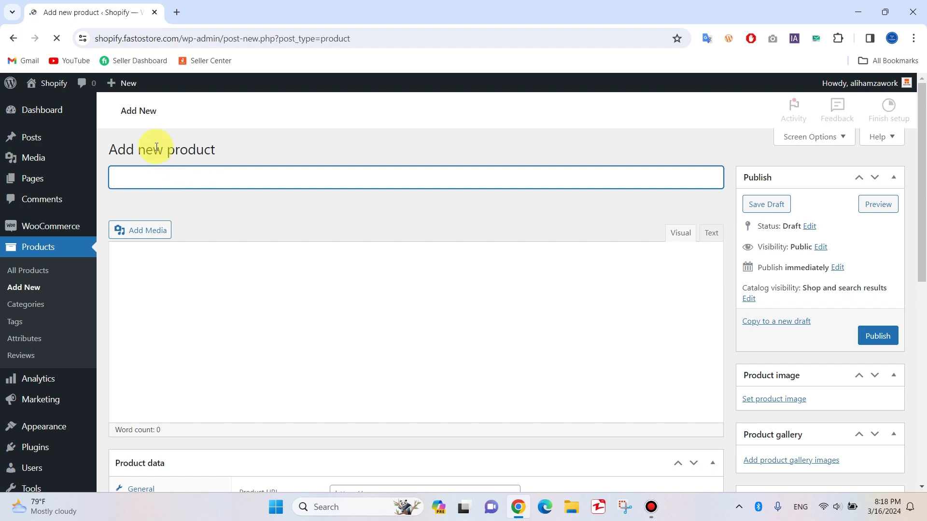
mouse_move(123, 88)
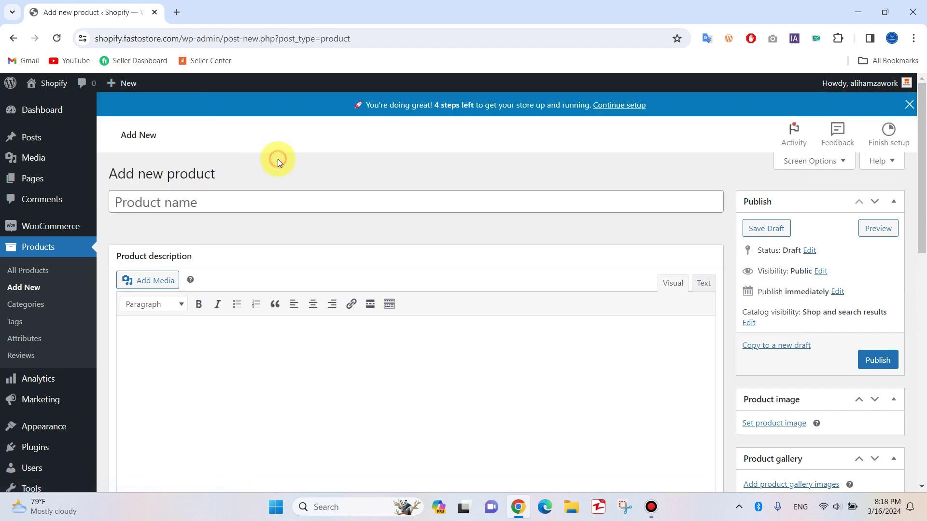
type("T-shirt")
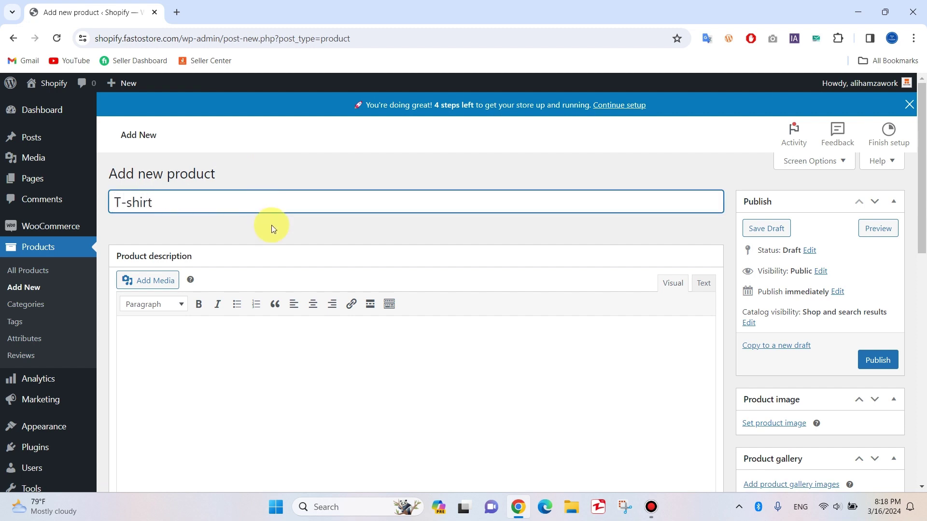
left_click(271, 229)
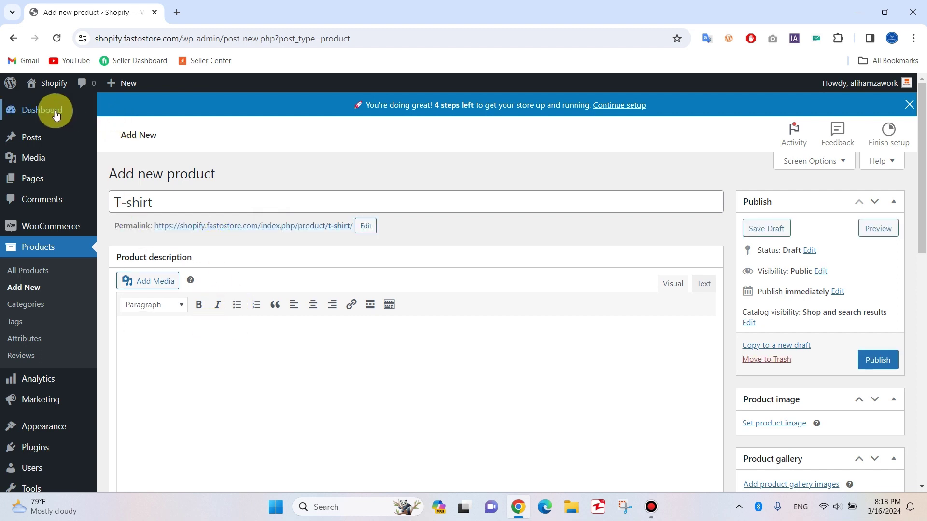
Step: Visit the store in a new browser tab and view the Long Sleeve Tee product page
right_click(41, 91)
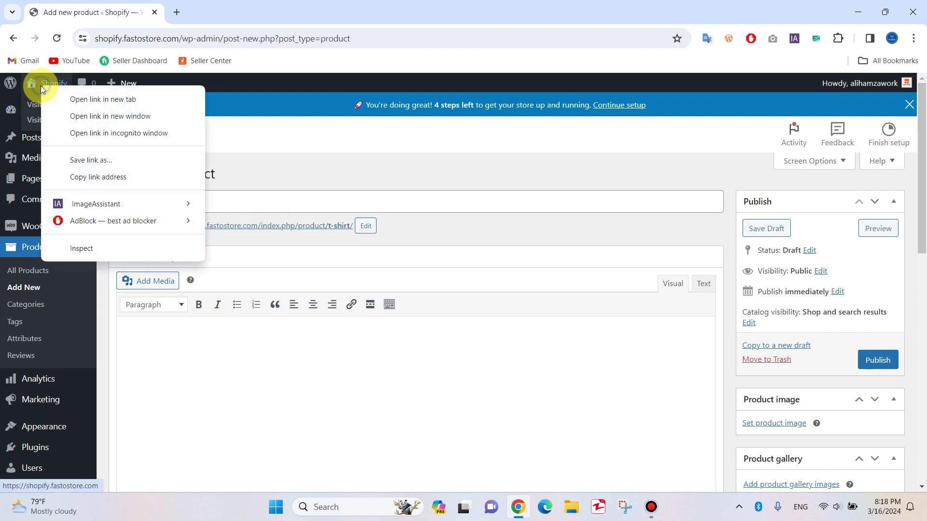
right_click(27, 117)
left_click(63, 130)
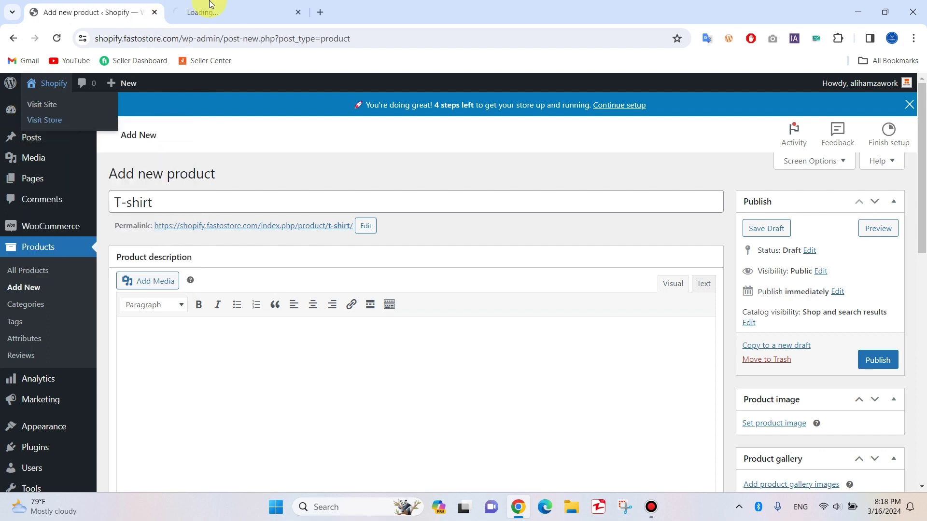
left_click(208, 12)
scroll(312, 132, "down", 10)
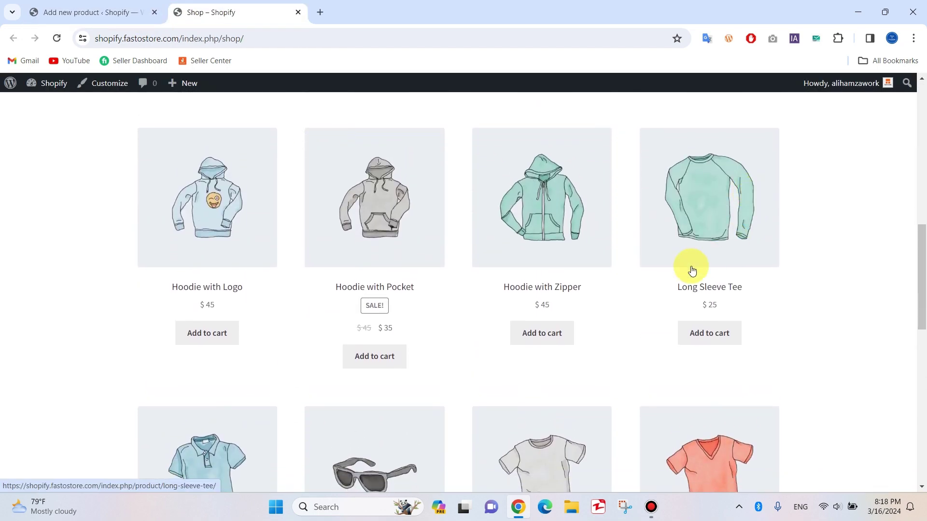
left_click(690, 265)
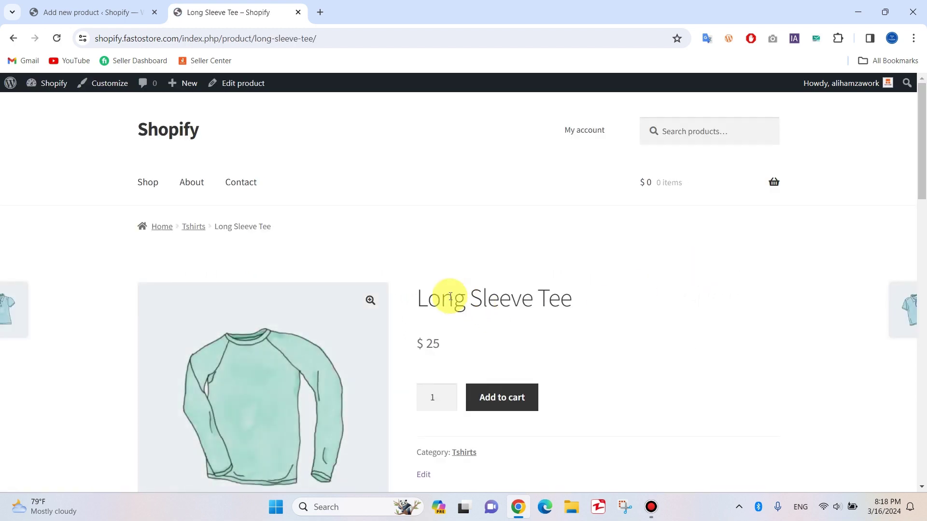
Step: Copy the Long Sleeve Tee's description paragraph into the new T-shirt's product description
scroll(517, 312, "down", 6)
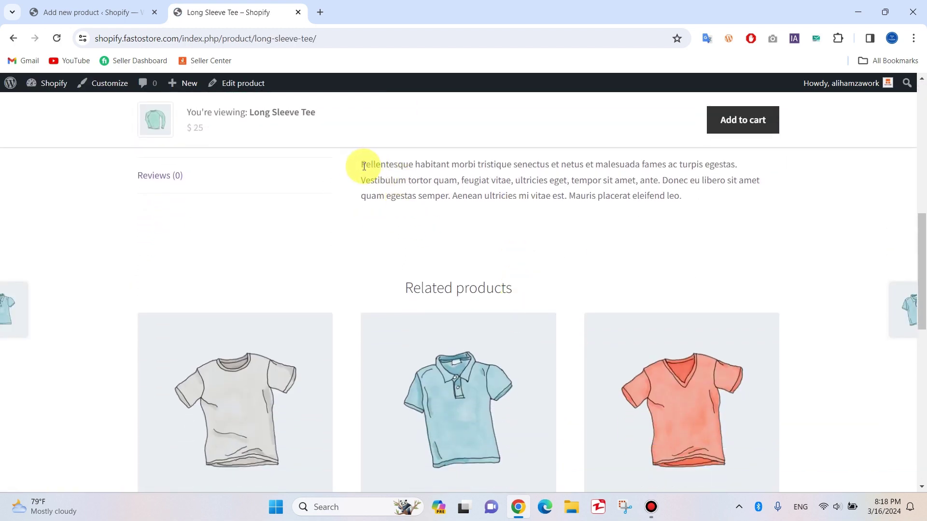
left_click_drag(360, 164, 696, 201)
key("ctrl+c")
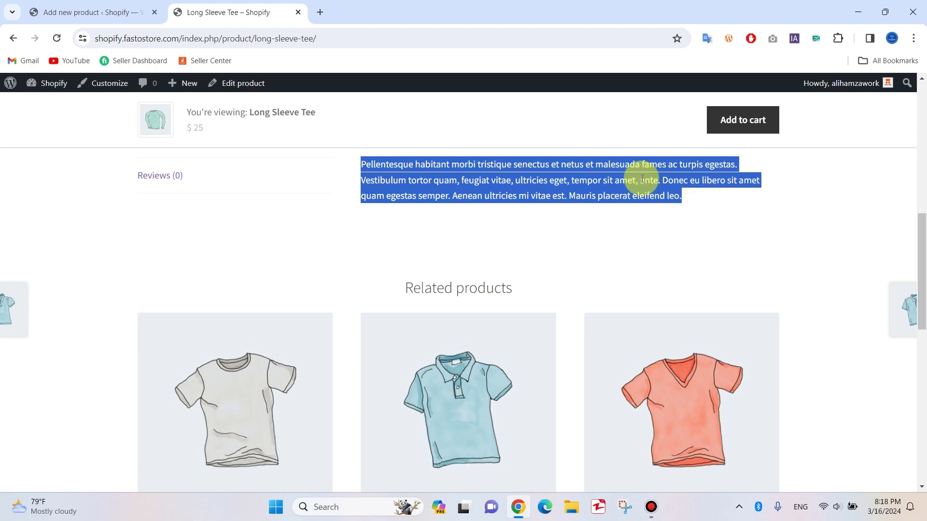
left_click(123, 12)
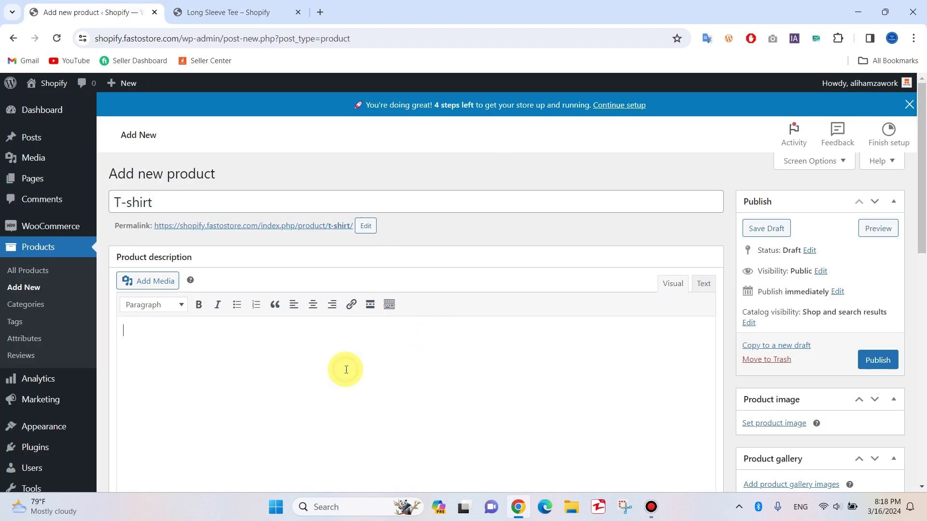
key("ctrl+v")
Step: Set the T-shirt's product type to Variable product
scroll(346, 372, "down", 1)
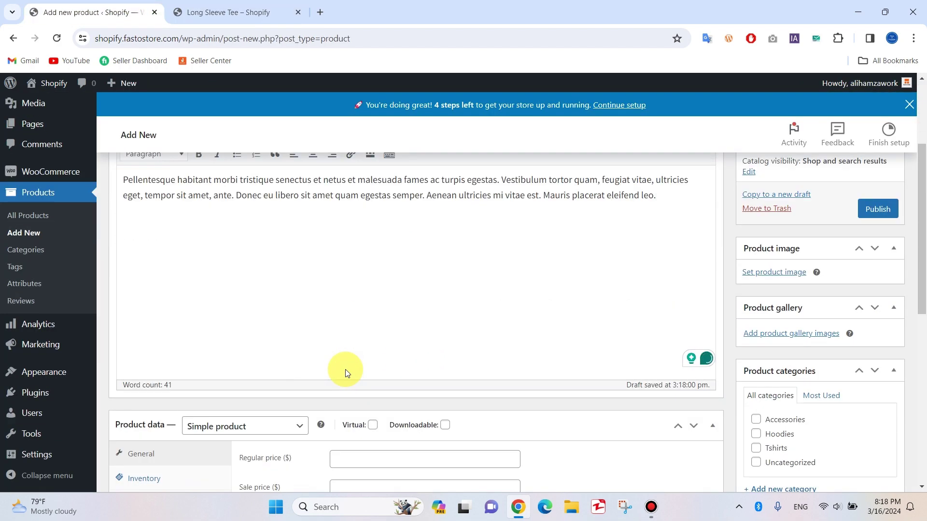
scroll(346, 372, "down", 5)
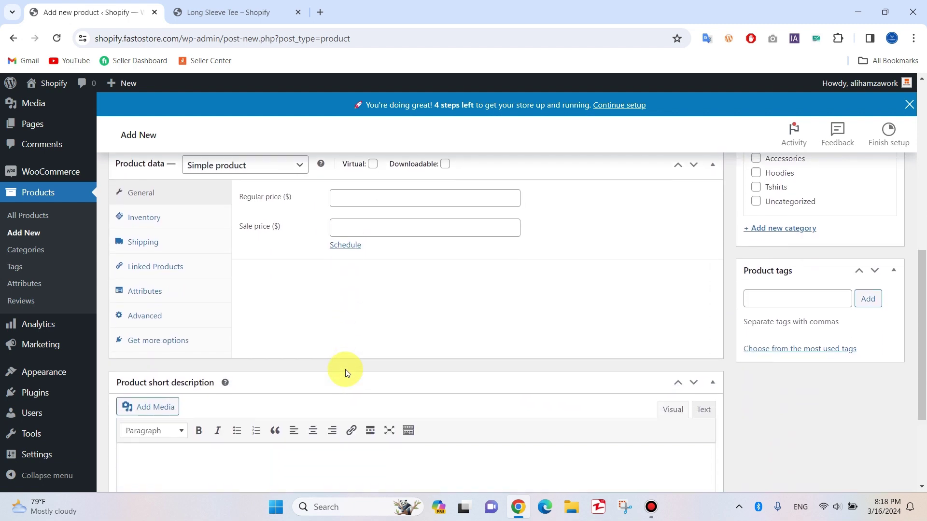
scroll(345, 369, "up", 1)
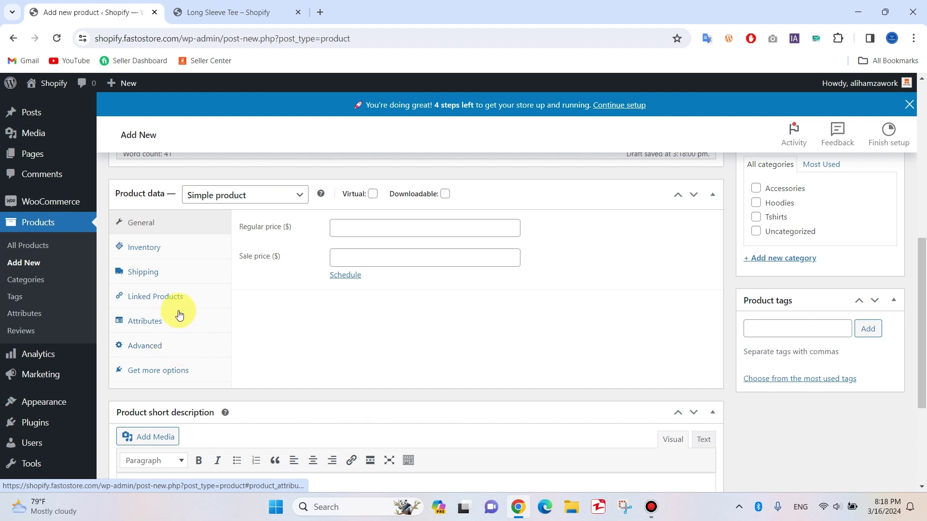
left_click(245, 195)
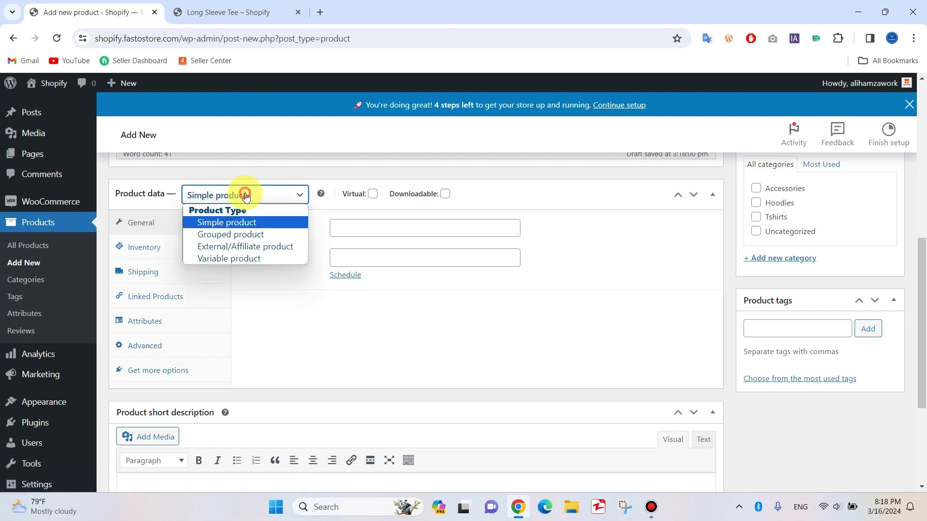
left_click(237, 259)
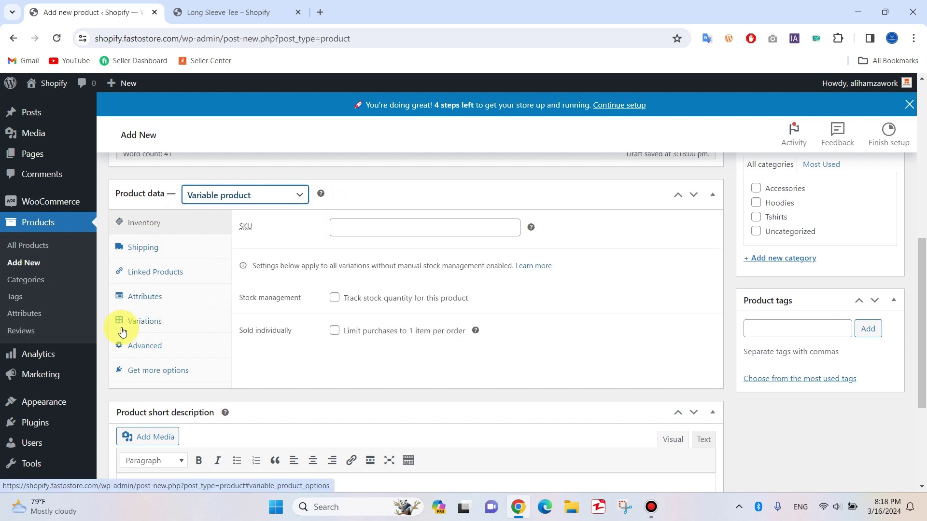
Step: Dismiss the tip in the product's attributes and add the existing Color attribute with all its values
left_click(160, 302)
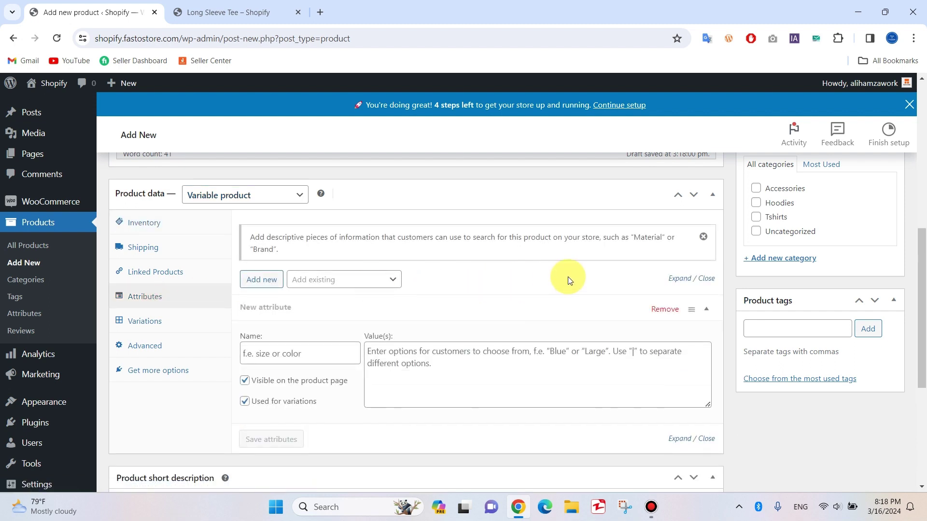
left_click(702, 235)
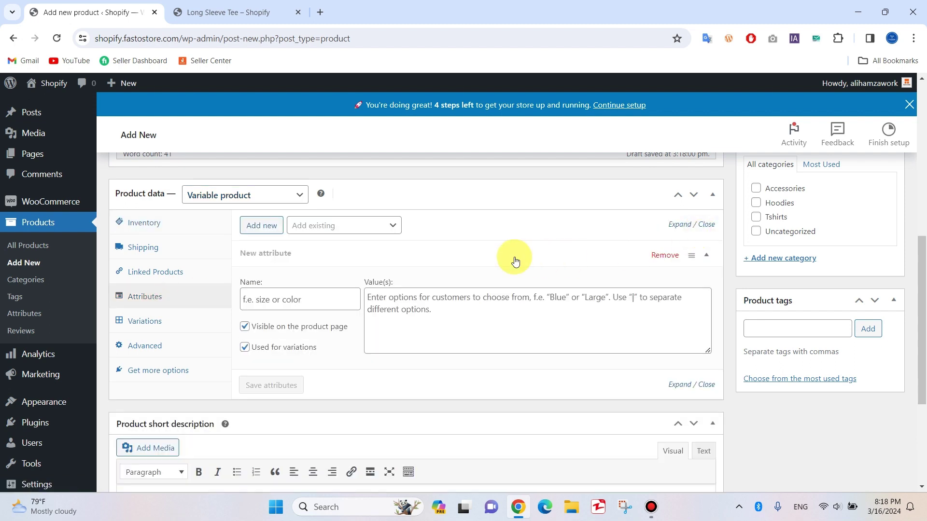
left_click(362, 225)
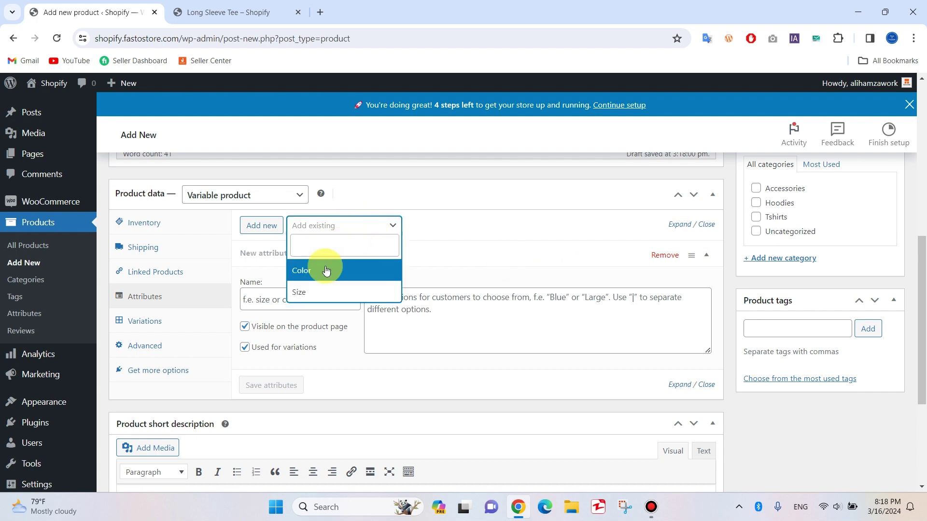
left_click(317, 274)
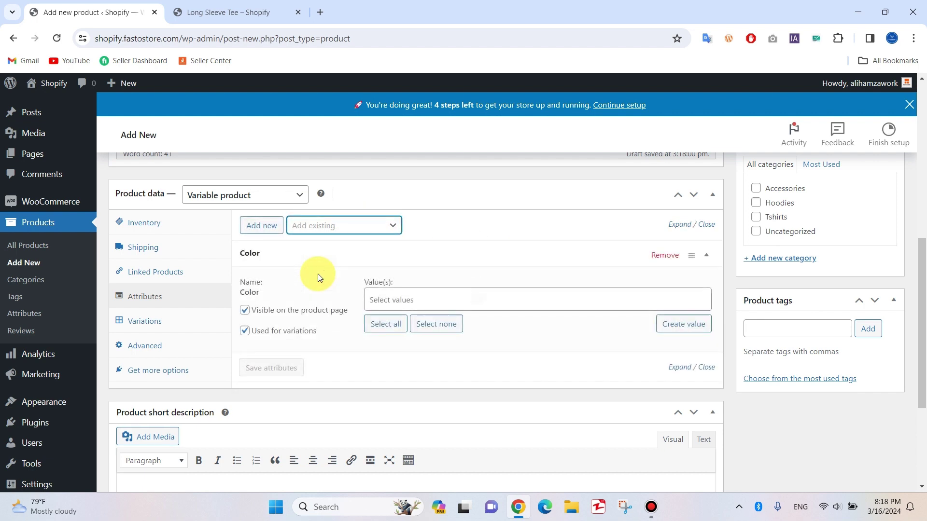
left_click(389, 296)
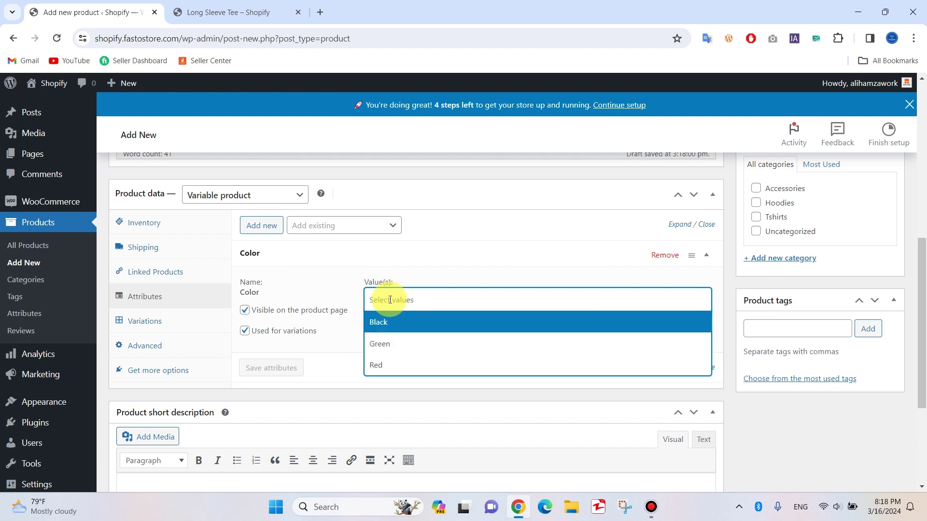
left_click(383, 322)
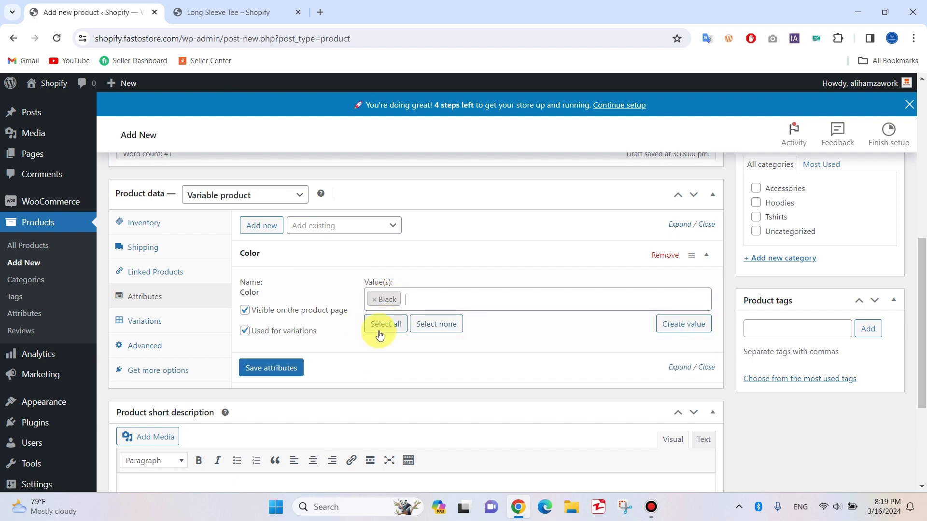
left_click(379, 333)
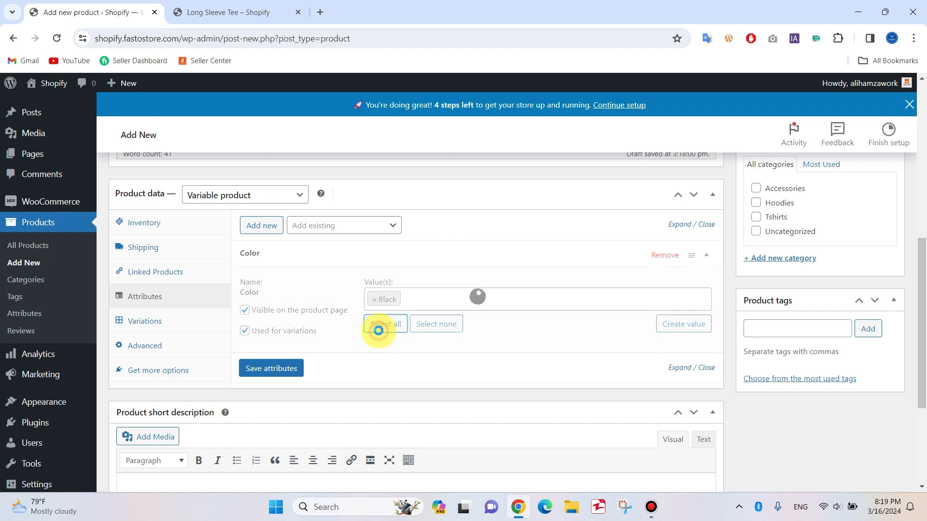
left_click(407, 264)
Step: Add the existing Size attribute to the product with all its values, L, M and S
left_click(345, 223)
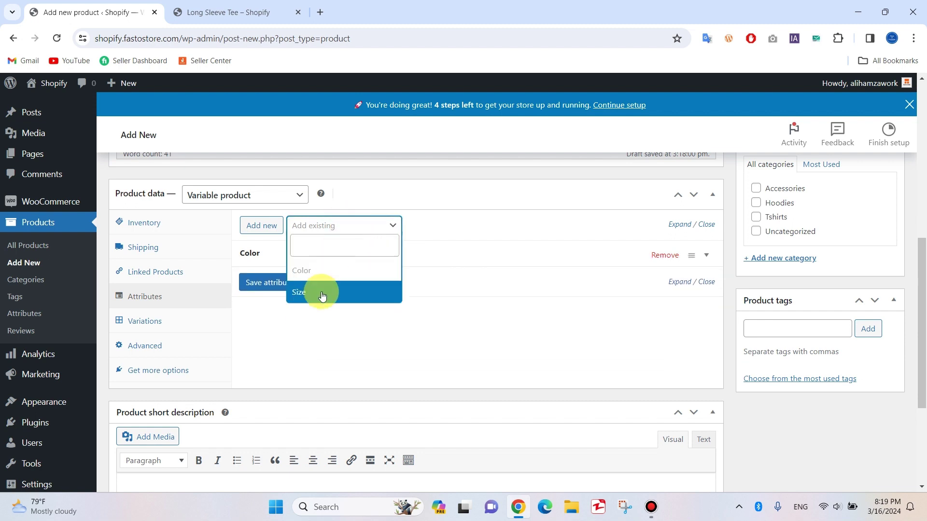
left_click(320, 296)
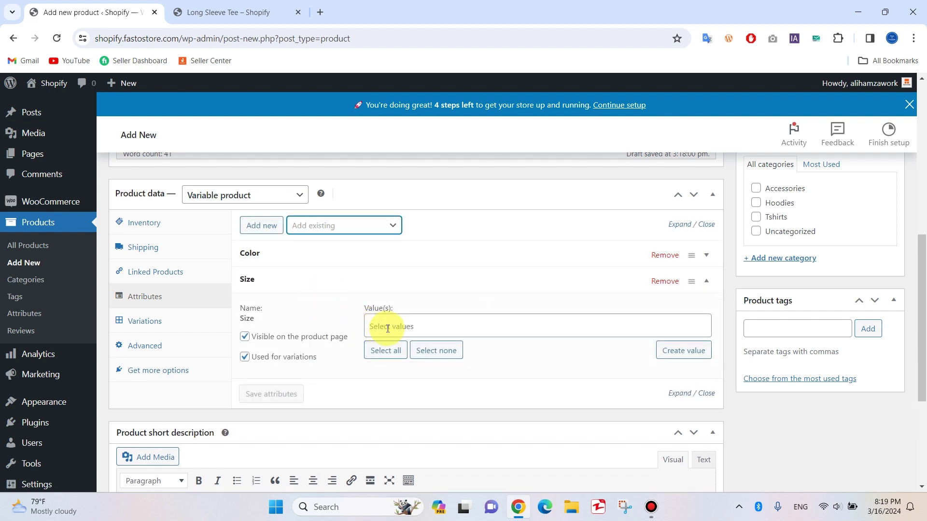
left_click(386, 328)
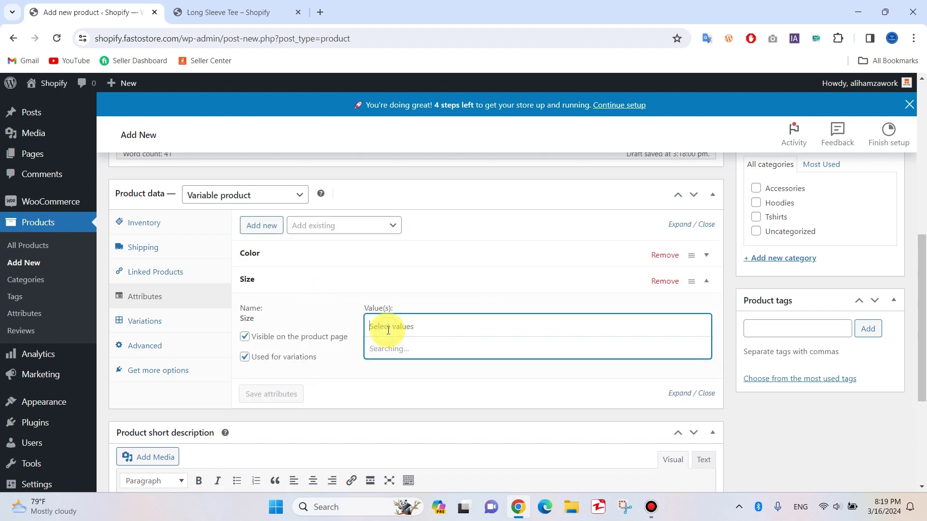
left_click(337, 381)
left_click(397, 356)
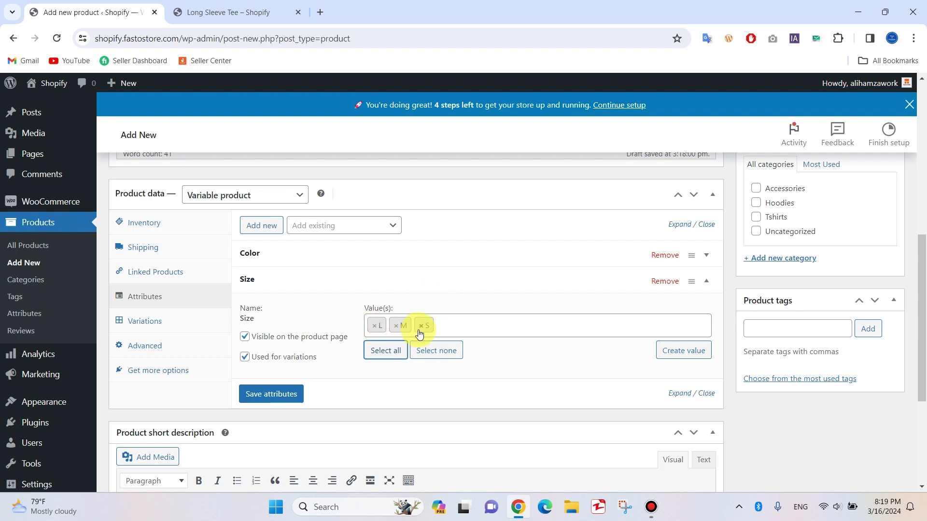
left_click(291, 293)
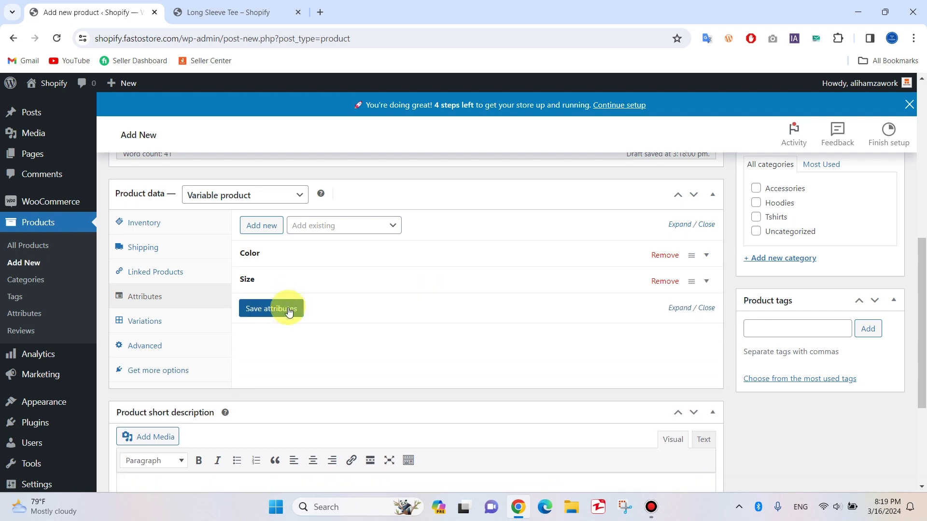
Step: Create one more value for the product's Size attribute
left_click(314, 278)
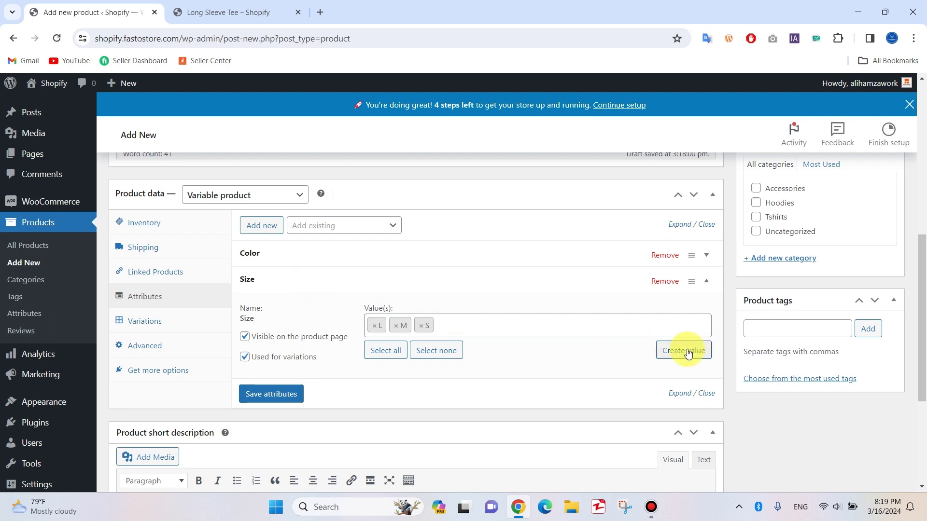
left_click(530, 334)
left_click(328, 376)
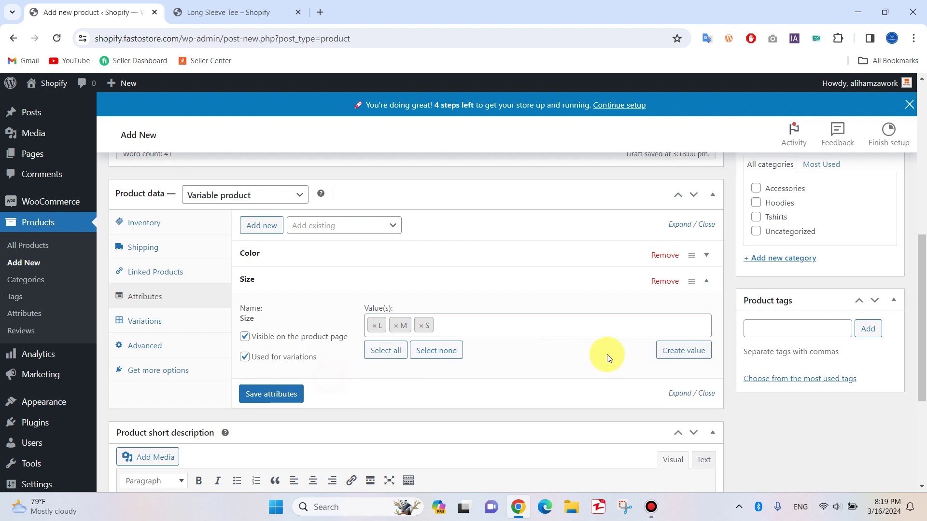
left_click(673, 357)
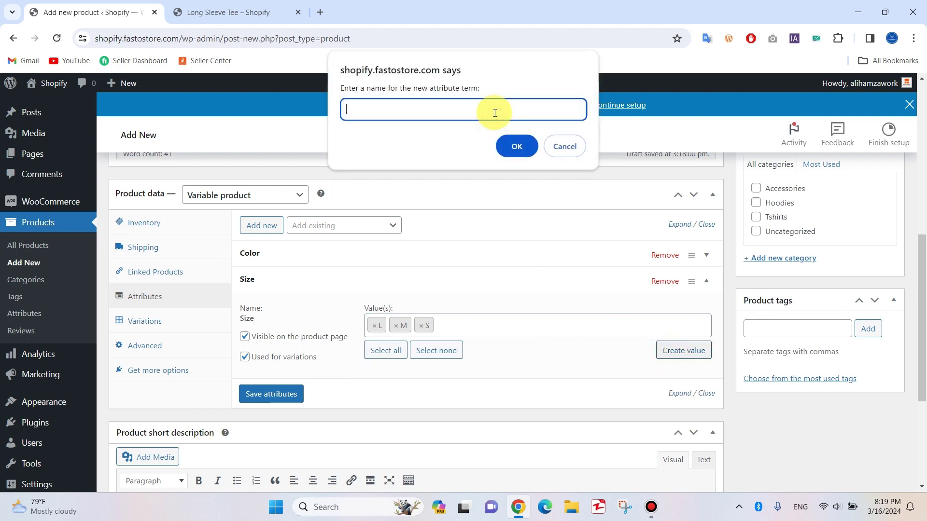
left_click(519, 147)
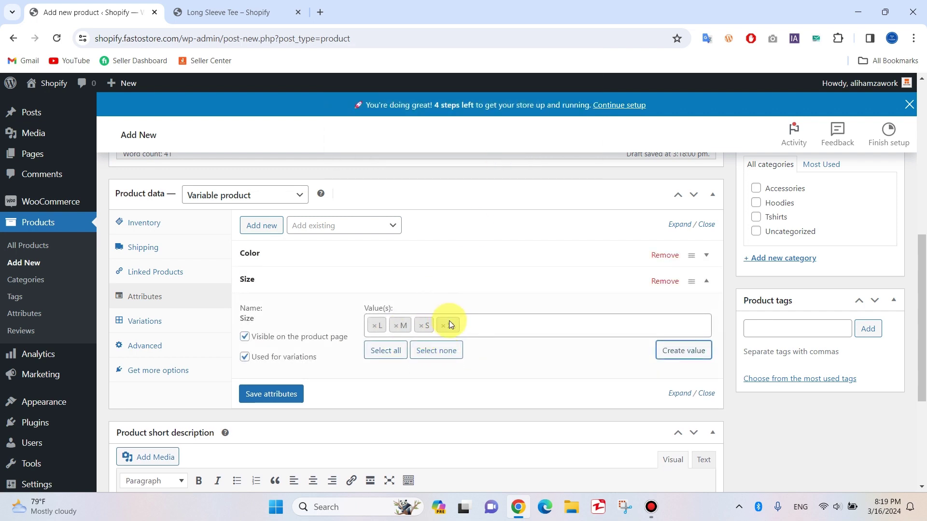
Step: Save the product's Color and Size attributes and open its variations settings
left_click(321, 279)
left_click(280, 310)
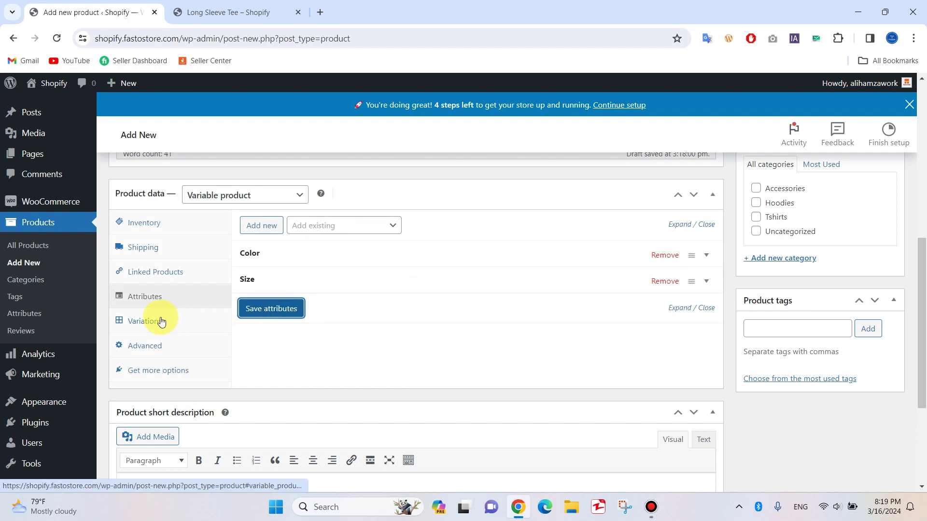
left_click(161, 318)
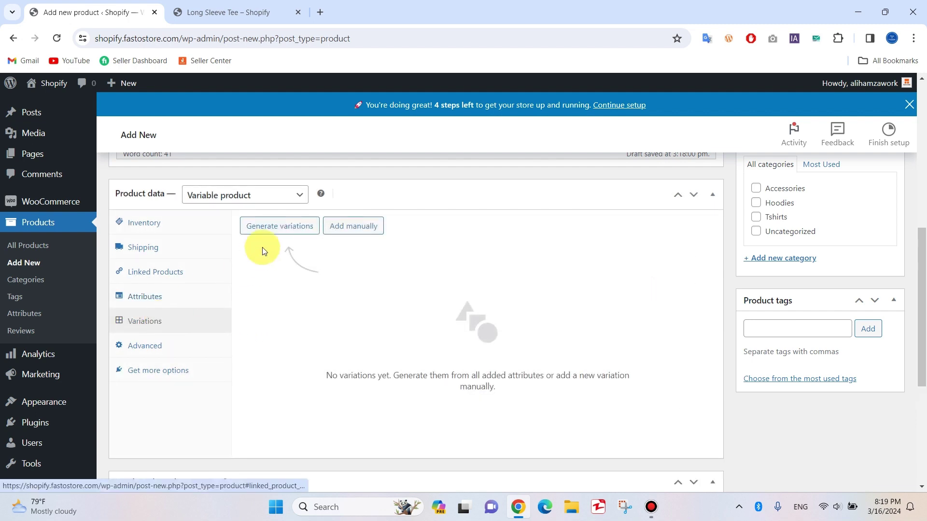
Step: Generate product variations for every possible combination of the Color and Size attributes and look through them
left_click(291, 233)
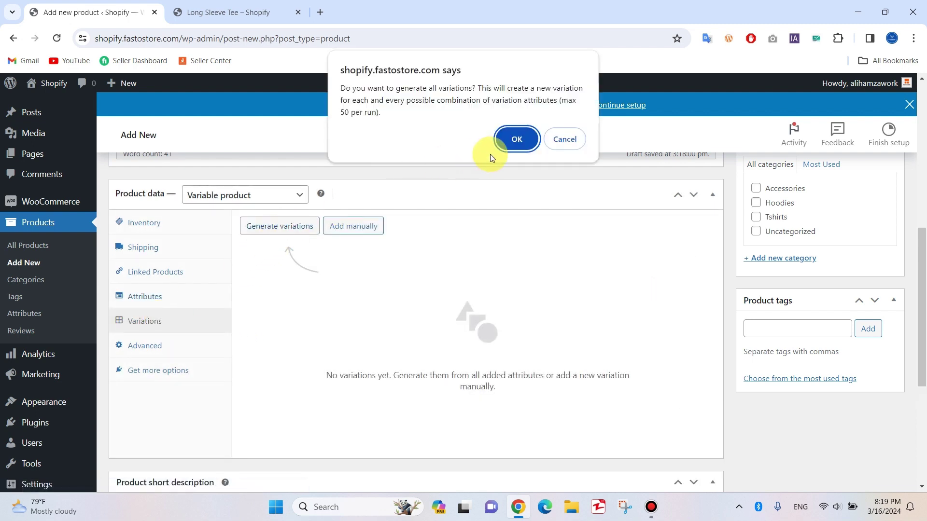
left_click(564, 140)
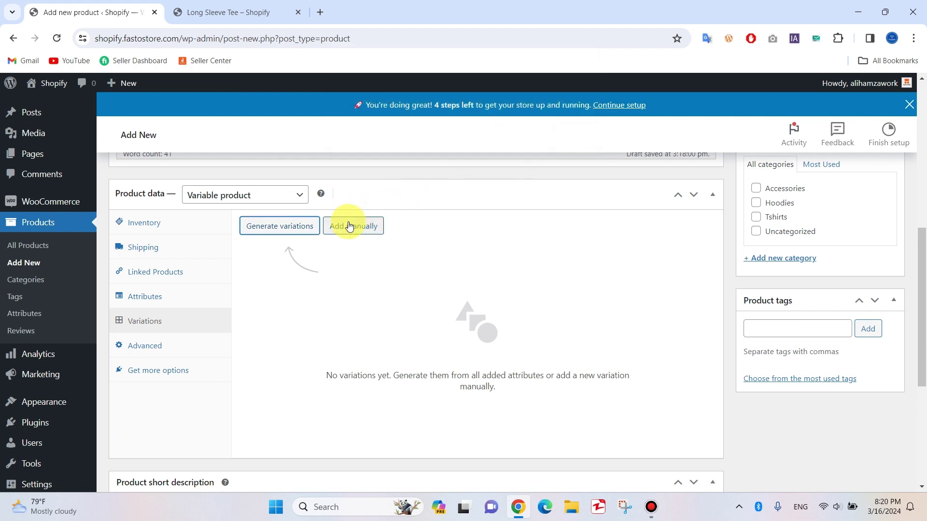
left_click(278, 233)
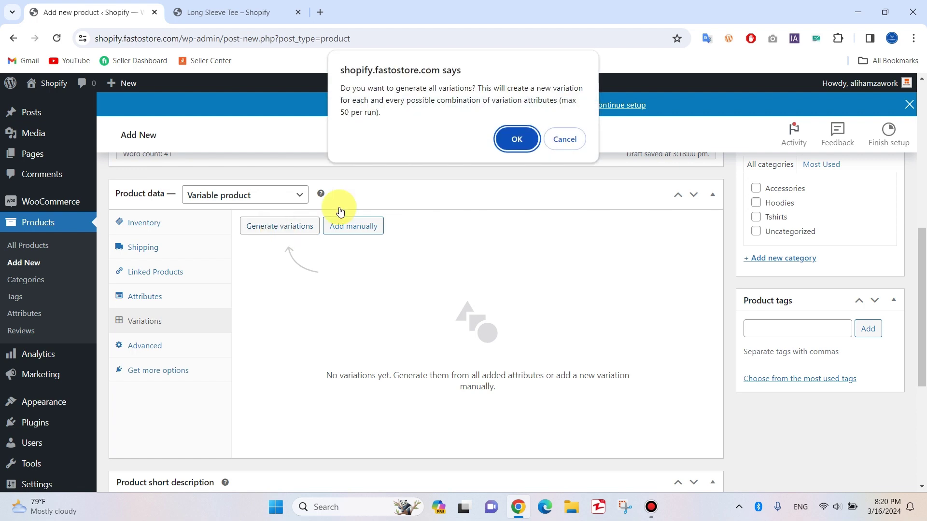
left_click(512, 138)
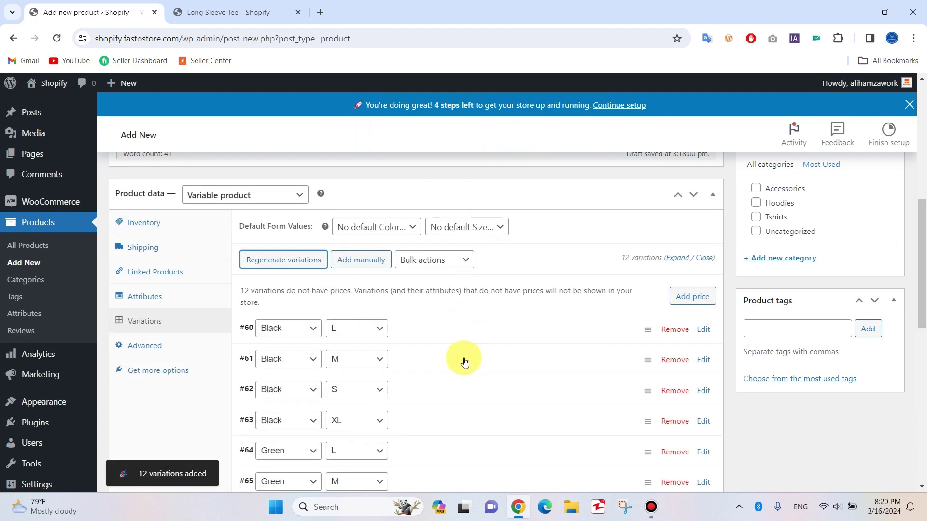
scroll(464, 361, "down", 5)
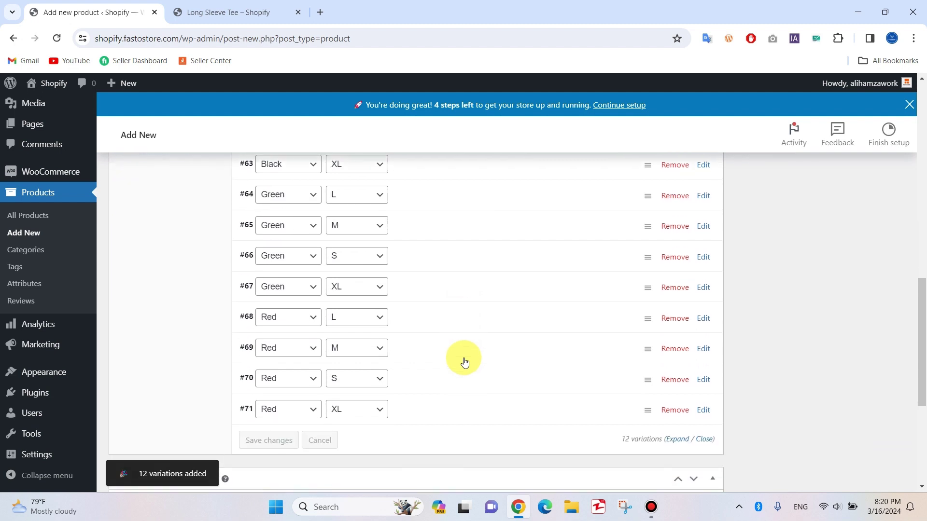
scroll(465, 362, "up", 3)
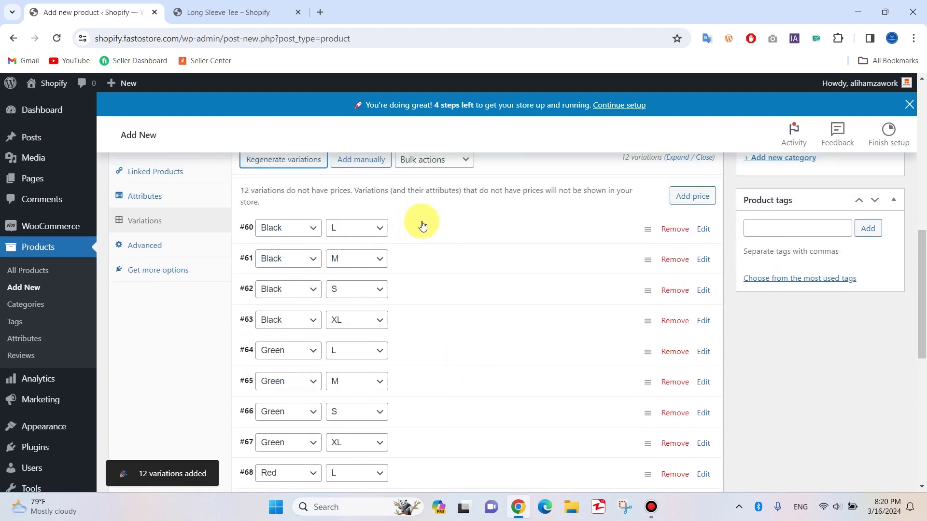
scroll(647, 208, "up", 3)
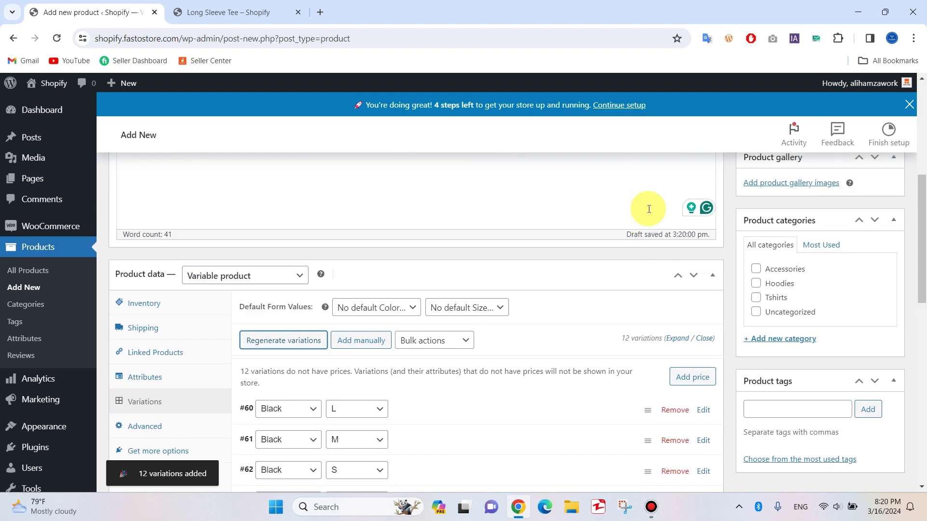
Step: Delete all of the generated variations with a bulk action
scroll(569, 322, "down", 2)
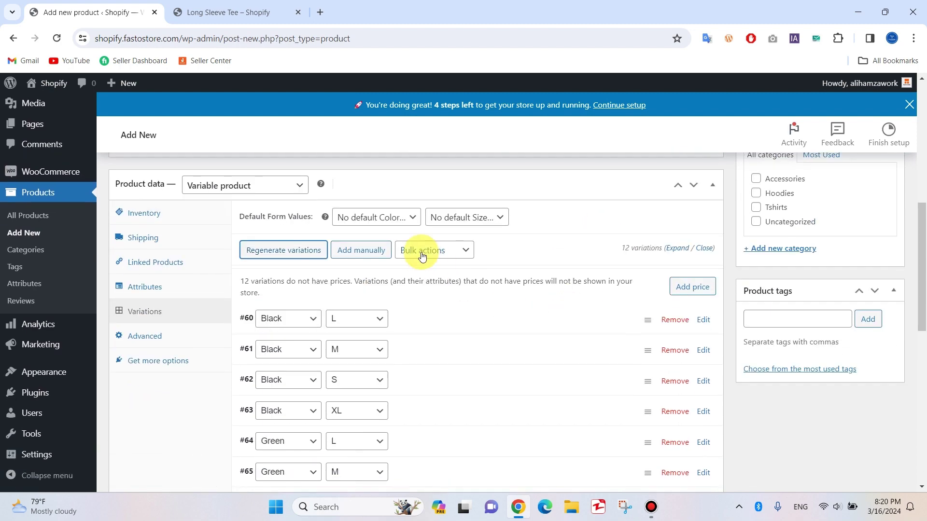
left_click(422, 251)
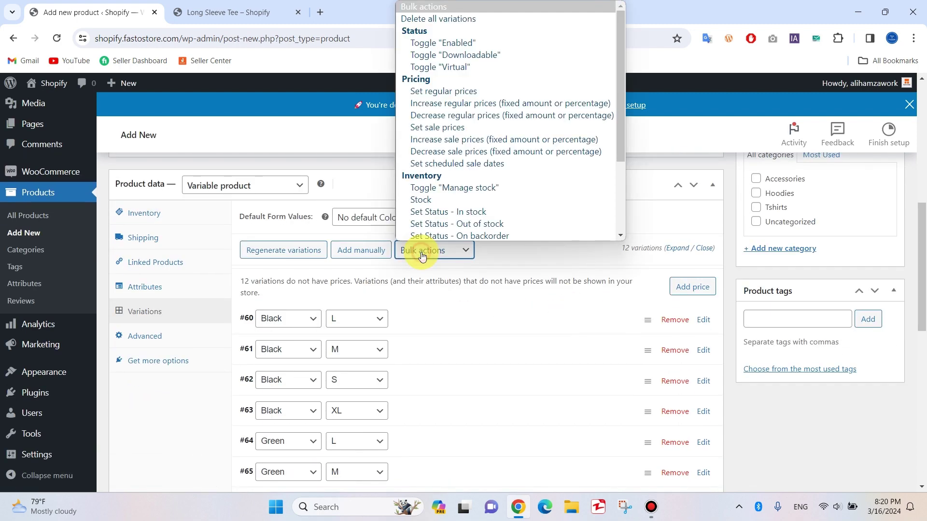
left_click(447, 19)
left_click(517, 134)
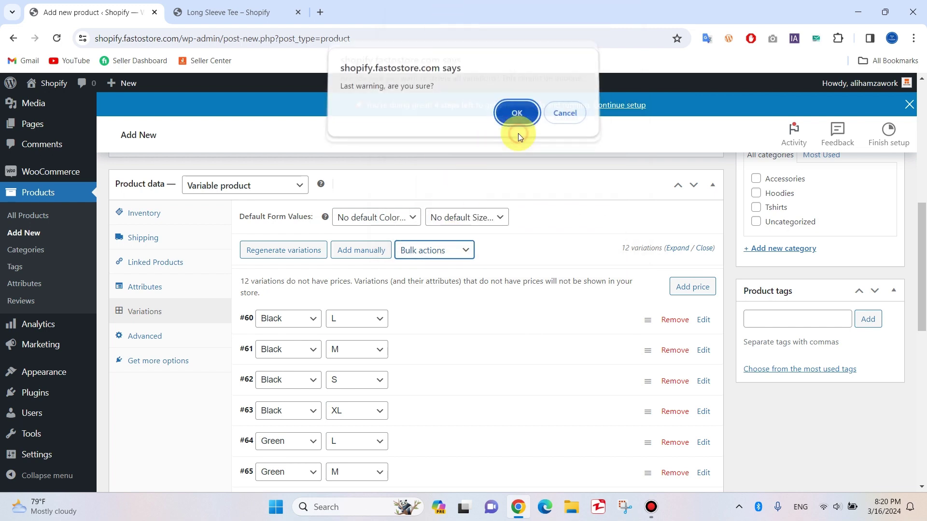
left_click(517, 110)
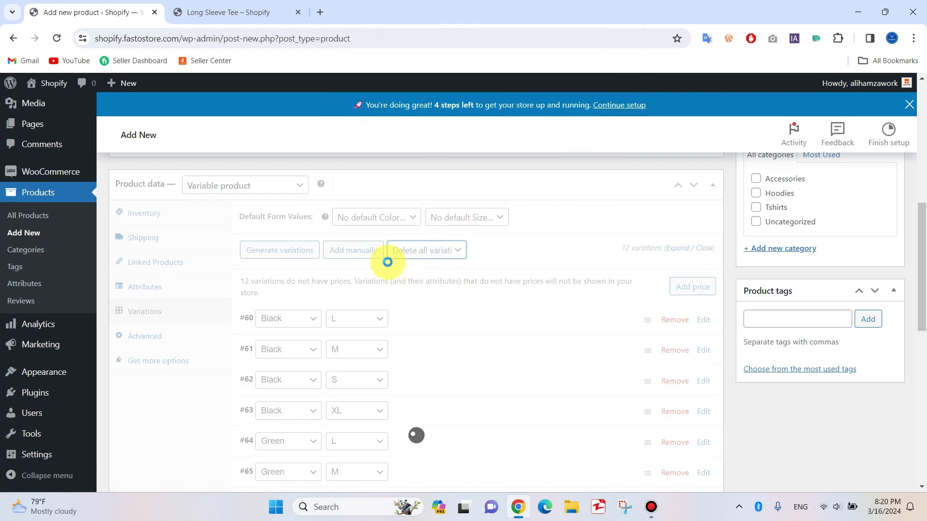
Step: Manually add three variations with the colors Black, Green and Red, each left at any size
left_click(363, 225)
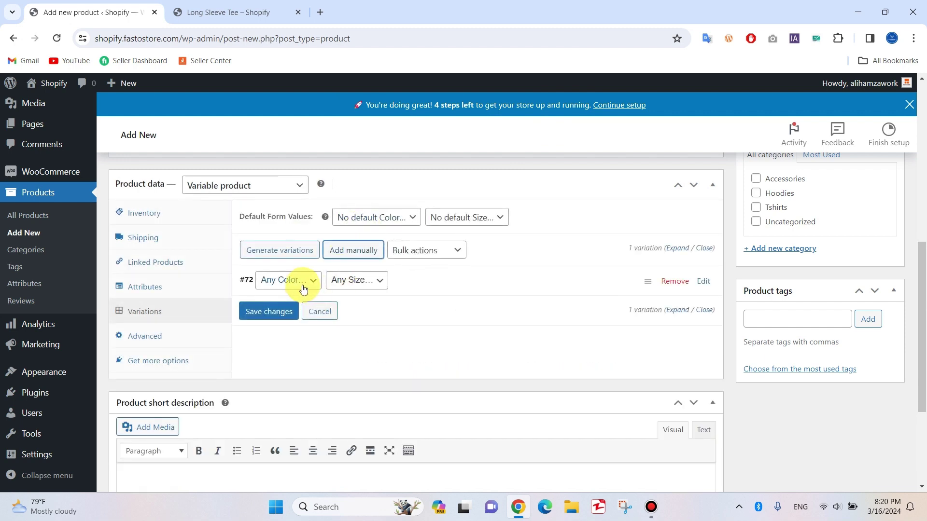
left_click(303, 289)
left_click(287, 305)
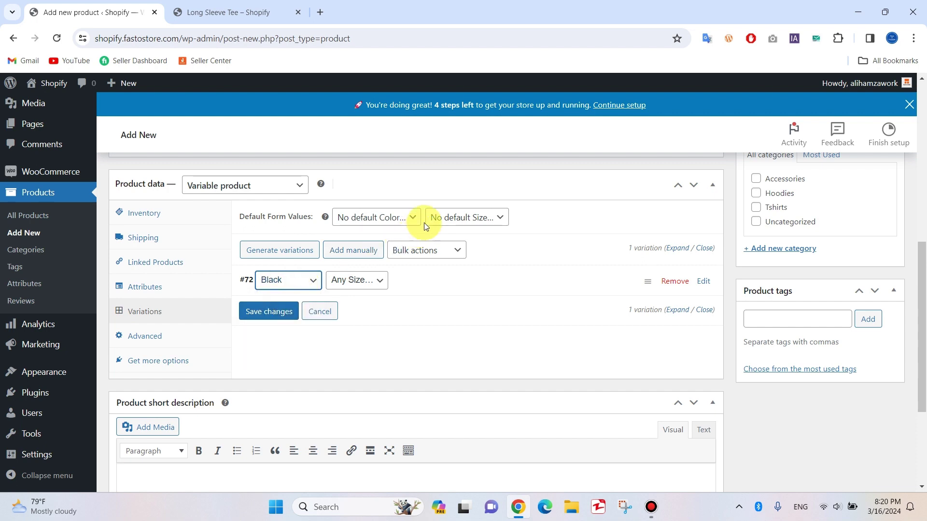
left_click(360, 252)
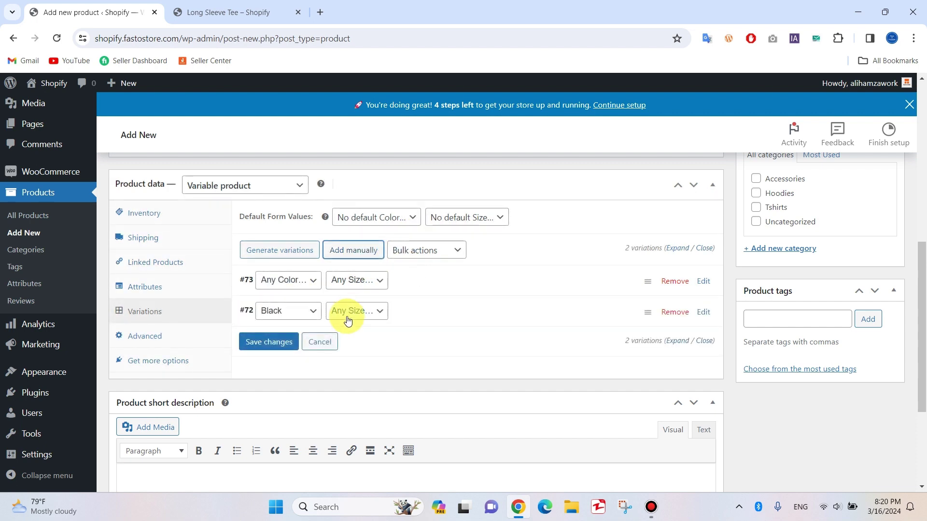
left_click(297, 281)
left_click(282, 318)
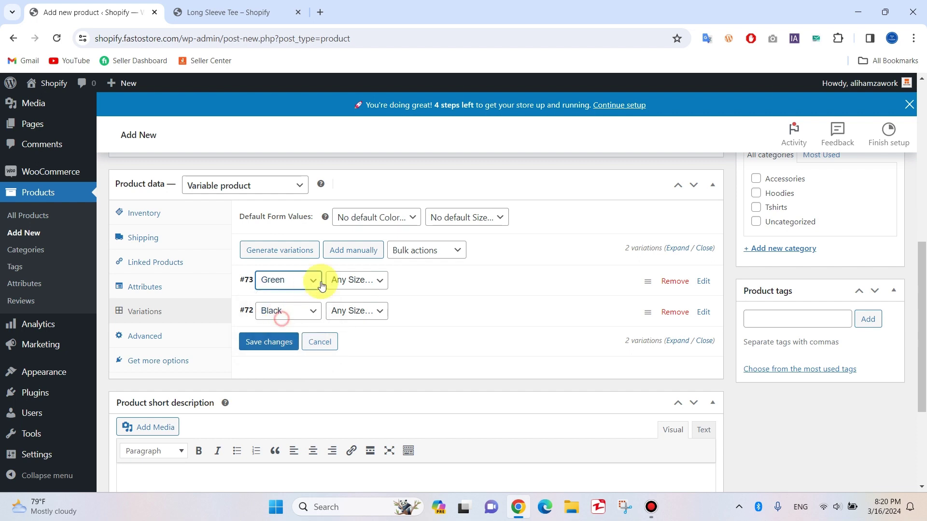
left_click(361, 255)
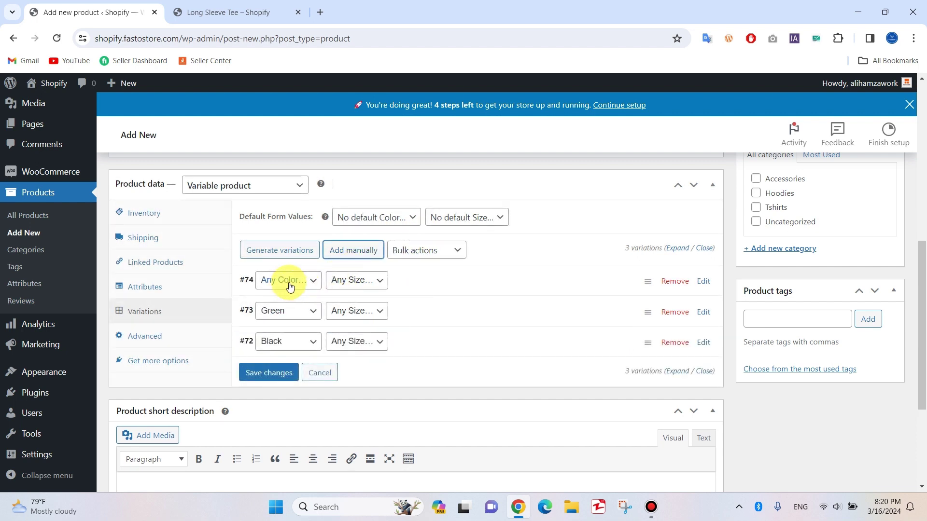
left_click(289, 281)
left_click(283, 327)
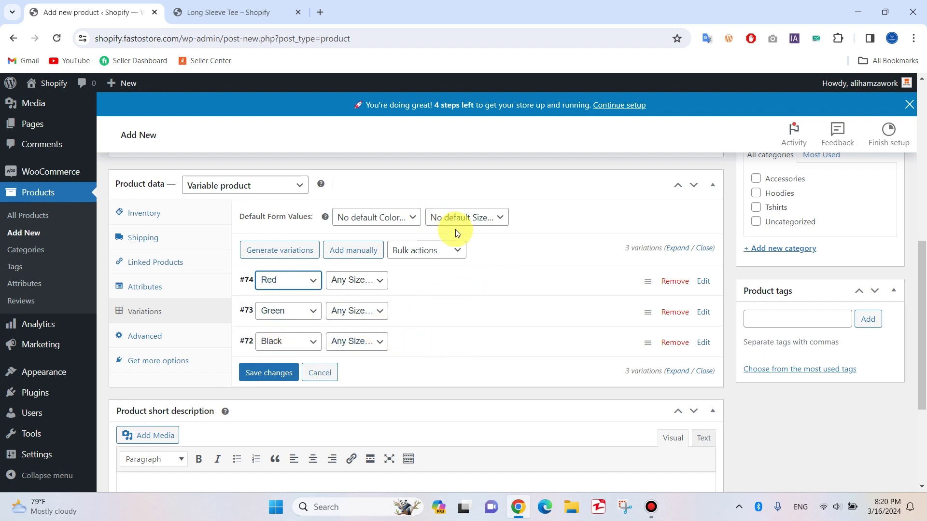
Step: Set the variations' regular prices to 26 in bulk and save the pending variation changes
left_click(439, 252)
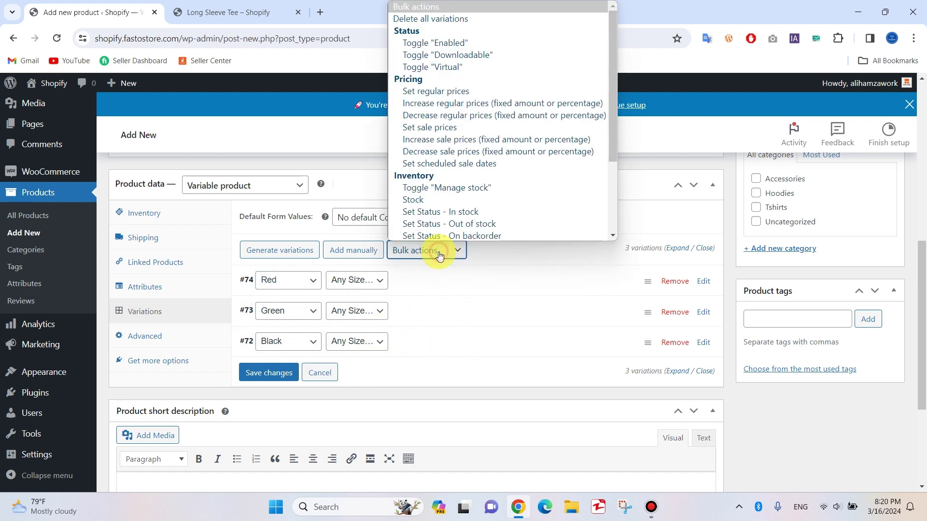
left_click(454, 91)
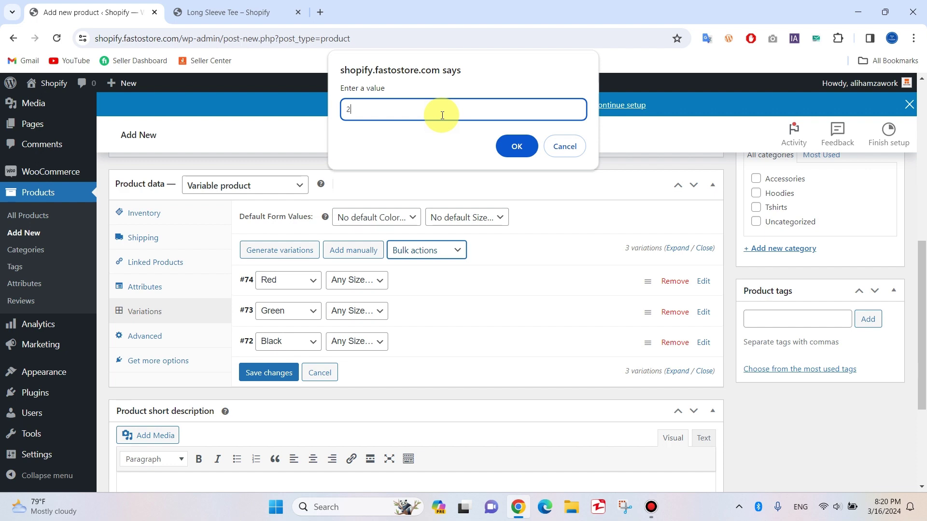
left_click(523, 147)
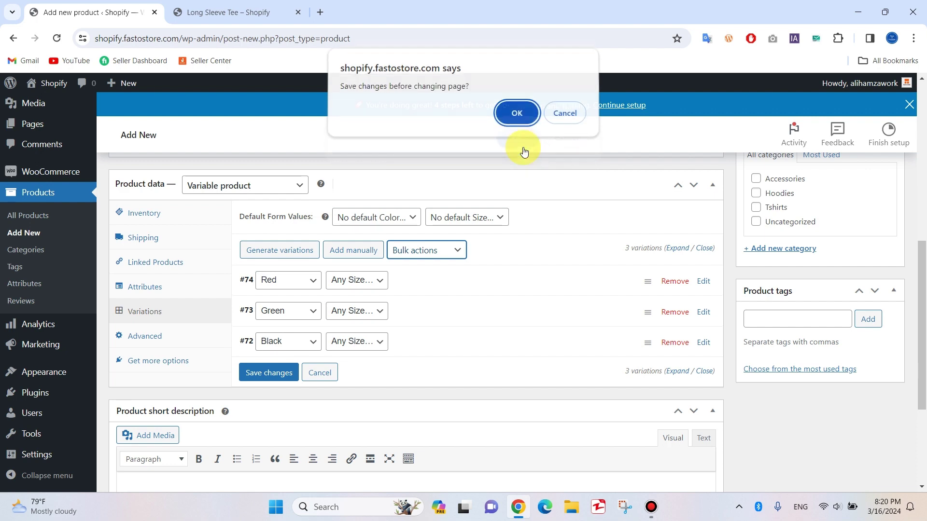
left_click(517, 115)
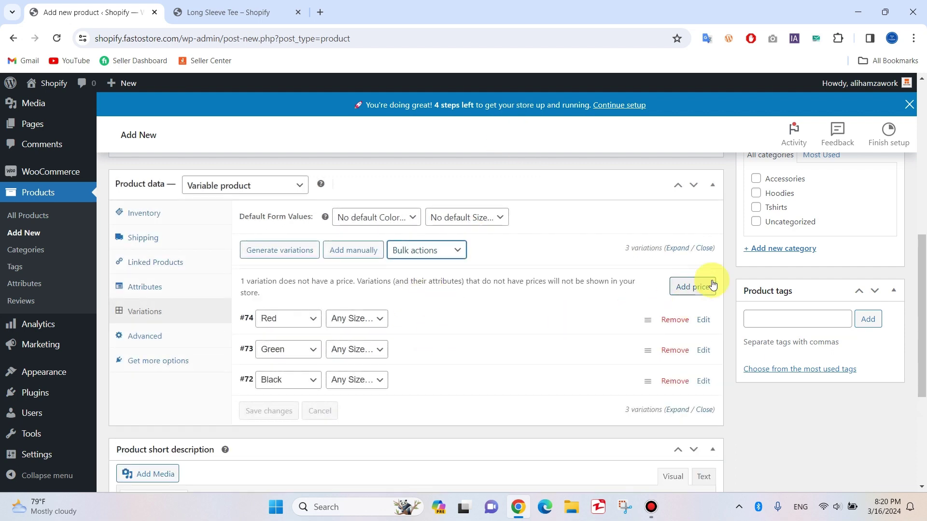
Step: Add a price of 26 to all variations that do not have one
left_click(703, 288)
left_click(499, 290)
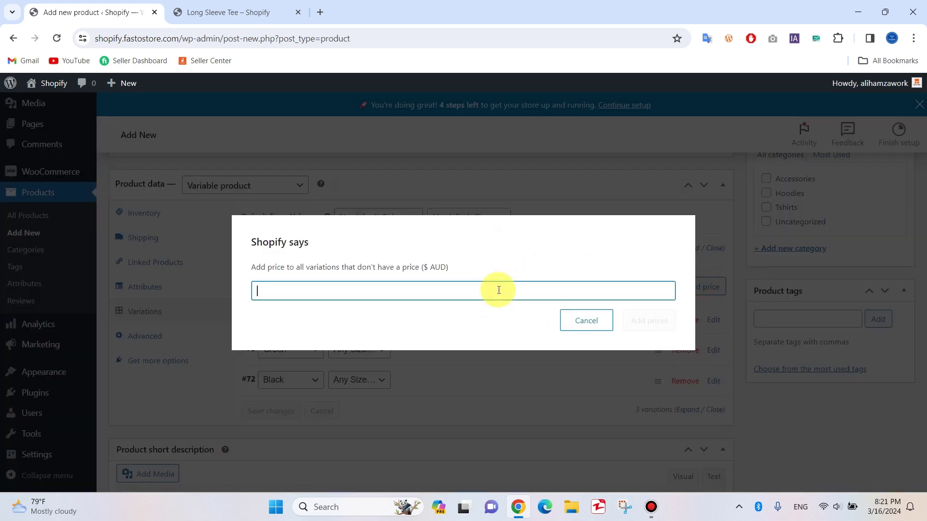
type("26")
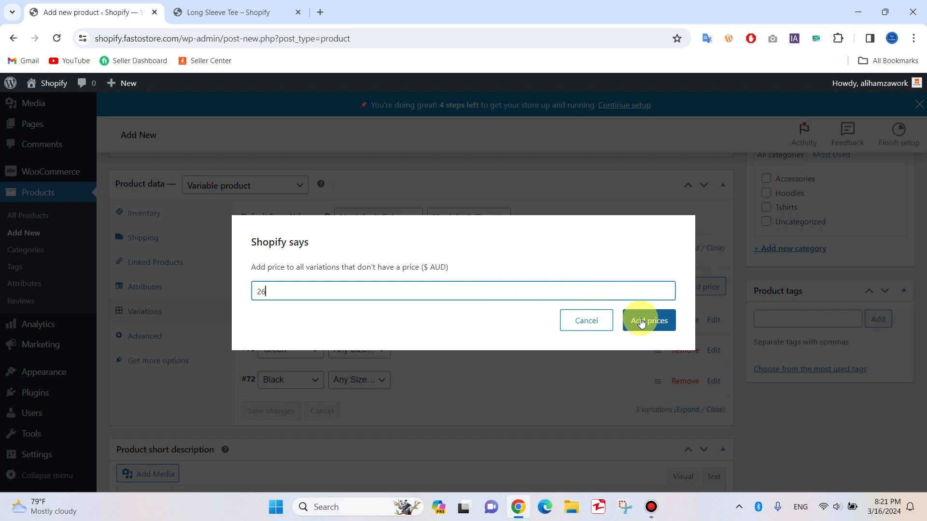
left_click_drag(448, 268, 445, 269)
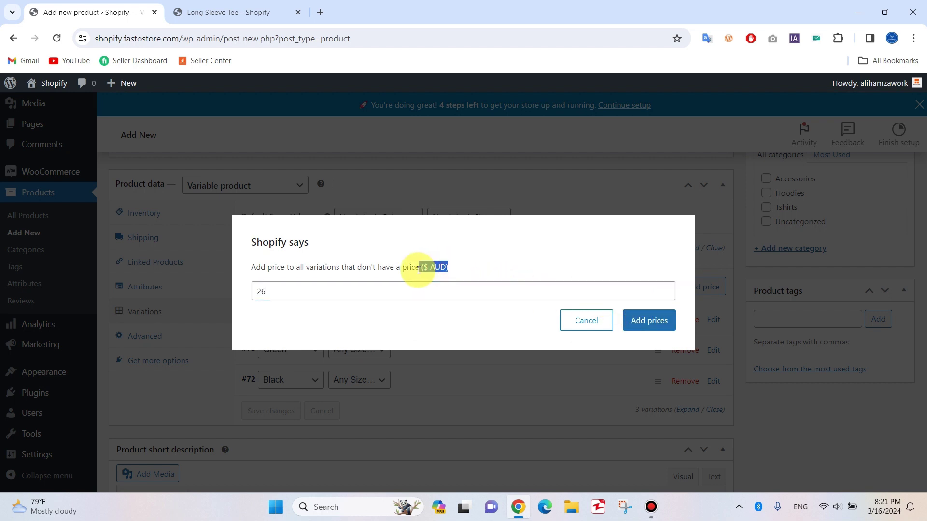
left_click(672, 323)
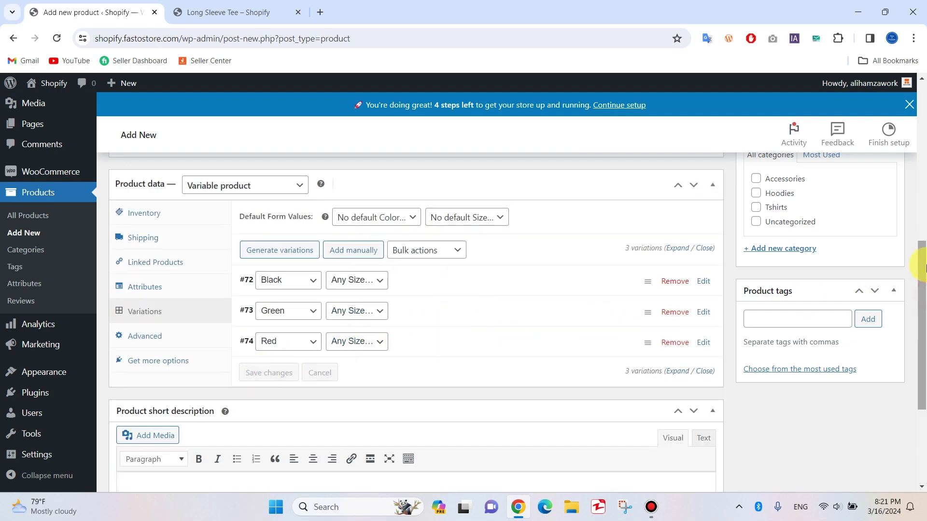
Step: Set the T-shirts picture (tshirts.jpg) from the media library as the product image
left_click_drag(922, 305, 921, 217)
scroll(920, 217, "up", 1)
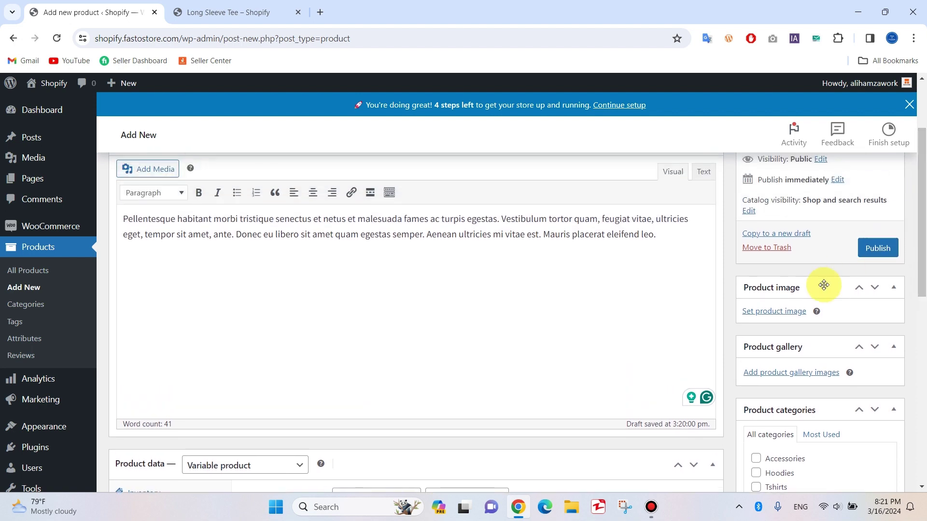
left_click(780, 313)
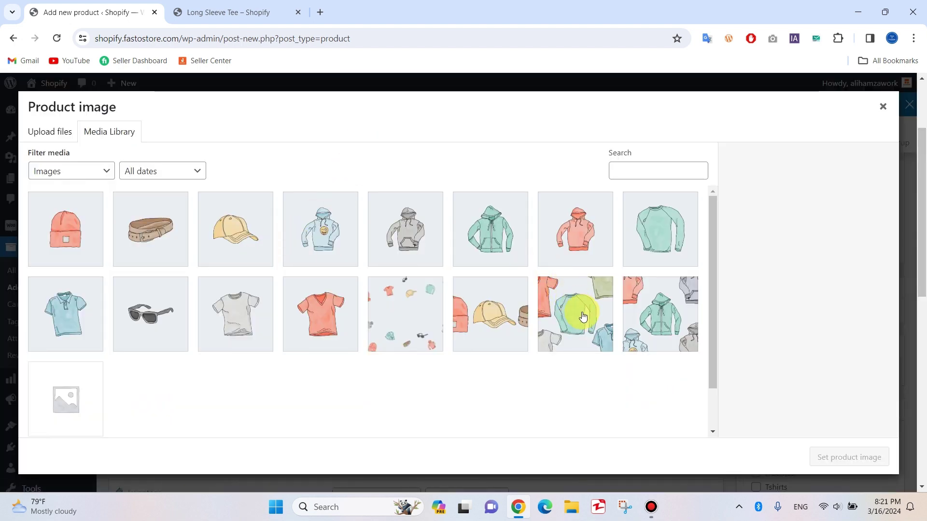
left_click(583, 317)
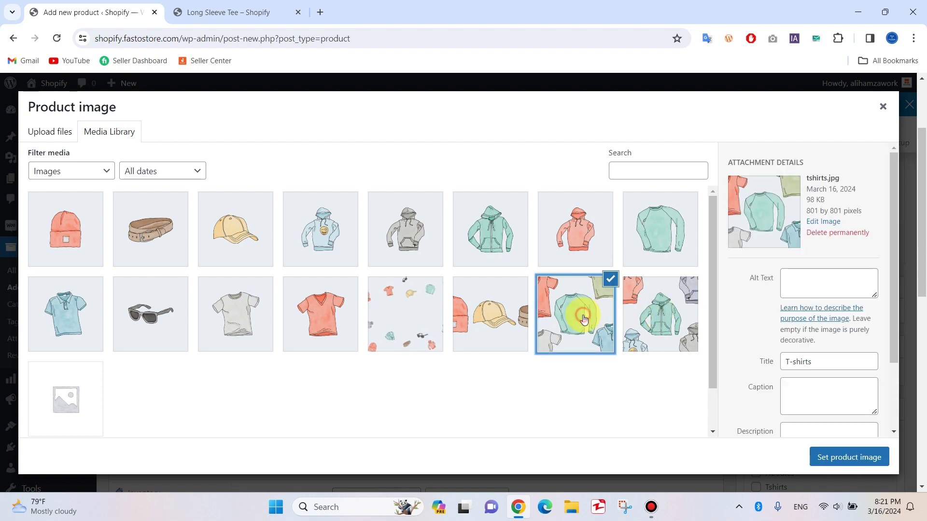
left_click(833, 459)
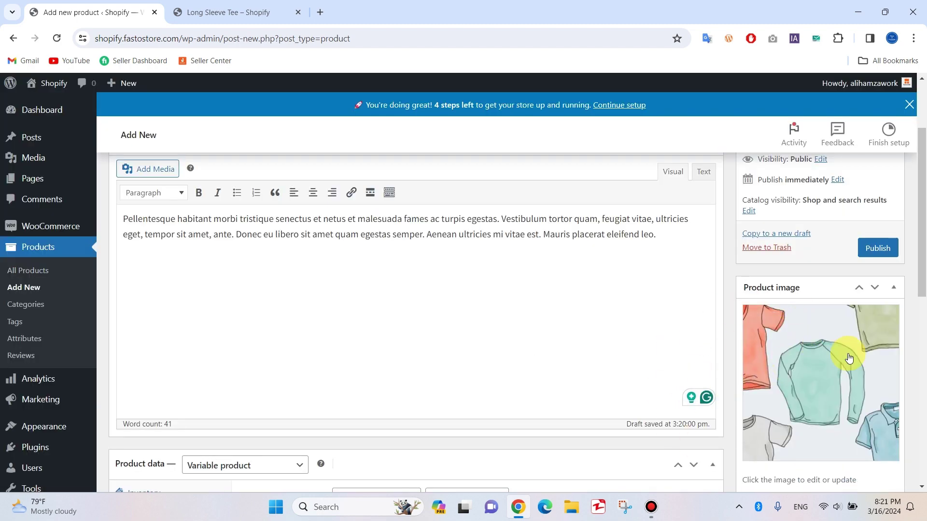
Step: Assign the product to the Tshirts category and publish it
left_click_drag(923, 251, 923, 427)
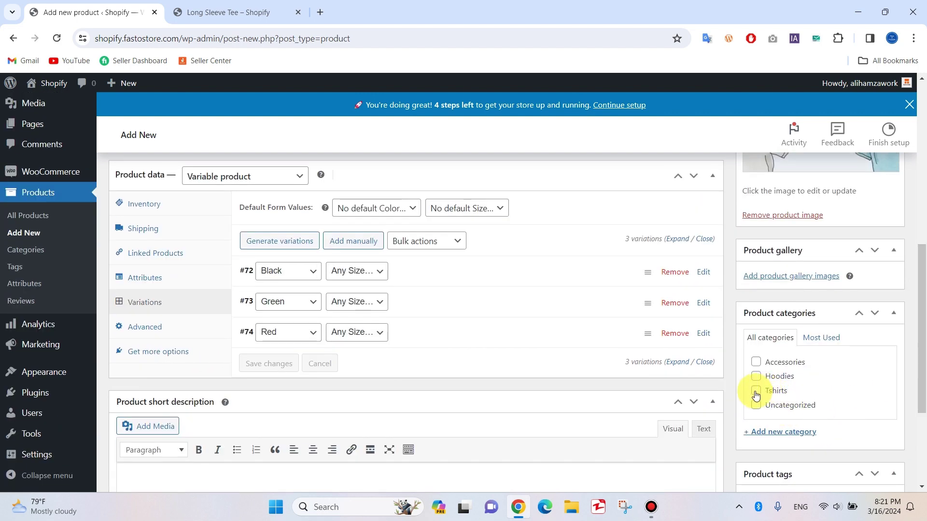
left_click_drag(920, 316, 921, 126)
left_click(871, 314)
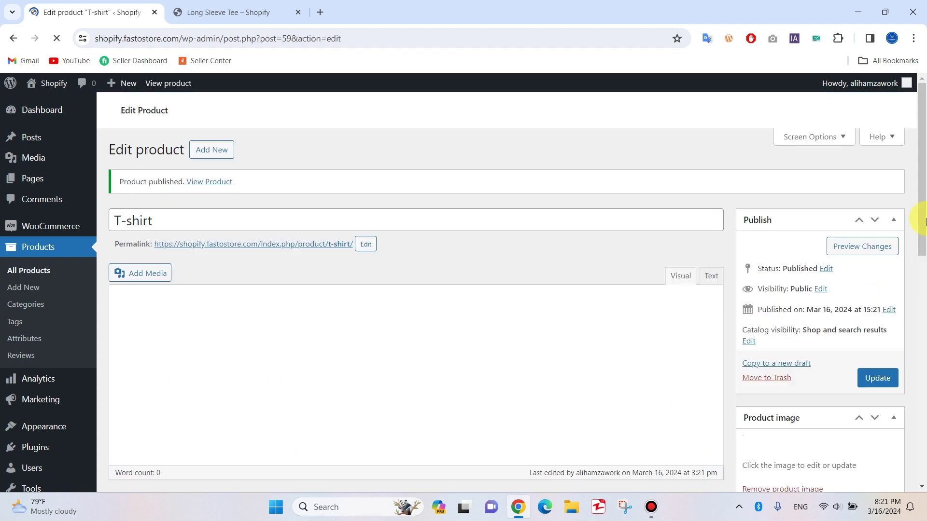
Step: Preview the published T-shirt product in a new browser tab, closing the Long Sleeve Tee tab
right_click(843, 246)
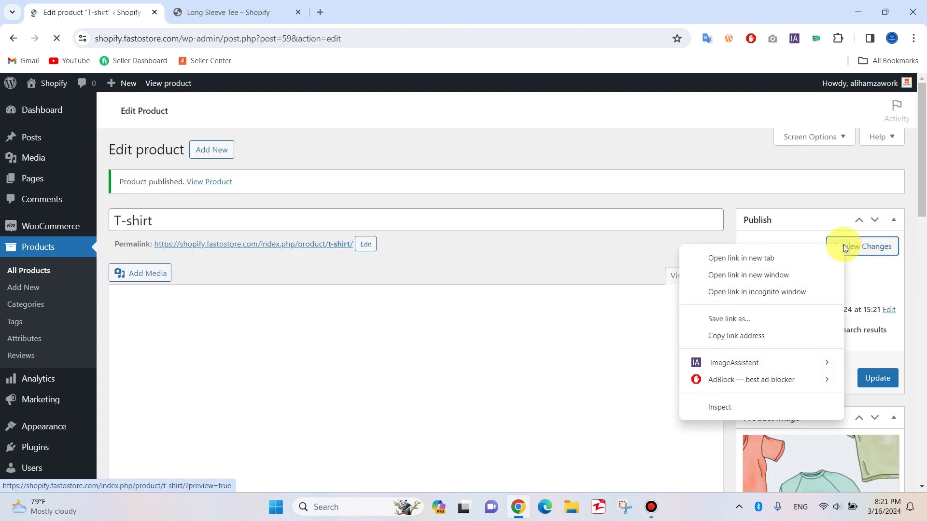
left_click(796, 254)
left_click(371, 6)
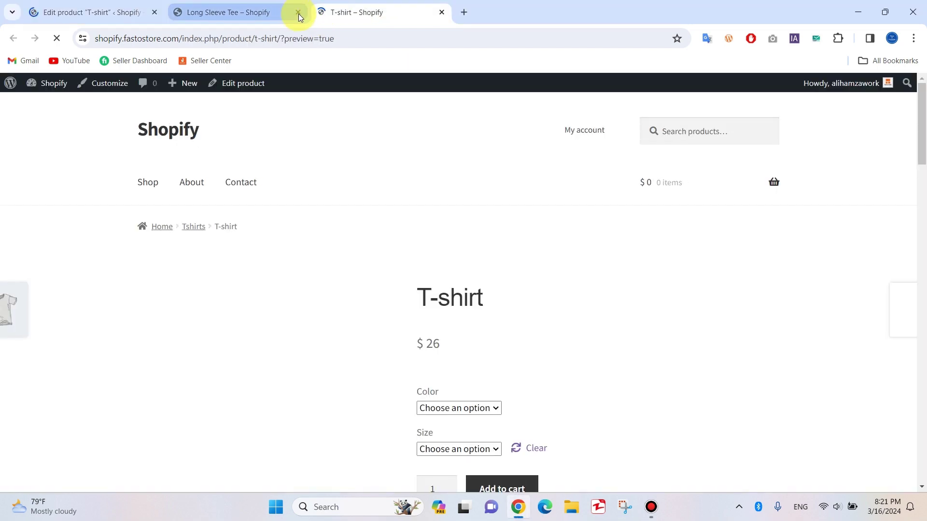
left_click(299, 13)
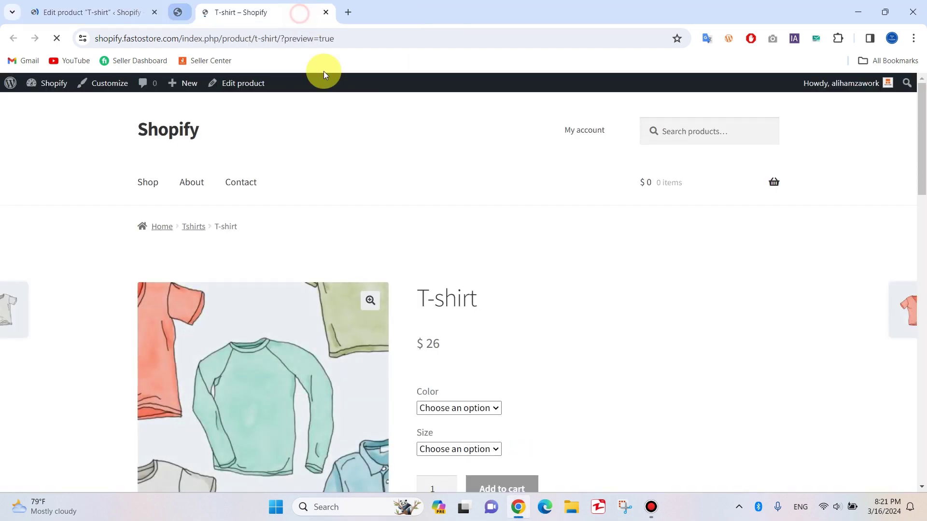
left_click_drag(922, 159, 922, 254)
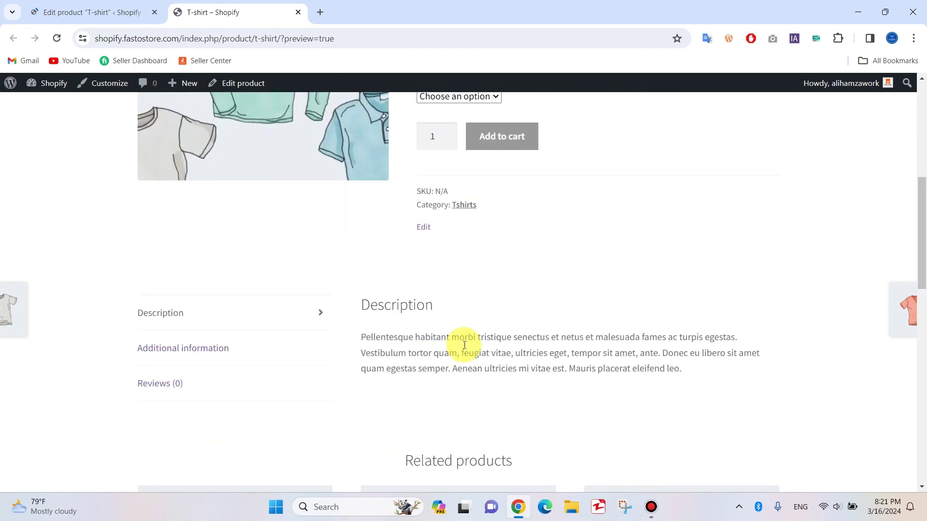
Step: Examine the Color and Size values in the T-shirt's additional information on the preview page
left_click(257, 348)
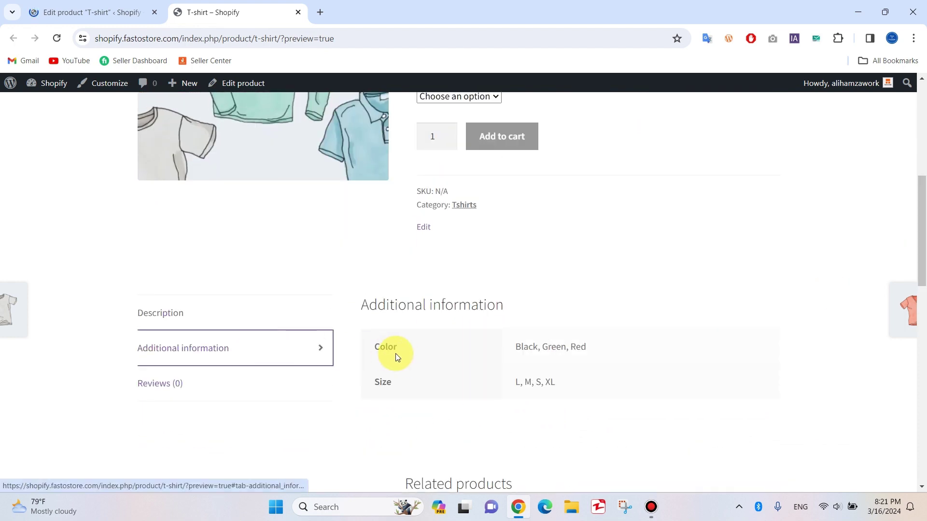
left_click_drag(428, 359, 551, 379)
left_click(577, 380)
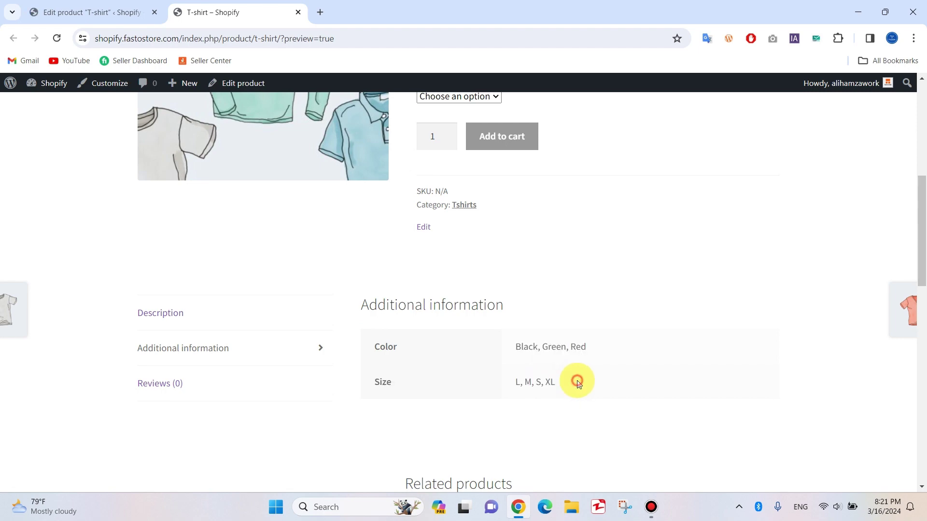
Step: Choose color Black and size M on the T-shirt preview page to check which product image is shown
left_click_drag(922, 231, 923, 164)
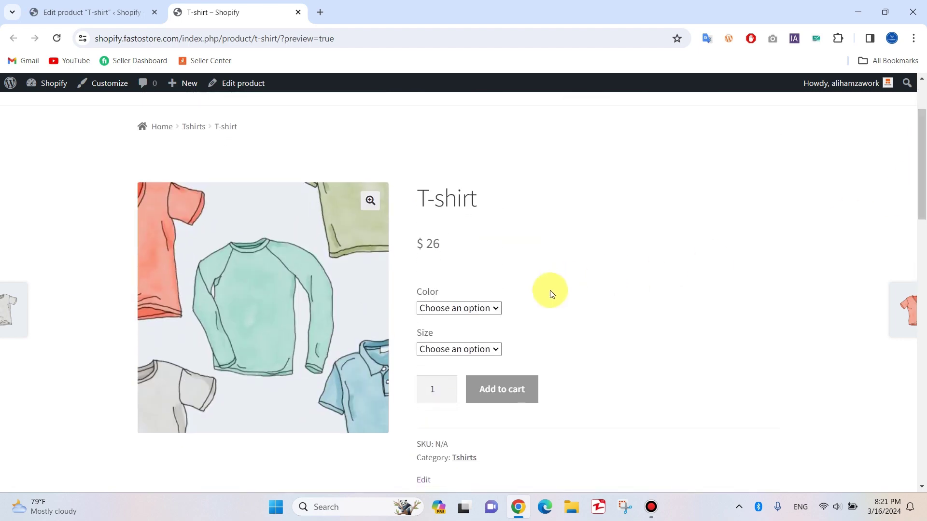
left_click(472, 307)
left_click(438, 333)
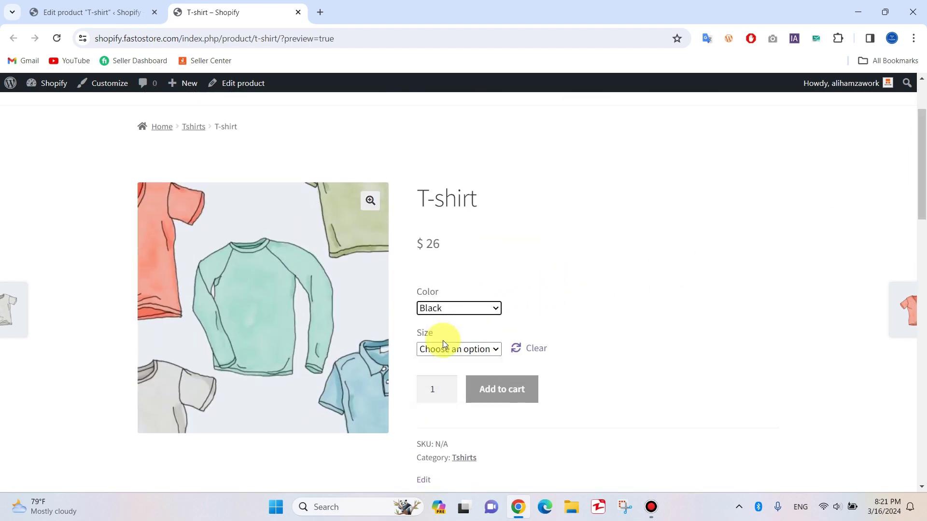
left_click(443, 347)
left_click(435, 385)
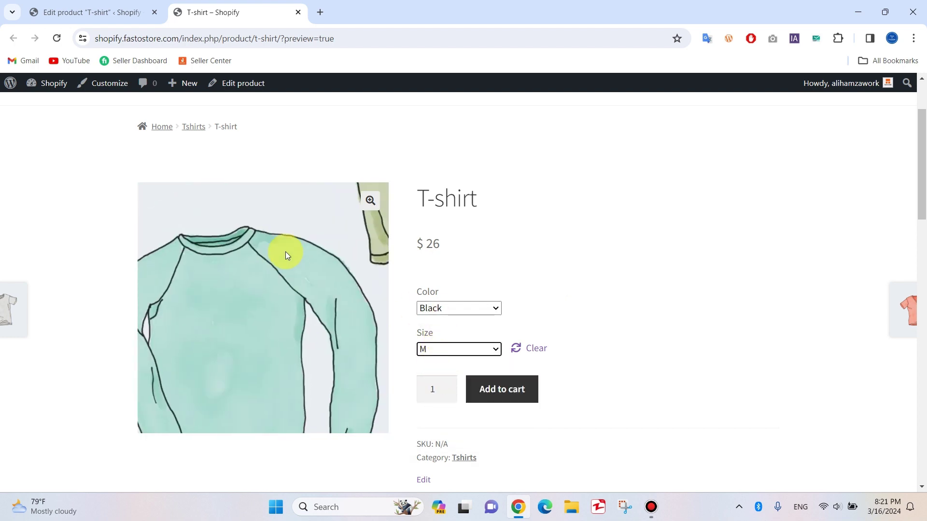
Step: Return to the product editor, open the Black variation and select tshirt.jpg from the media library for its image
left_click(114, 5)
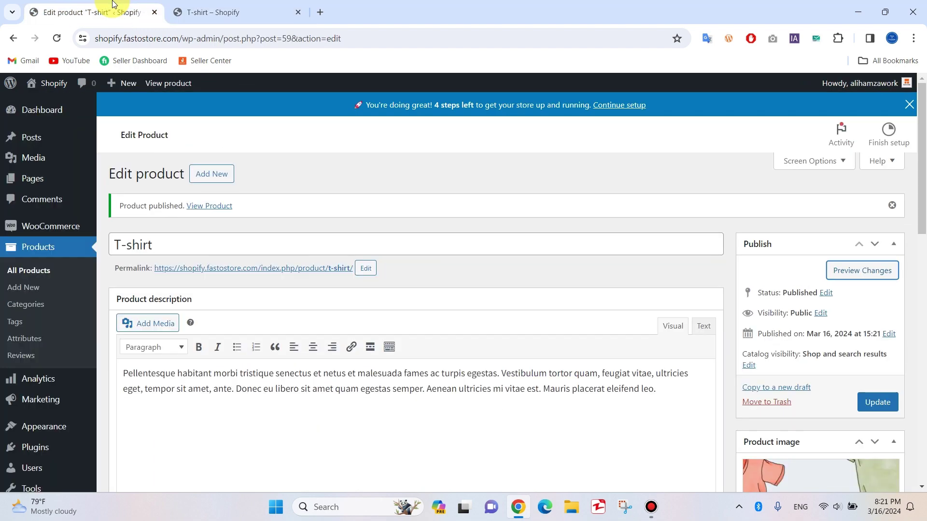
scroll(467, 329, "down", 10)
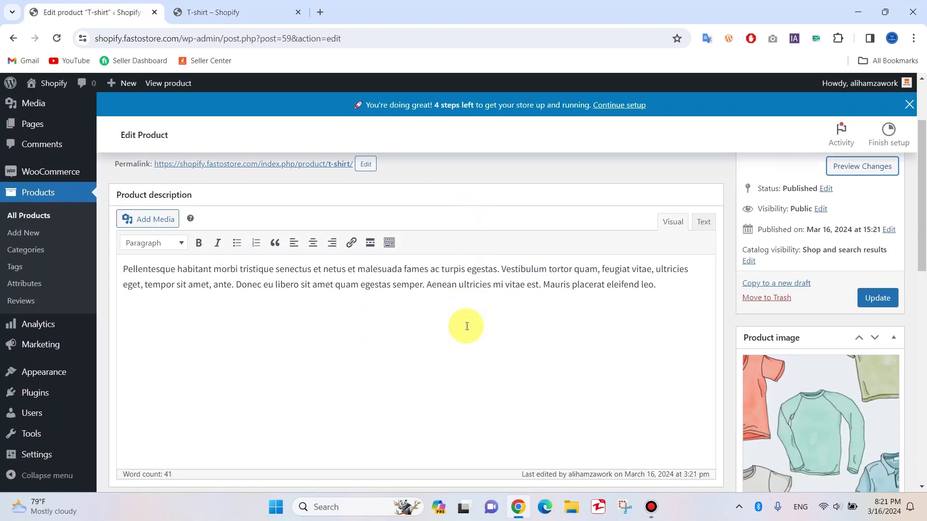
scroll(467, 328, "up", 1)
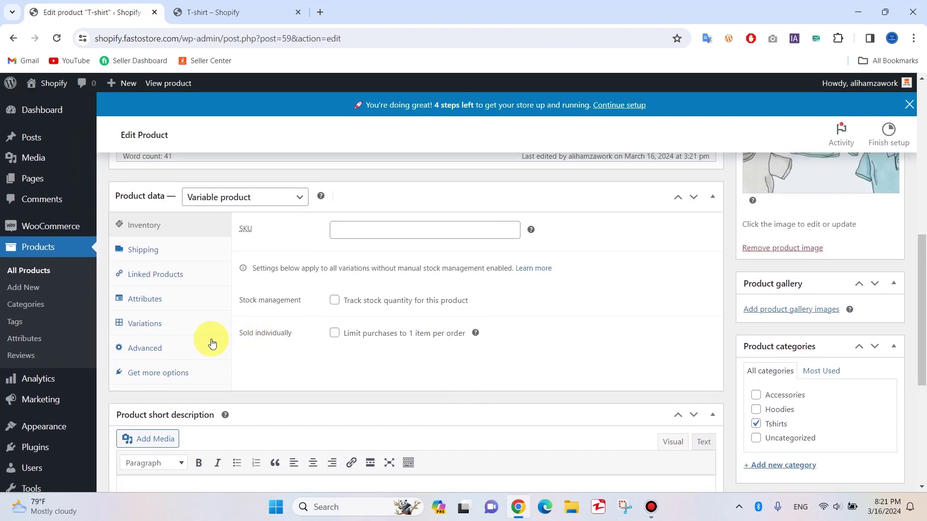
left_click(188, 324)
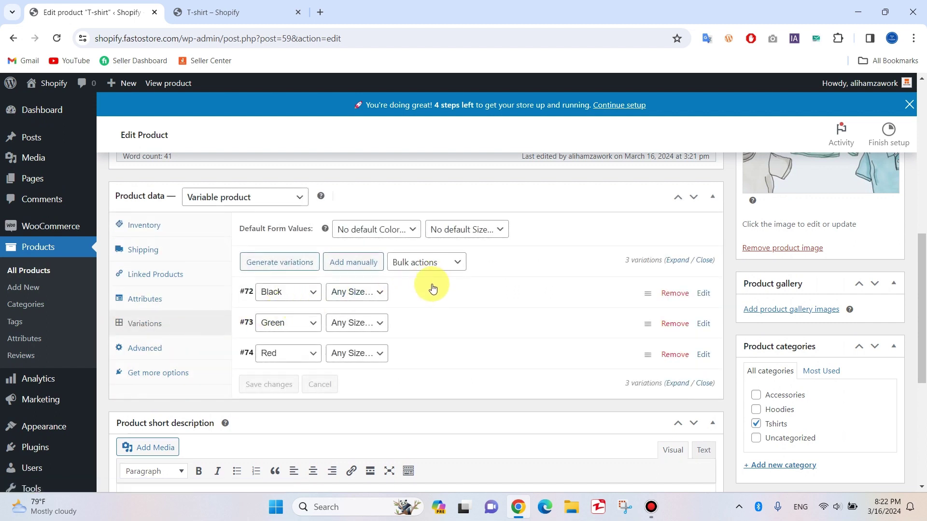
left_click(431, 291)
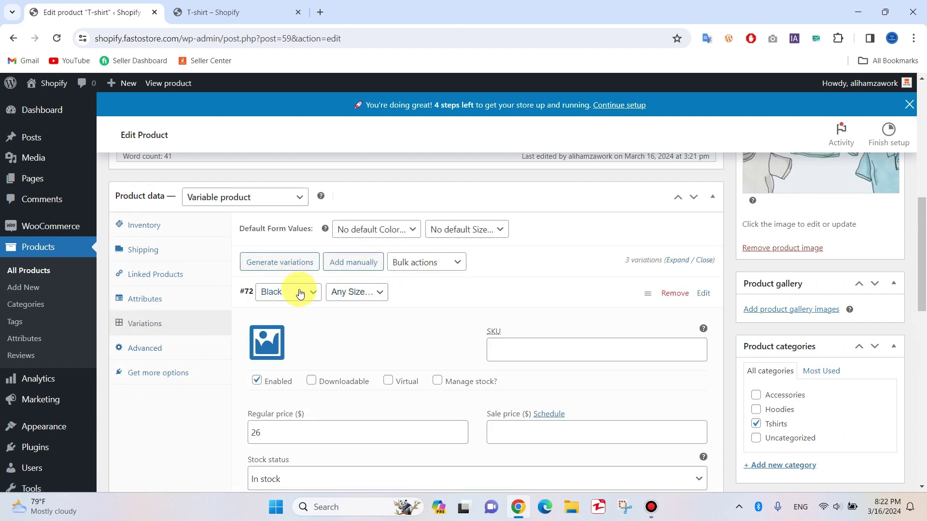
left_click(268, 346)
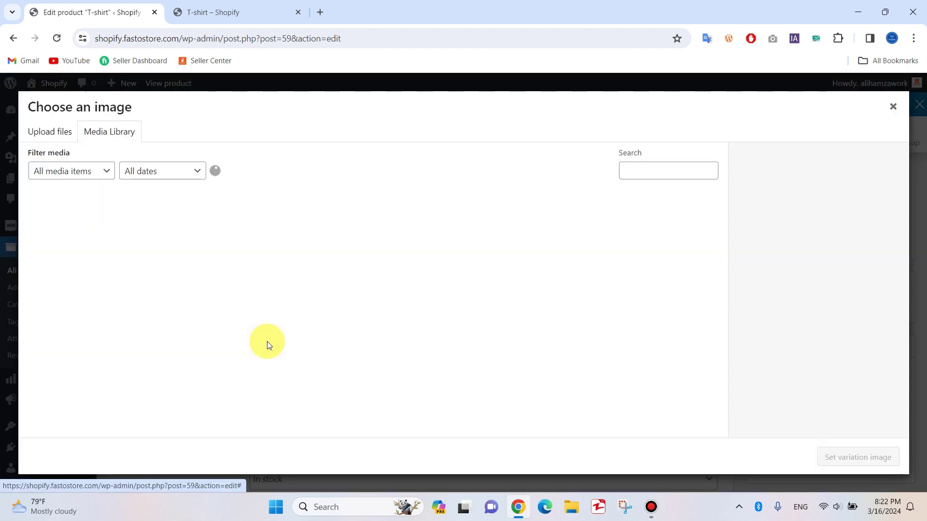
left_click(238, 319)
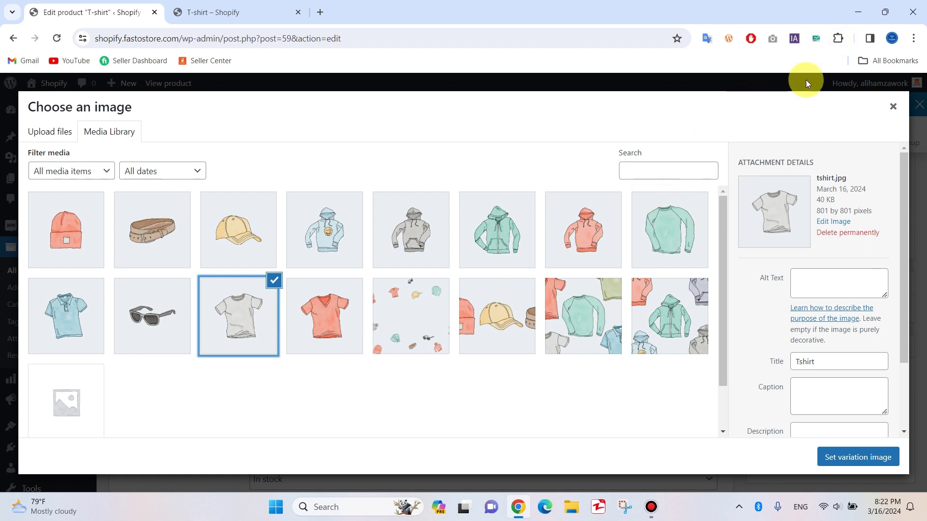
left_click(42, 131)
left_click(453, 291)
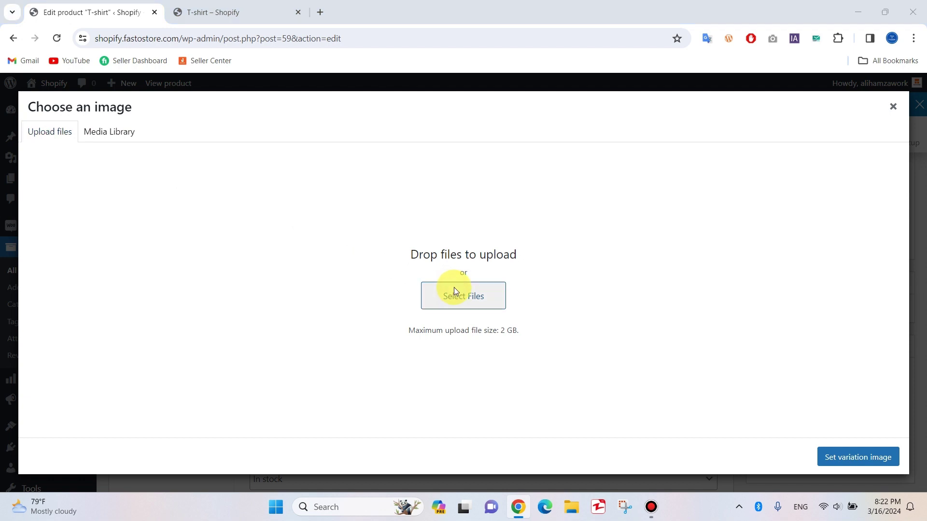
left_click(554, 135)
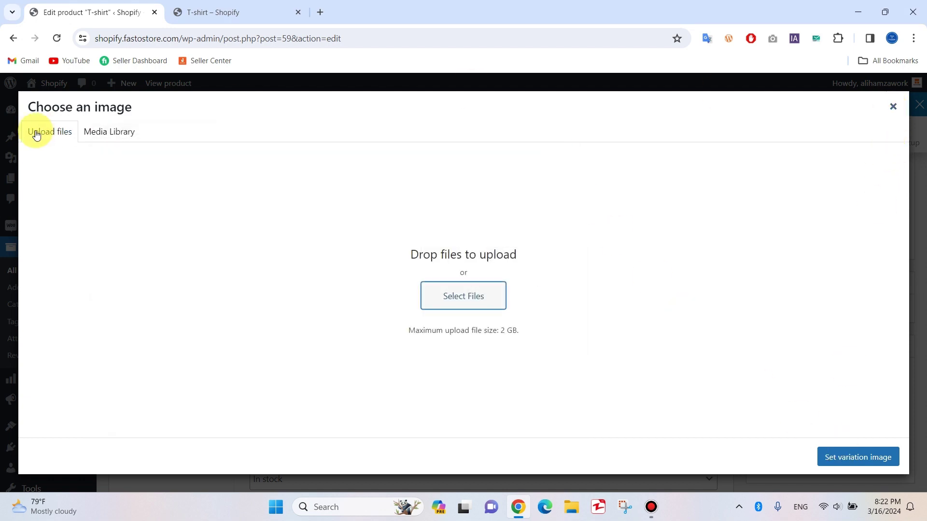
Step: Set the selected tshirt.jpg from the media library as the Black variation's image and collapse that variation
left_click(92, 130)
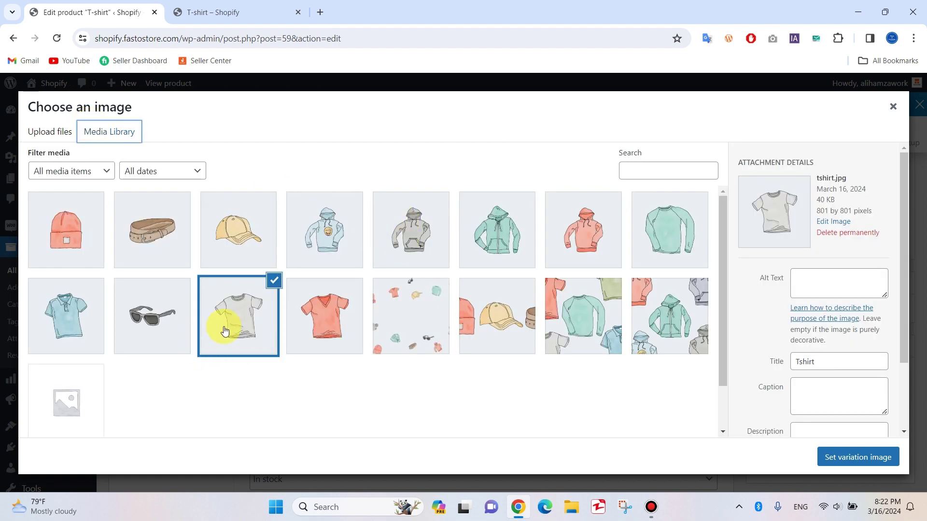
left_click(851, 457)
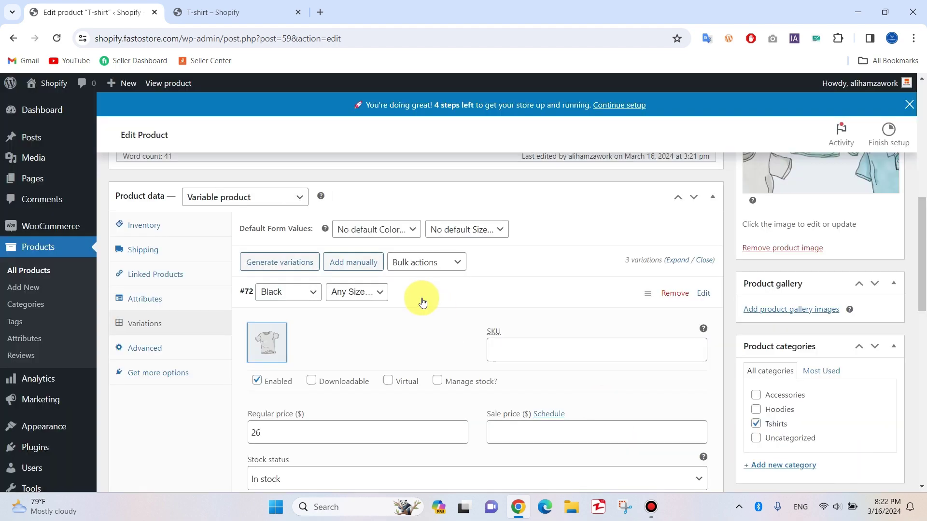
left_click(423, 302)
Step: Set long-sleeve-tee.jpg from the media library as the Green variation's image
left_click(397, 328)
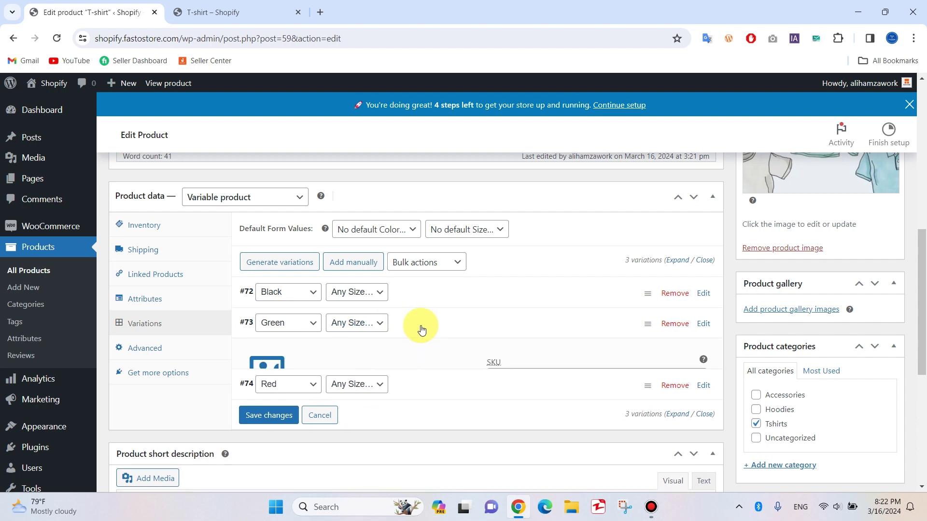
scroll(420, 327, "down", 3)
left_click(273, 243)
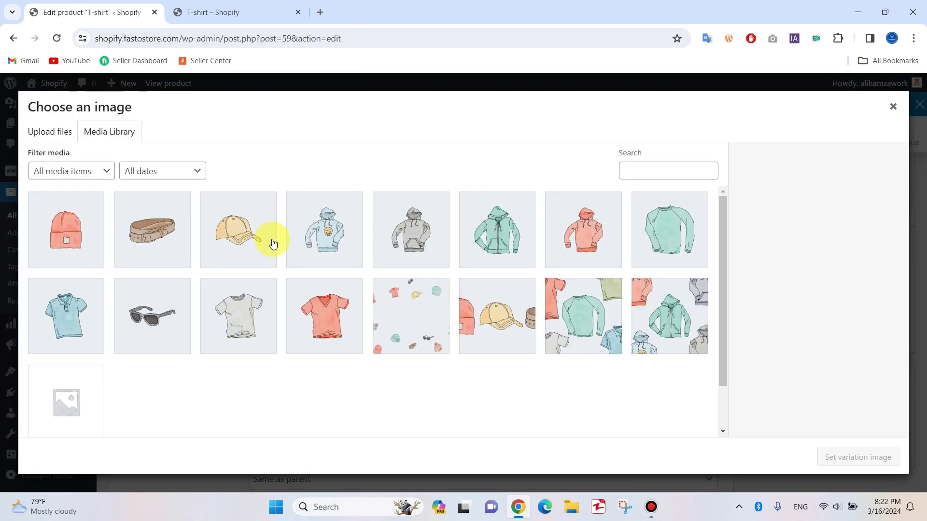
left_click(655, 225)
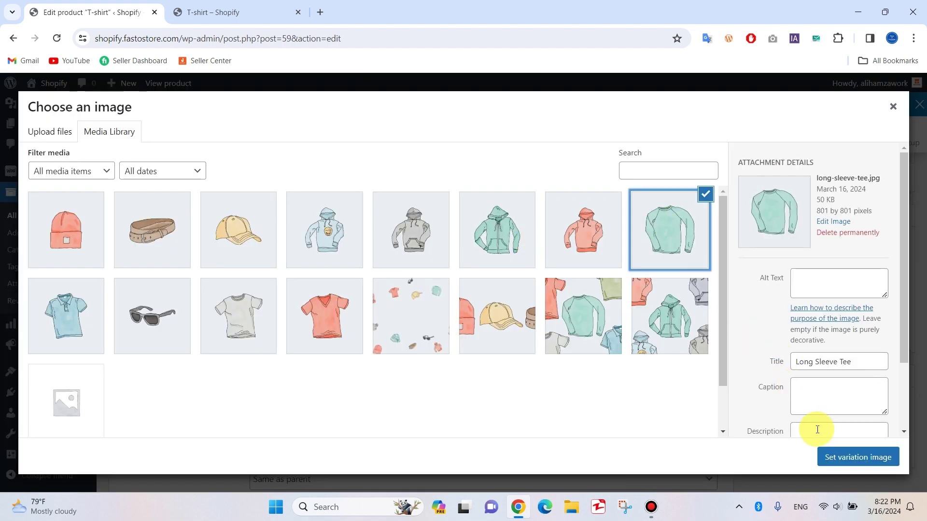
left_click(852, 456)
left_click(427, 194)
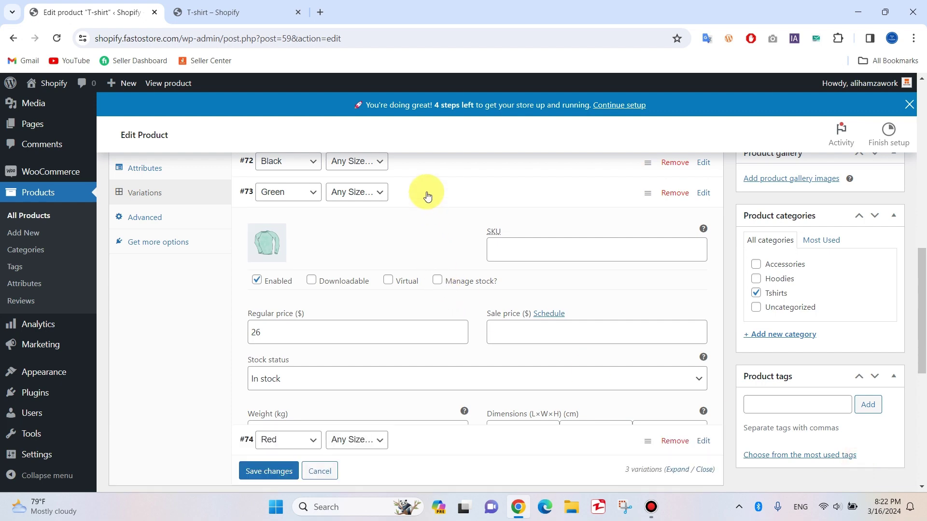
Step: Set vneck-tee.jpg from the media library as the Red variation's image
left_click(437, 231)
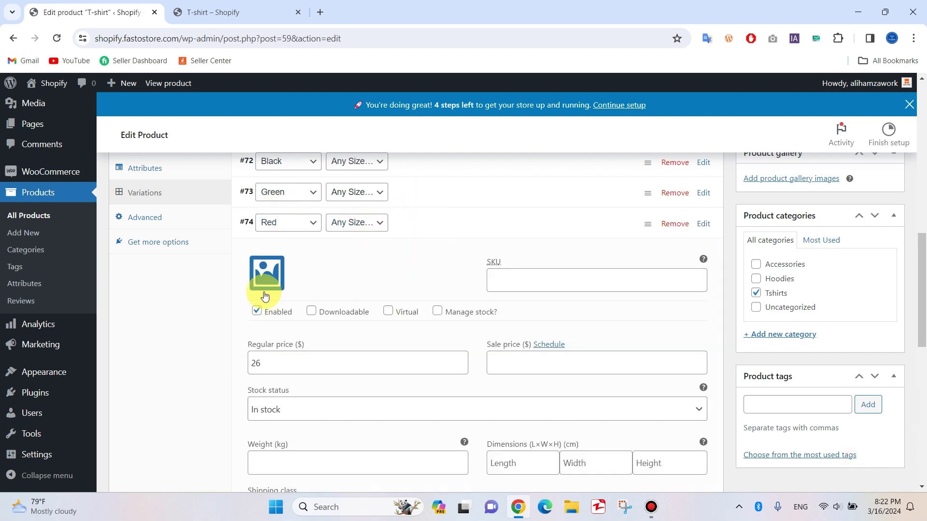
left_click(265, 270)
left_click(320, 323)
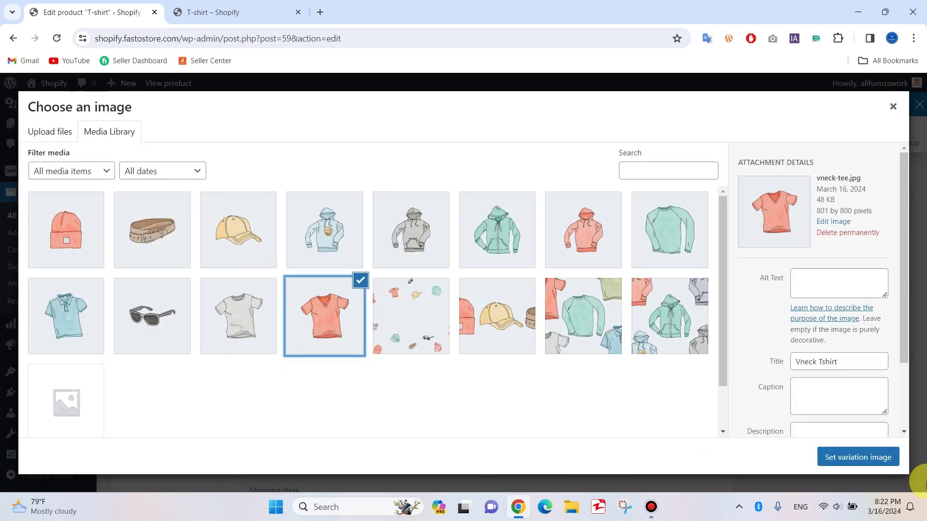
left_click(839, 458)
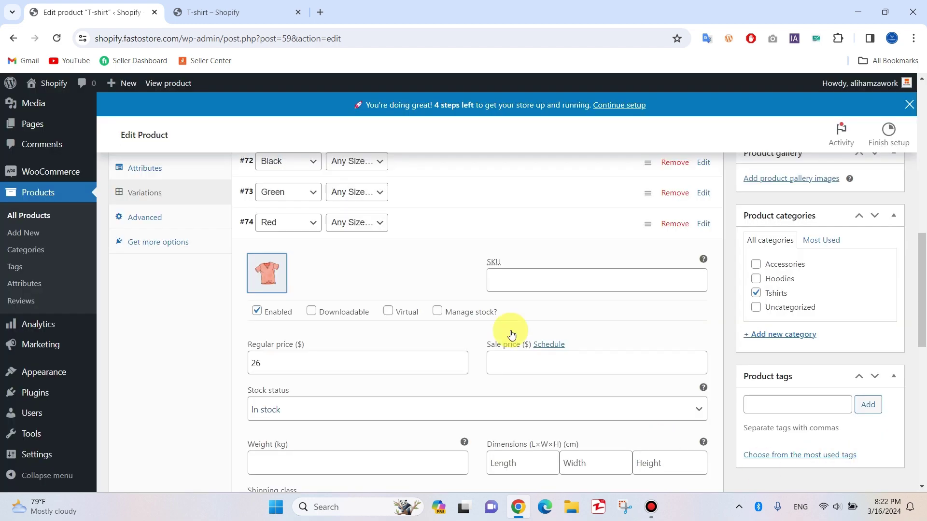
left_click(479, 231)
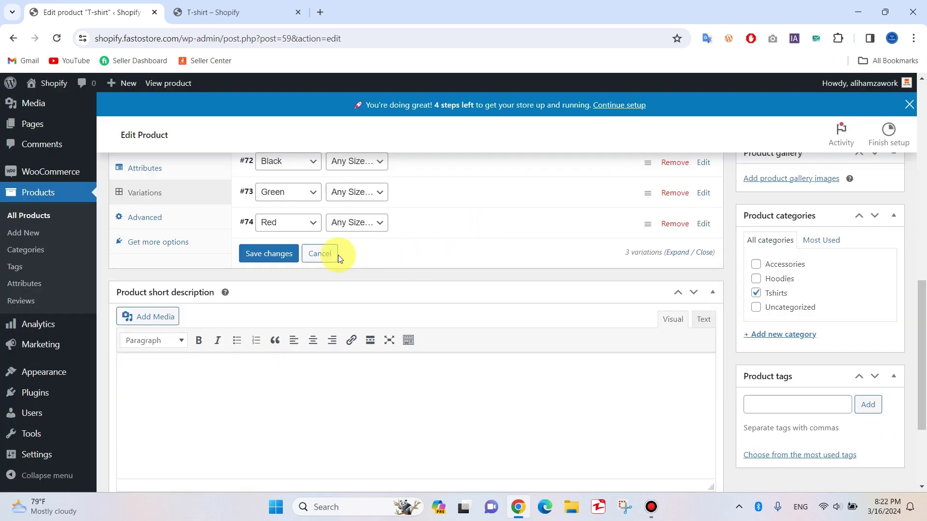
Step: Save the variation changes and update the T-shirt product
left_click(280, 263)
left_click_drag(922, 309, 923, 153)
left_click(877, 312)
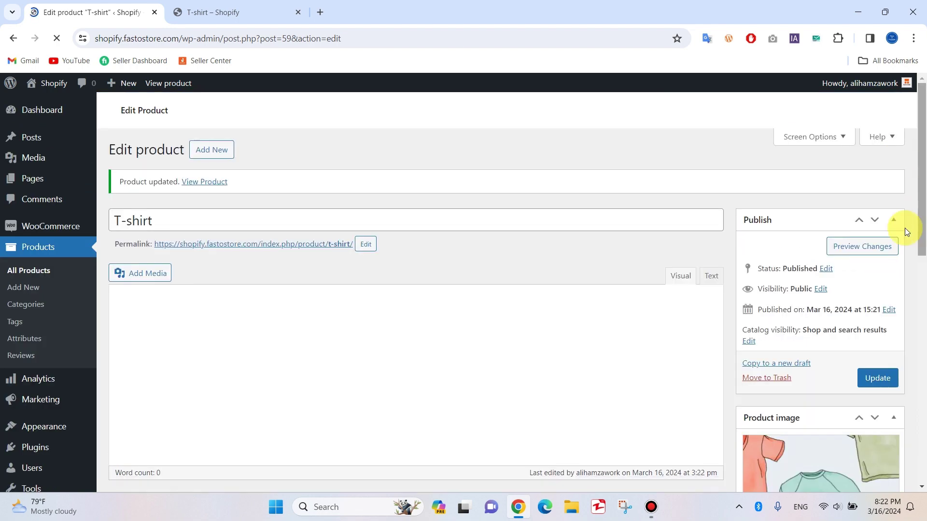
Step: Preview the updated T-shirt product in a new browser tab and close the old preview tab
right_click(847, 251)
left_click(792, 265)
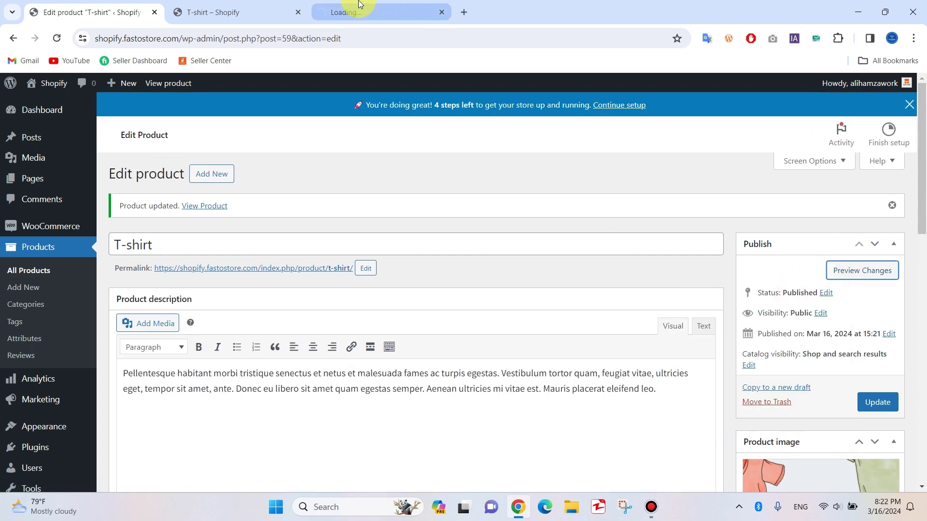
left_click(360, 5)
left_click(298, 12)
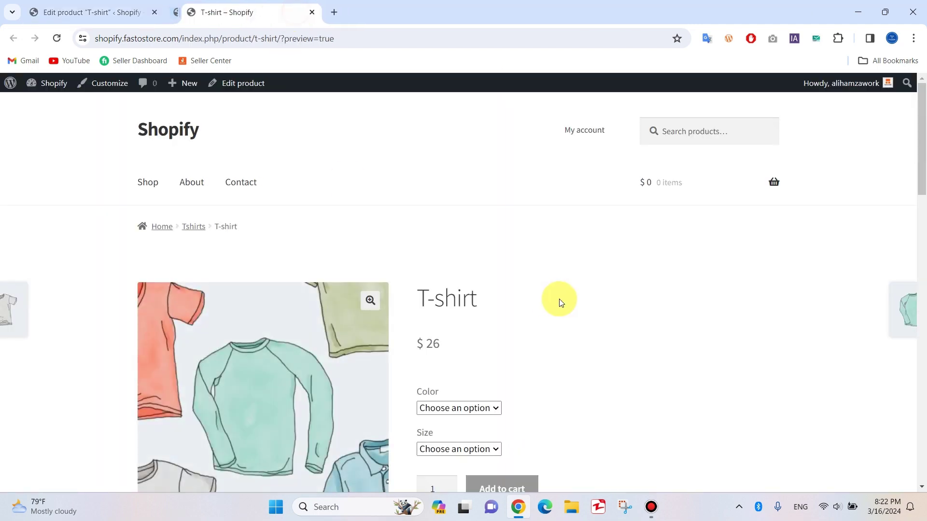
Step: Choose color Black and size M on the updated product page to check the Black variation's image
scroll(546, 289, "down", 4)
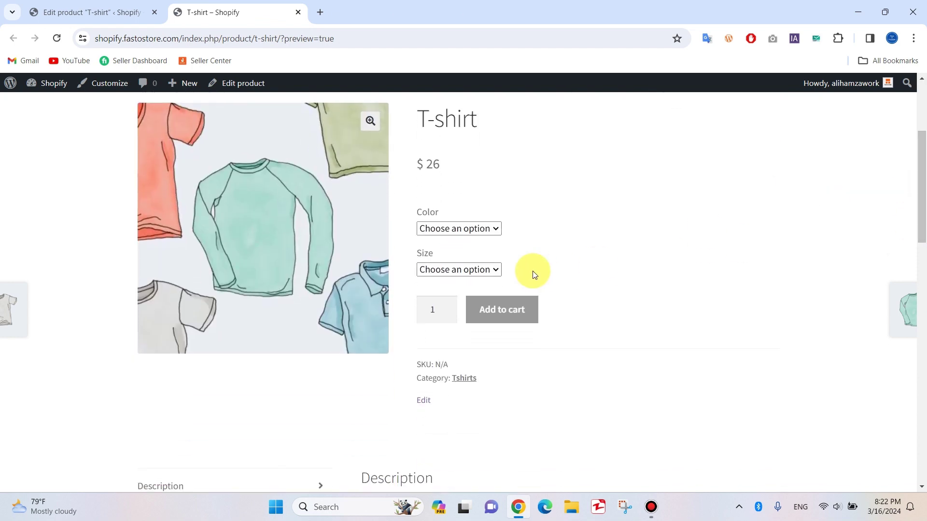
left_click(485, 228)
left_click(456, 254)
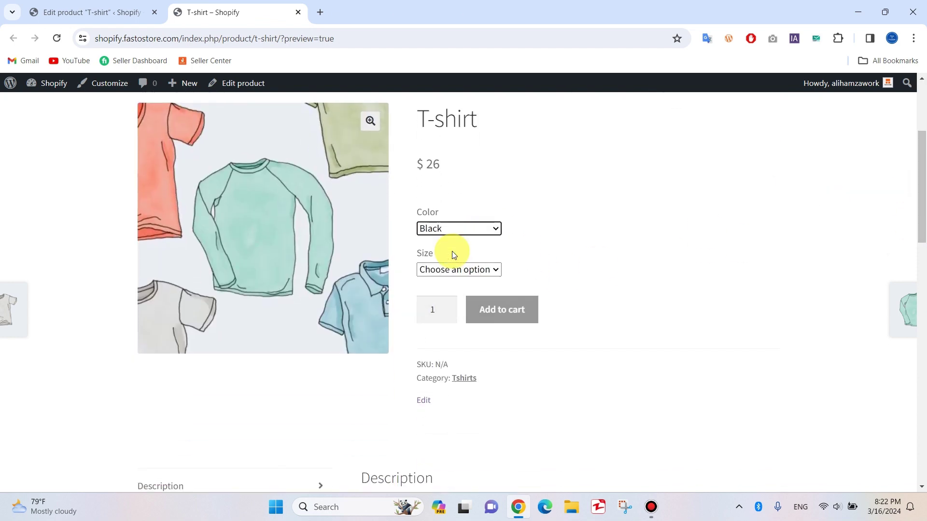
left_click(449, 266)
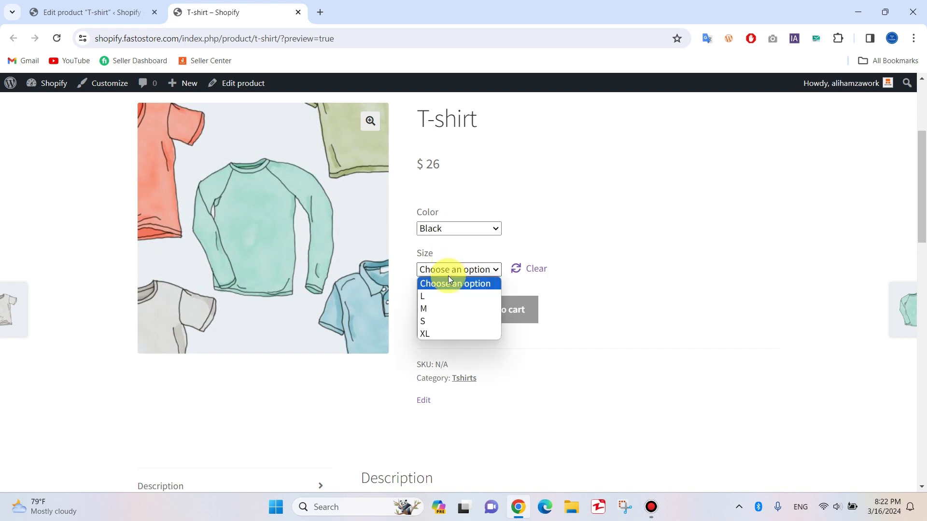
left_click(436, 309)
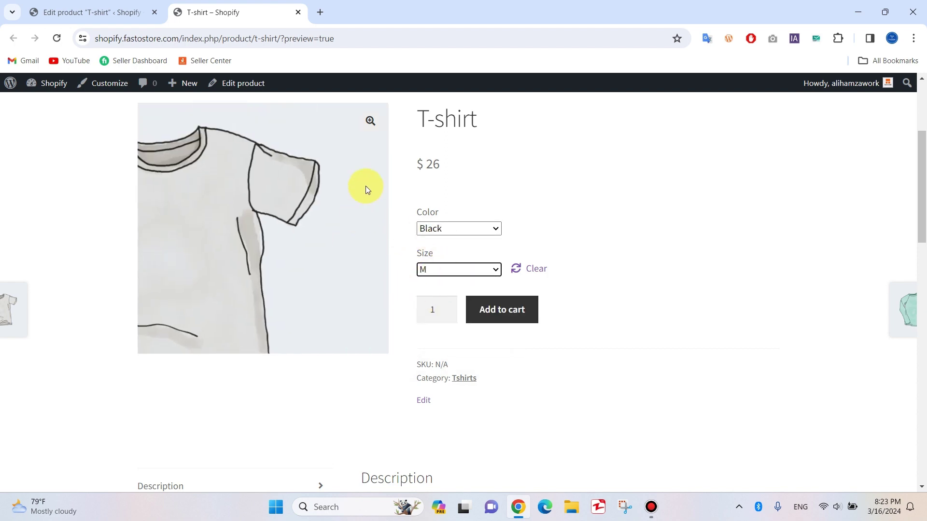
Step: Switch the color to Green and to Red on the product page to check each variation's image
left_click(451, 229)
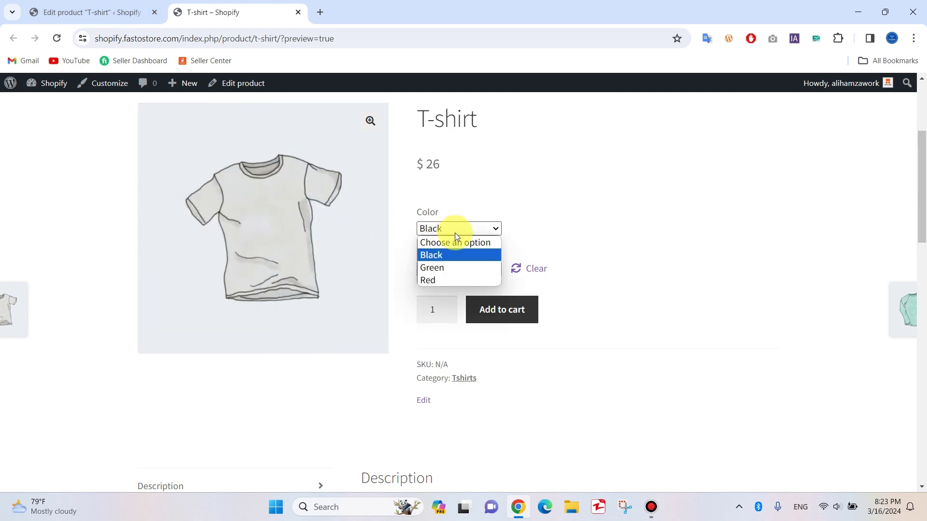
left_click(450, 266)
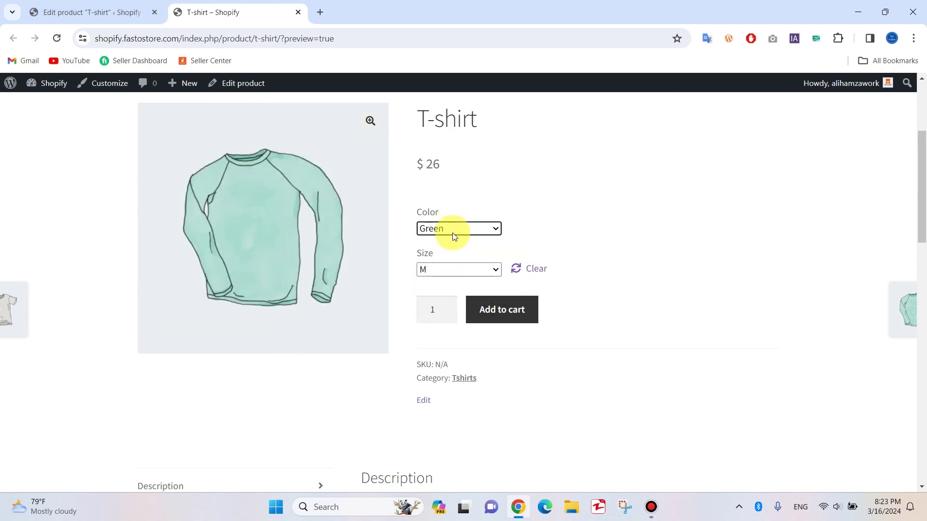
left_click(453, 232)
left_click(444, 279)
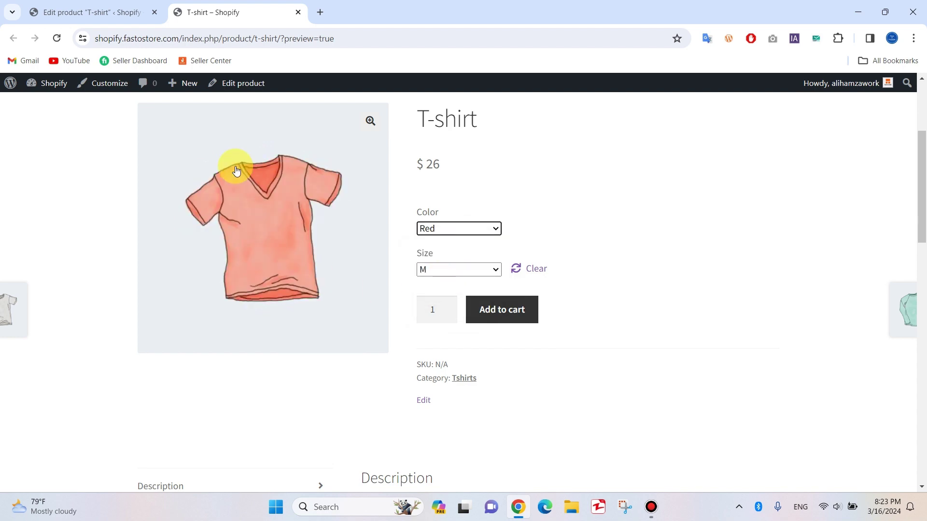
left_click_drag(922, 178, 923, 149)
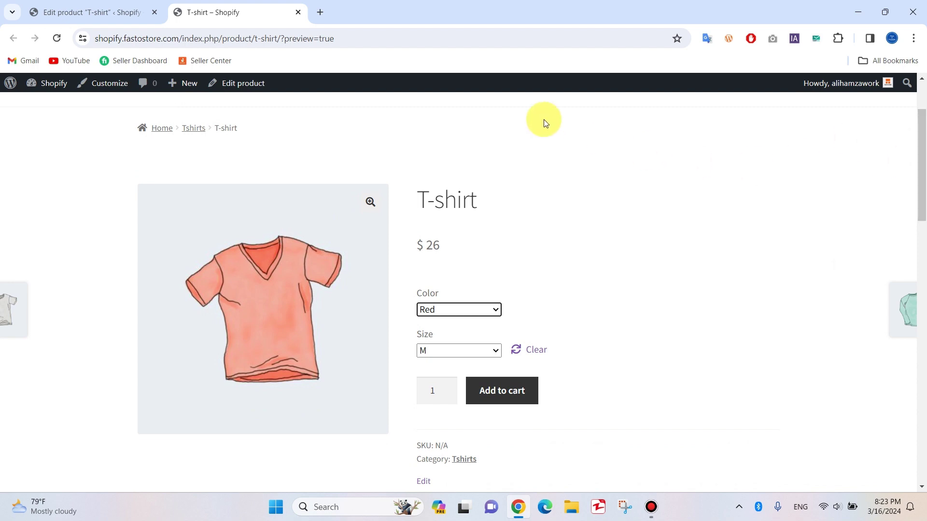
Step: Switch the color to Green on the product page preview to check the Green variation's price
left_click(95, 6)
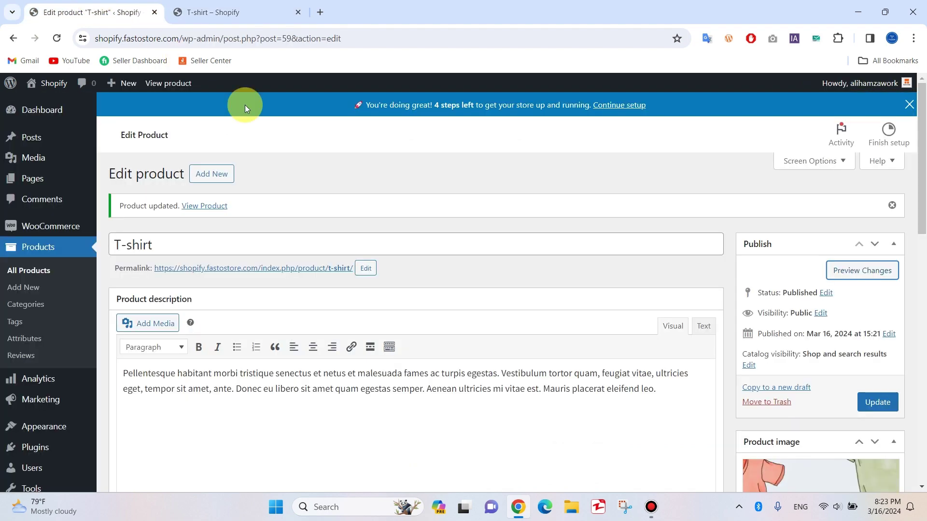
left_click_drag(921, 193, 920, 309)
left_click(217, 12)
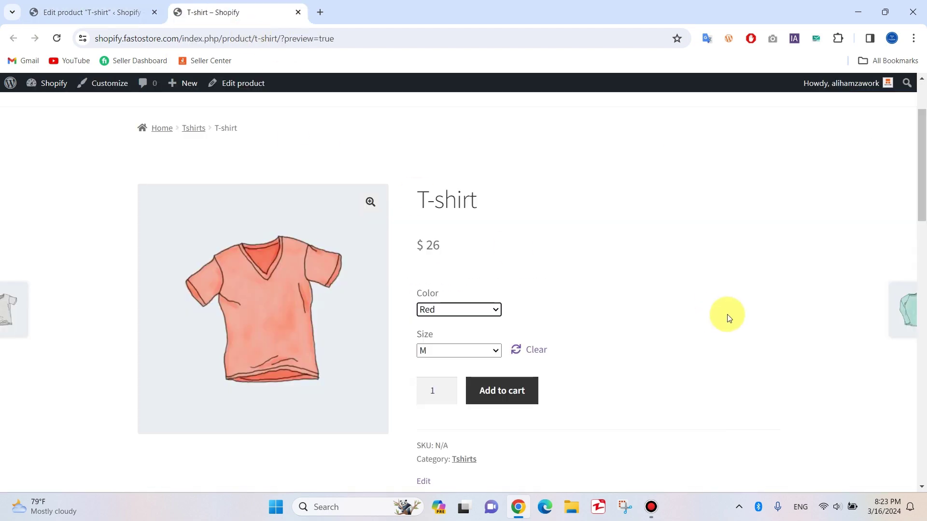
left_click(459, 310)
left_click(443, 347)
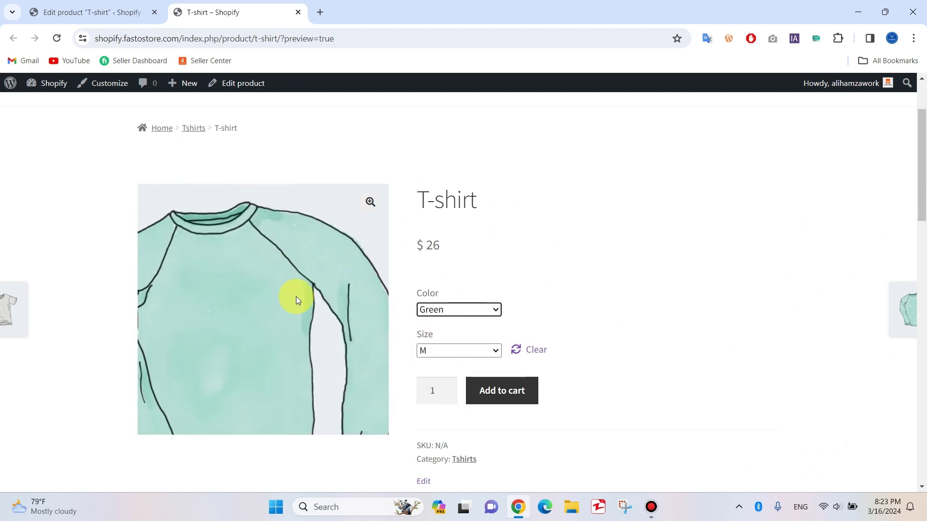
triple_click(456, 248)
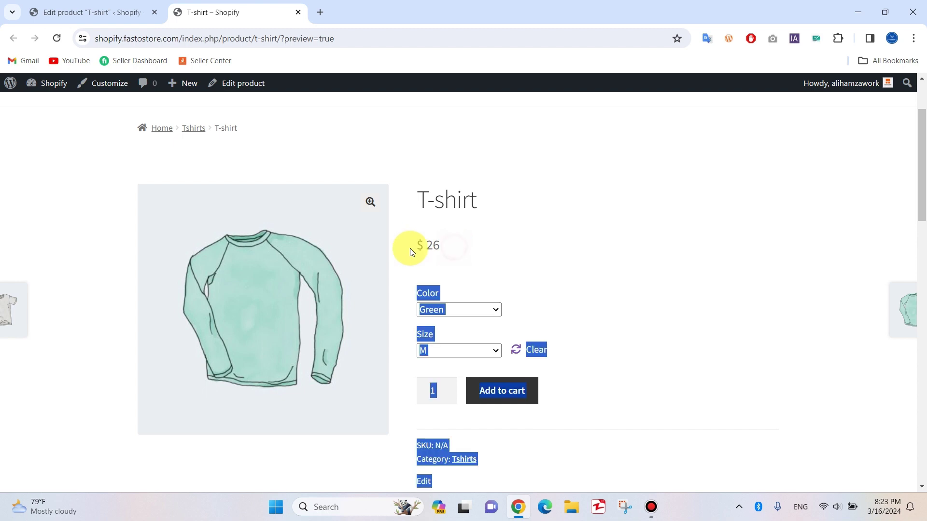
Step: Set the Green variation's regular price to 32 in the T-shirt product data and save the variation changes
left_click(139, 10)
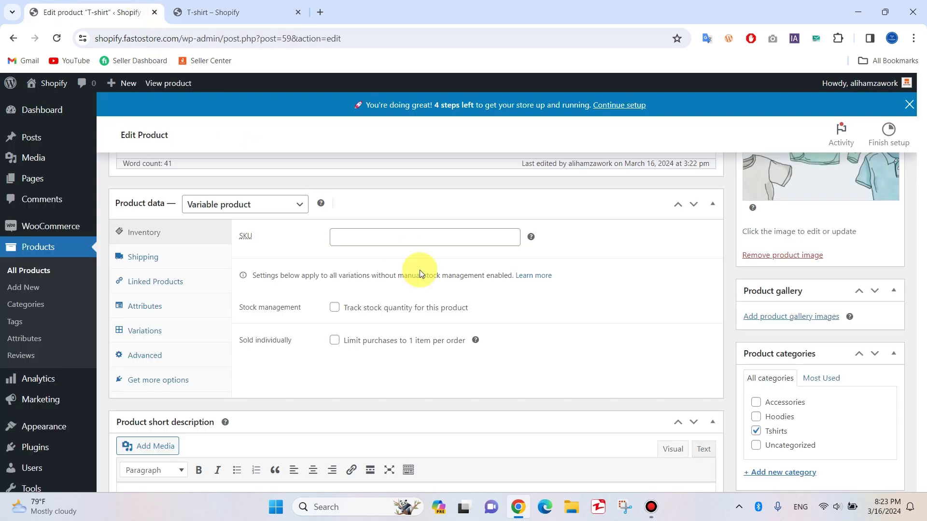
left_click(152, 280)
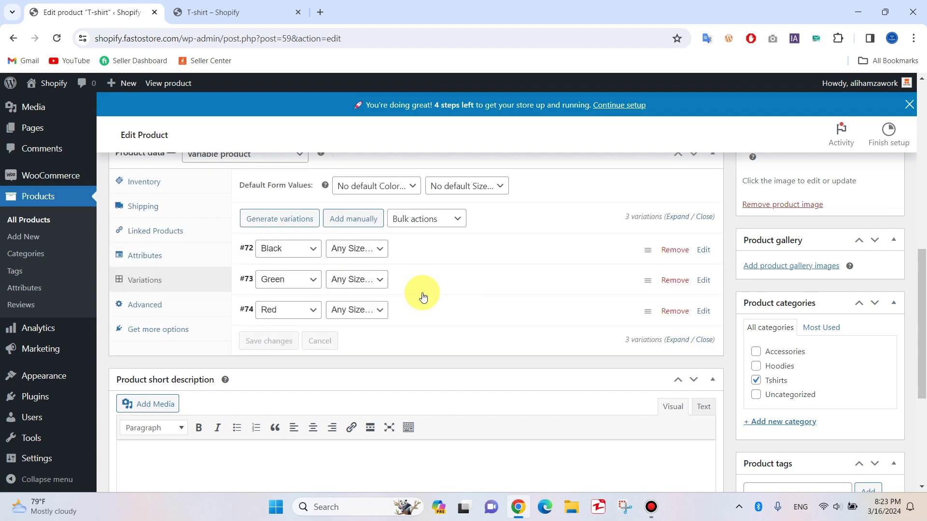
left_click(430, 285)
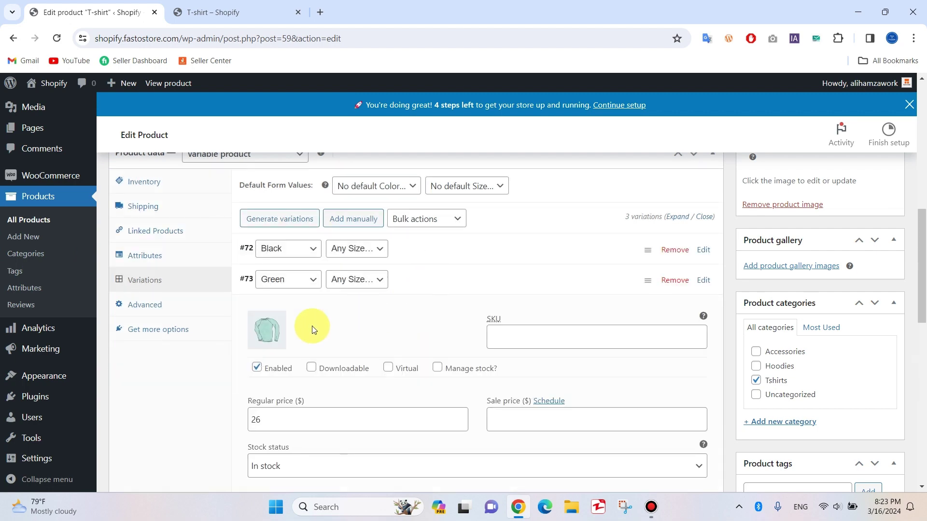
scroll(378, 325, "down", 3)
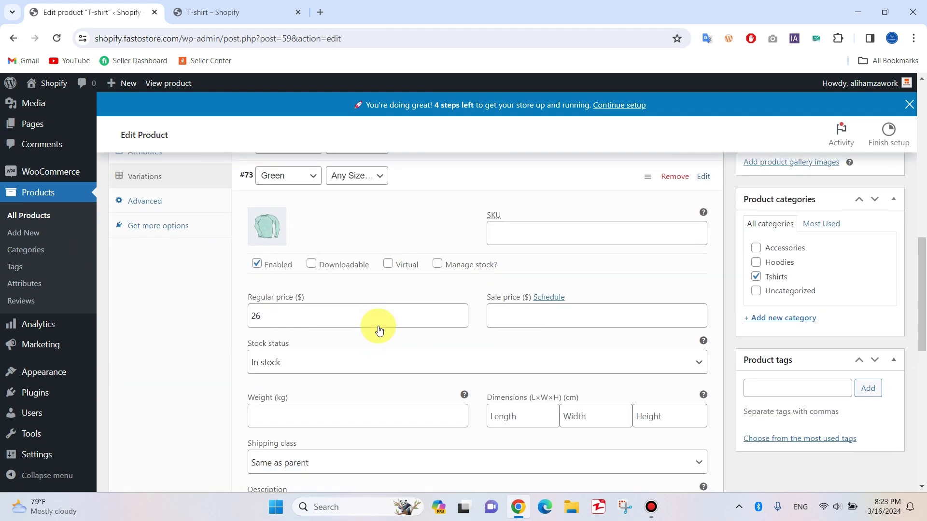
left_click_drag(272, 281, 249, 281)
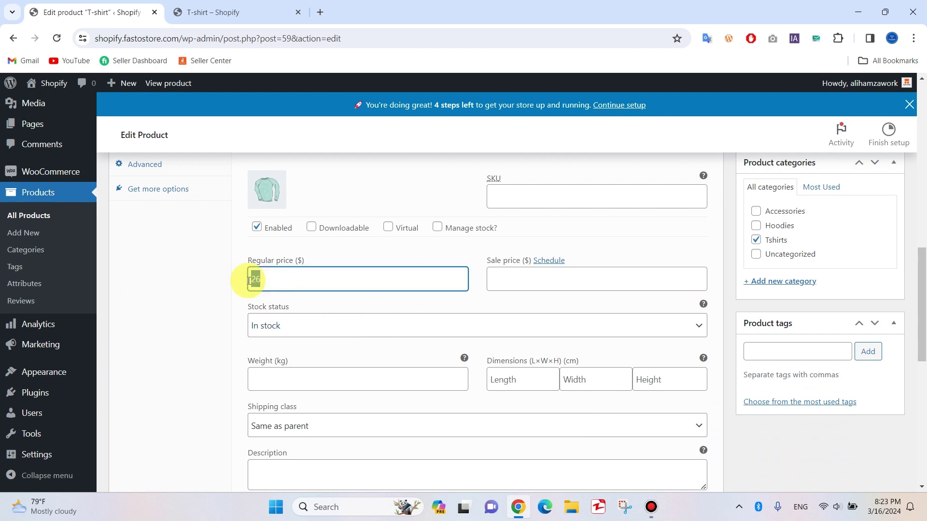
type("32")
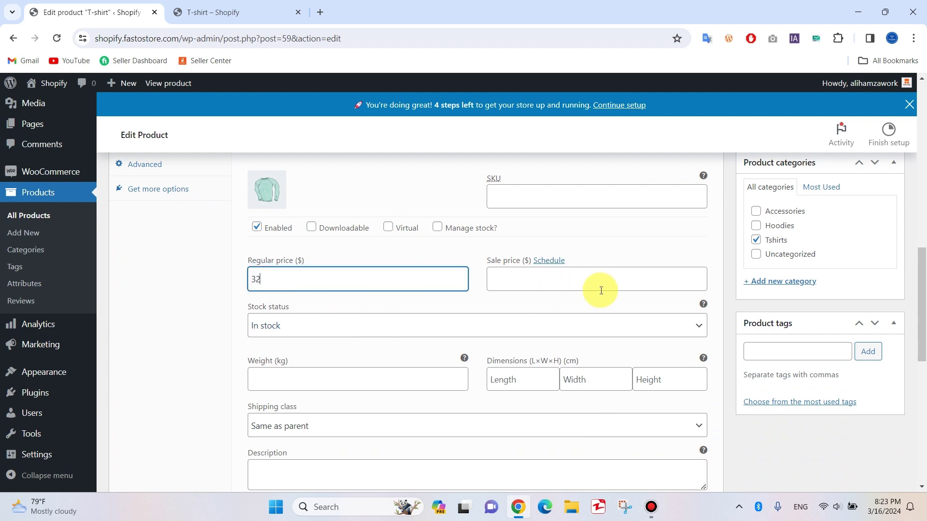
scroll(601, 290, "up", 2)
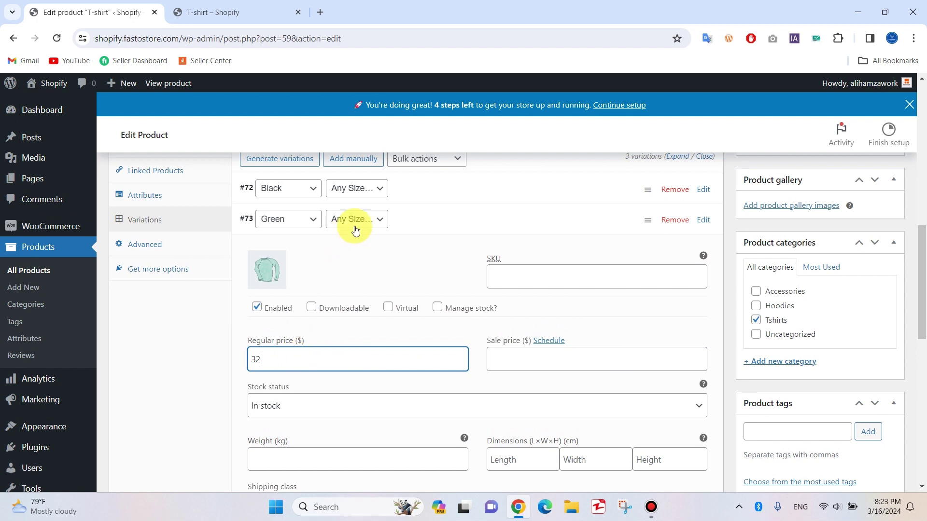
left_click(428, 228)
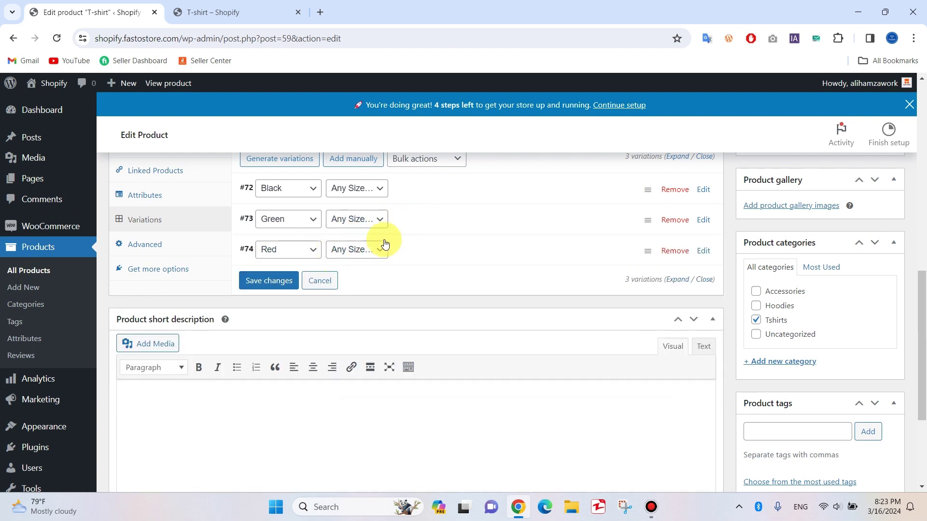
left_click(287, 281)
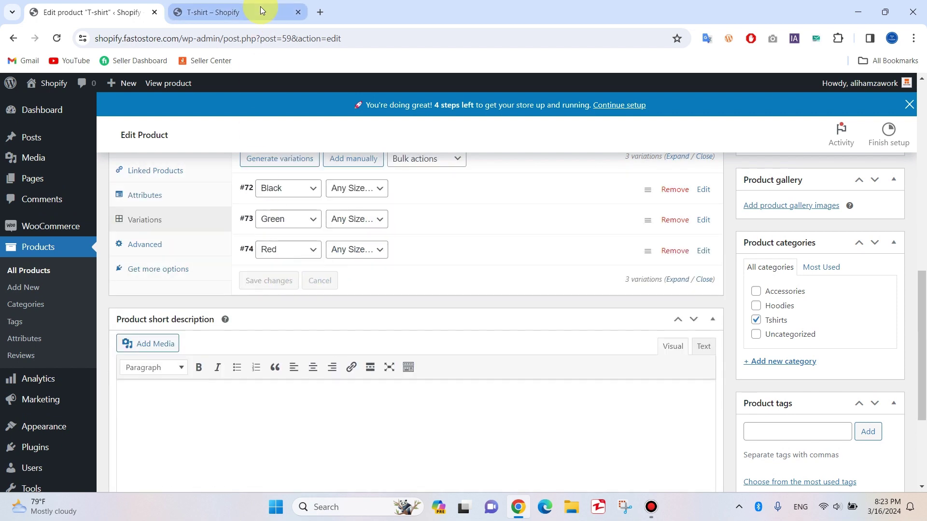
Step: Reload the T-shirt product page and choose color Green and size M to check the variation's updated price
left_click(212, 12)
left_click(62, 43)
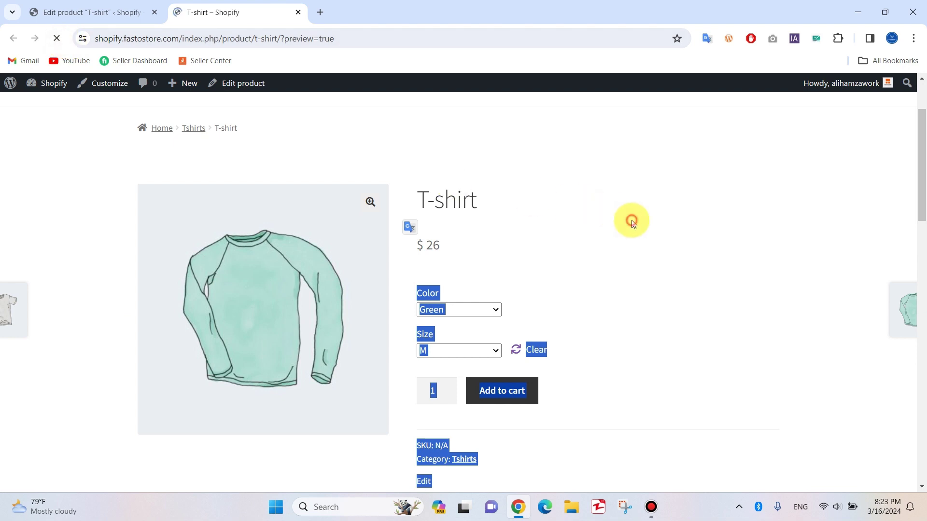
left_click(473, 310)
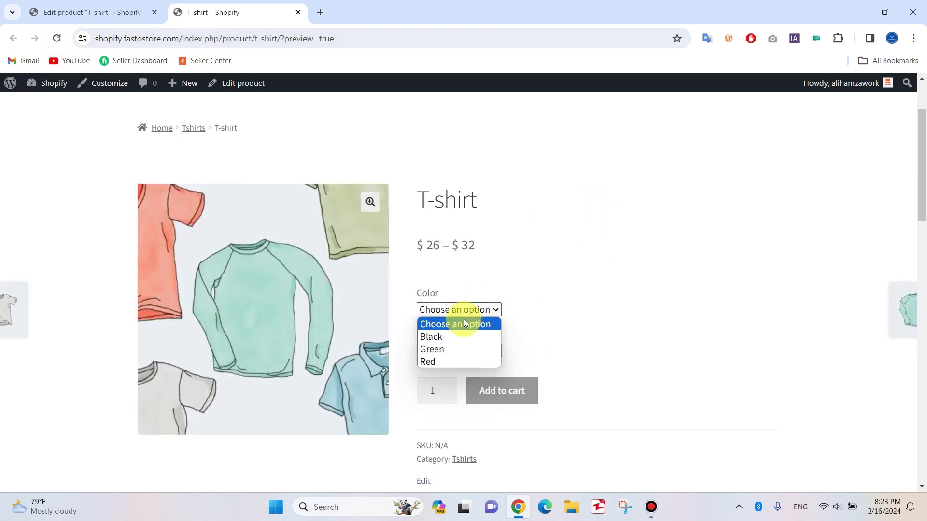
left_click(442, 349)
left_click(442, 356)
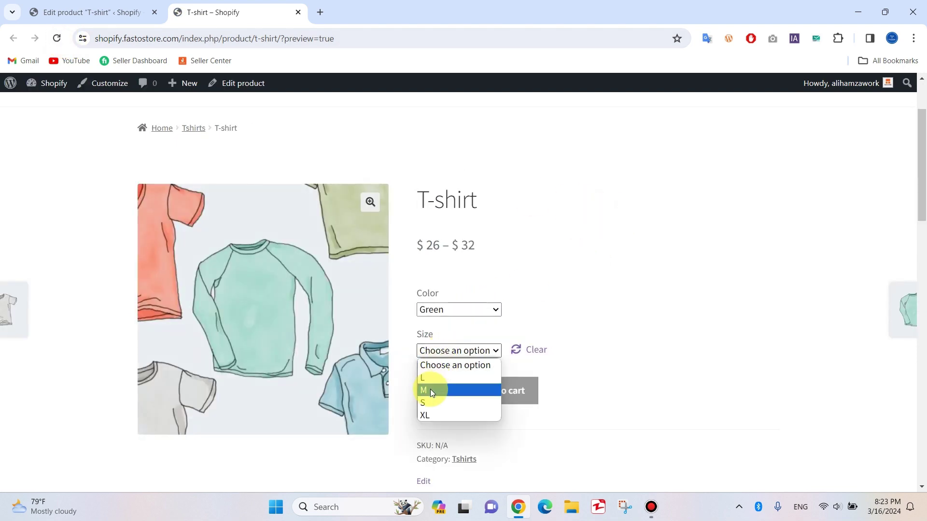
left_click(429, 389)
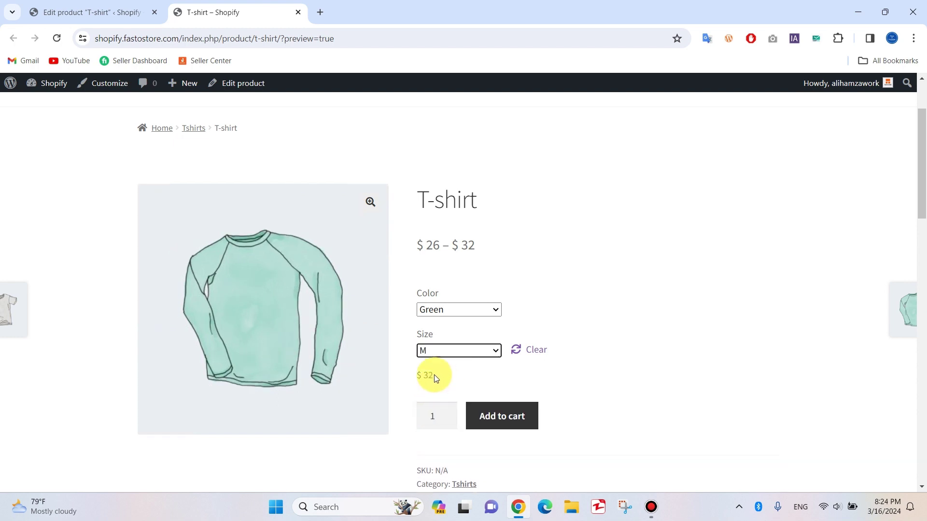
left_click_drag(434, 374, 418, 376)
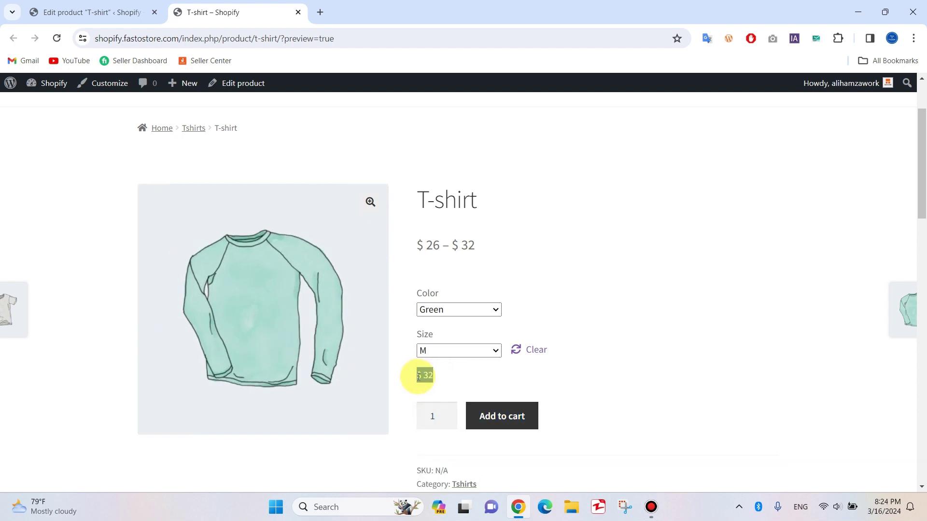
left_click(460, 380)
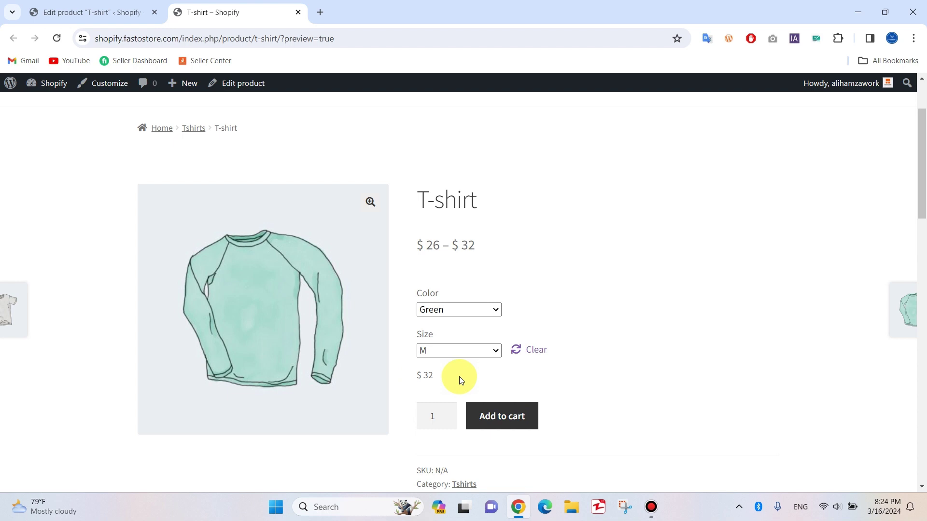
Step: Look over how the Color and Size choices are presented on the product page without changing the selection
left_click(462, 310)
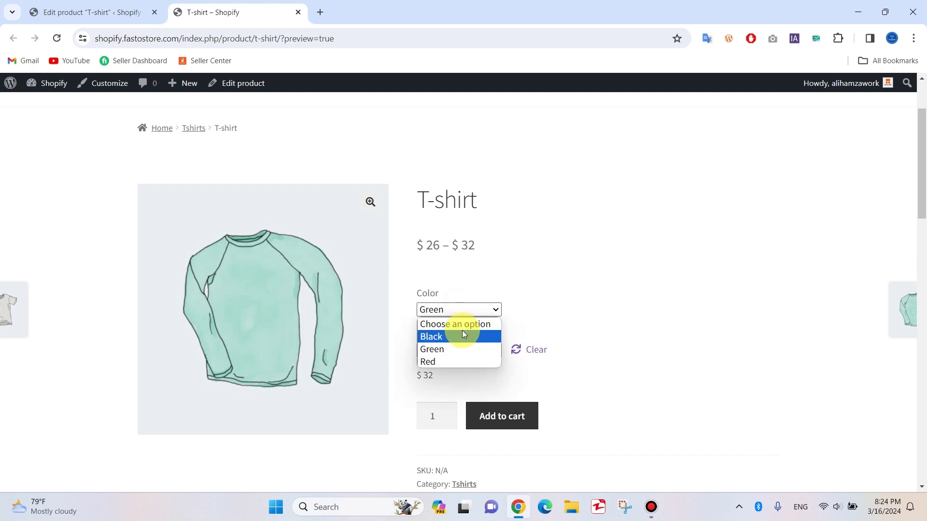
left_click(442, 286)
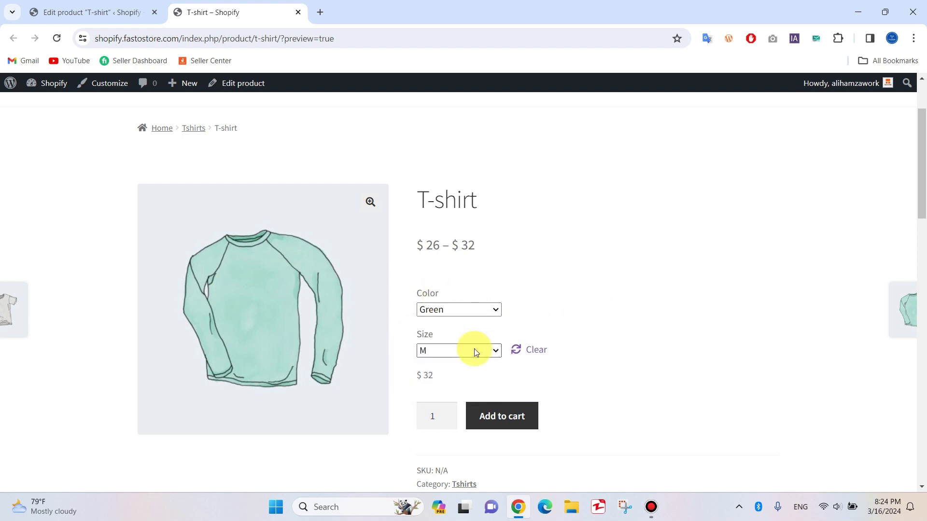
left_click(443, 352)
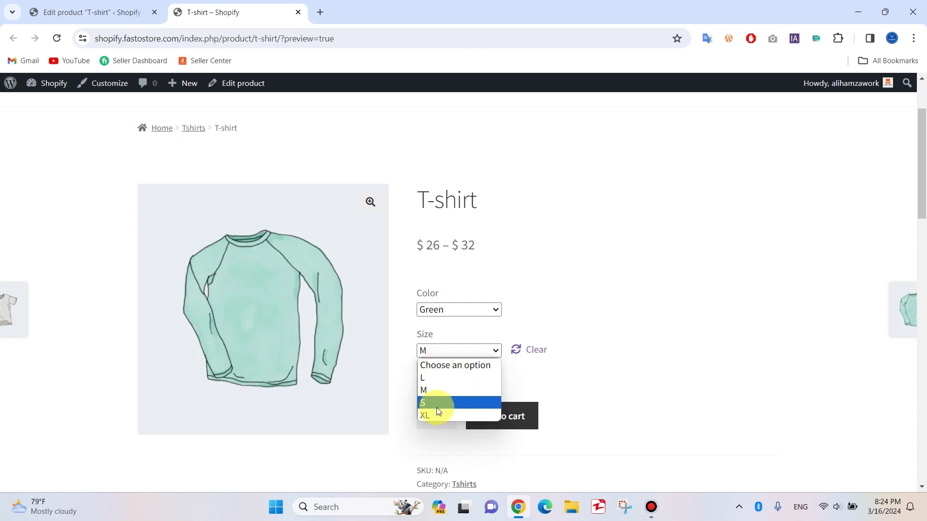
left_click(620, 340)
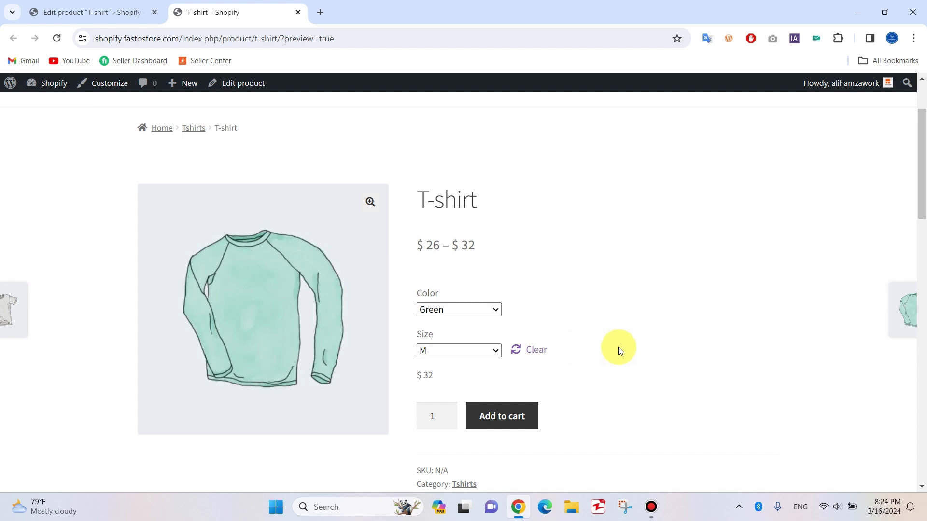
Step: Search the plugin directory for "Variation Swatches", then install and activate the Variation Swatches for WooCommerce plugin with 300,000+ active installations
left_click(138, 12)
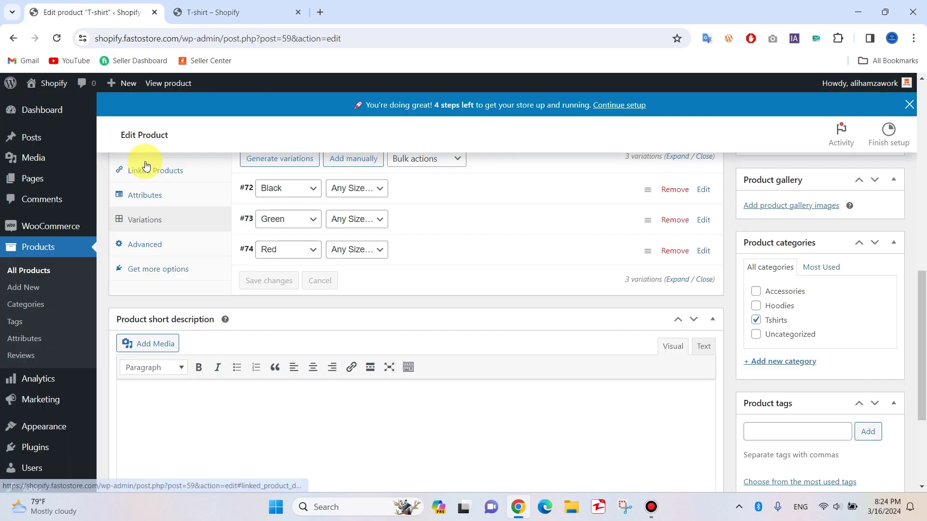
left_click_drag(922, 316, 923, 222)
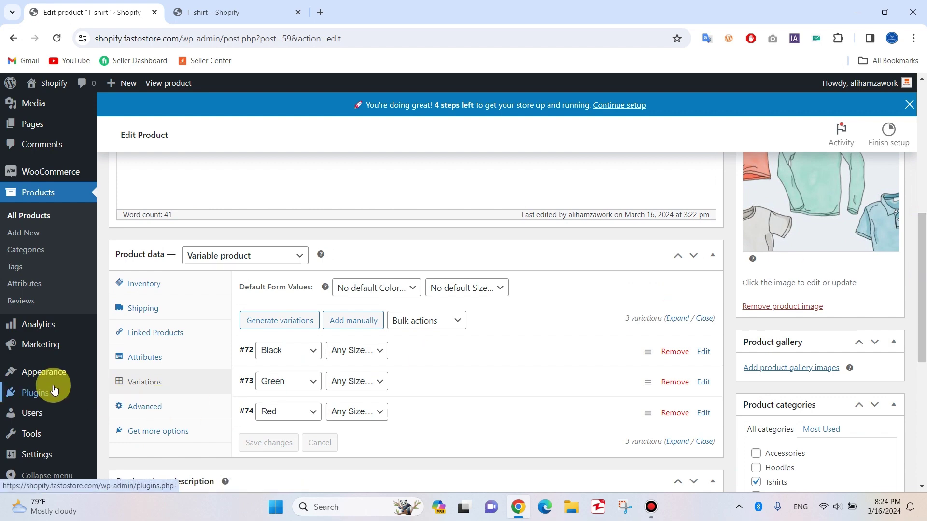
mouse_move(49, 391)
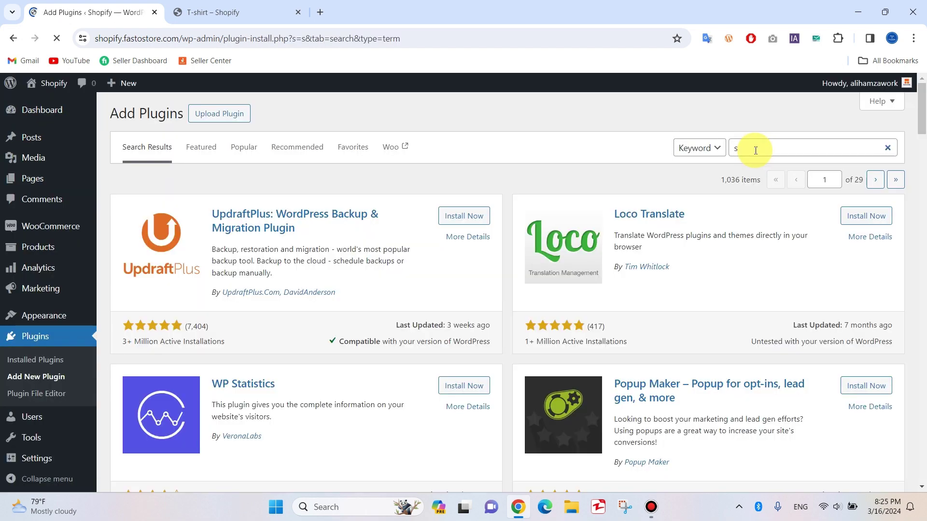
left_click(754, 149)
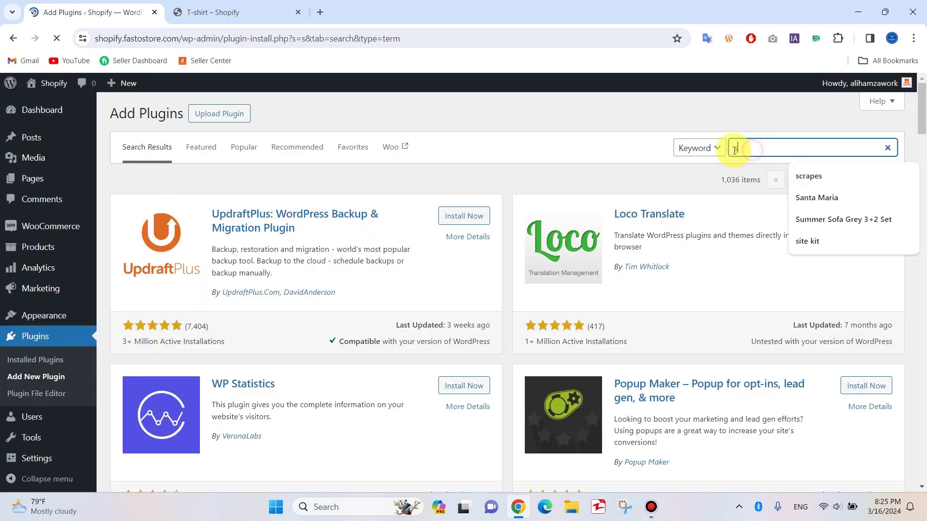
type("Variation Swatches")
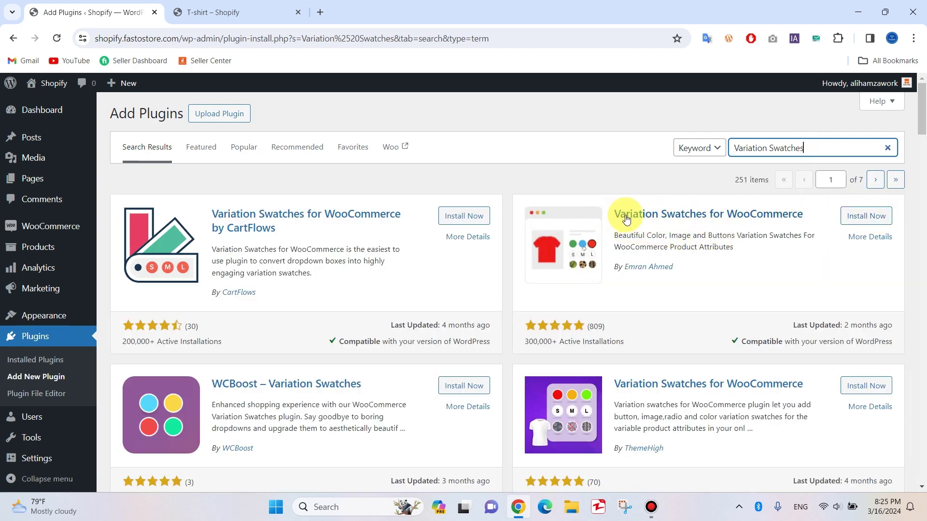
left_click(861, 217)
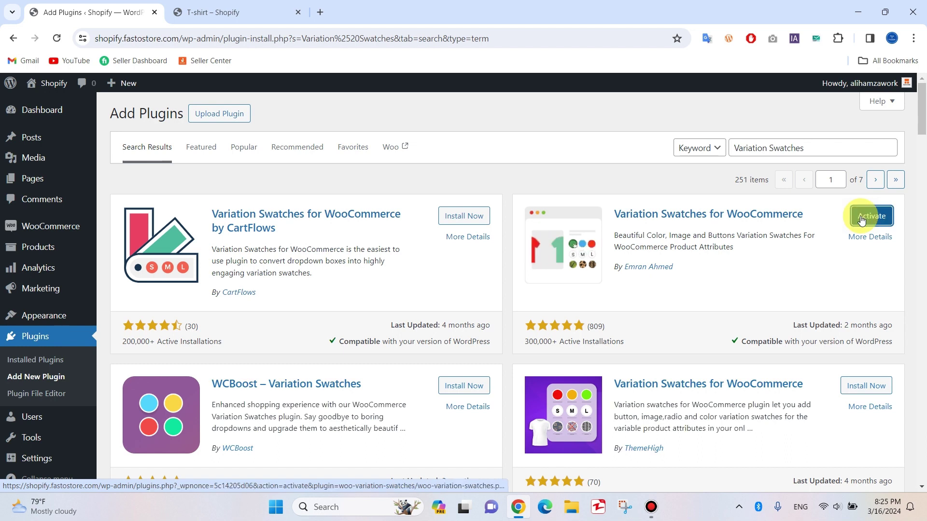
left_click(861, 219)
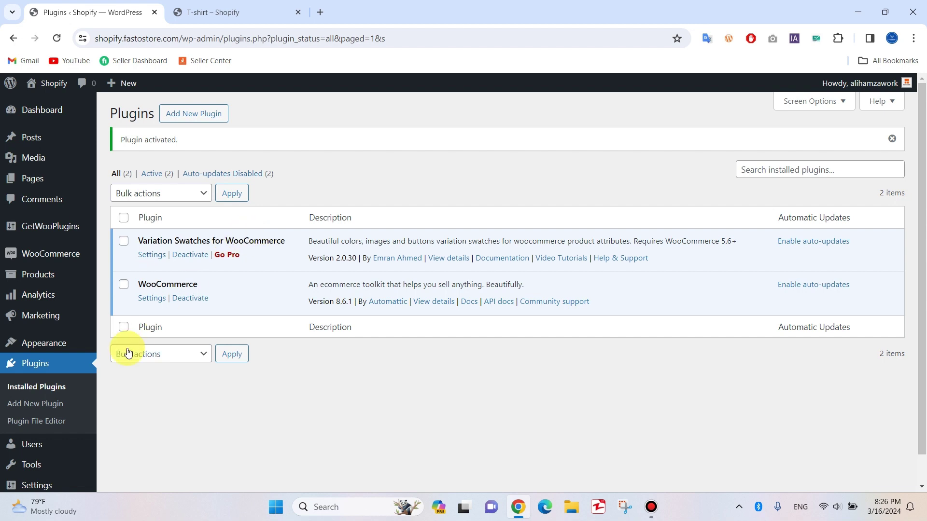
Step: Open the product attribute Color for editing and set its type to Color
mouse_move(44, 273)
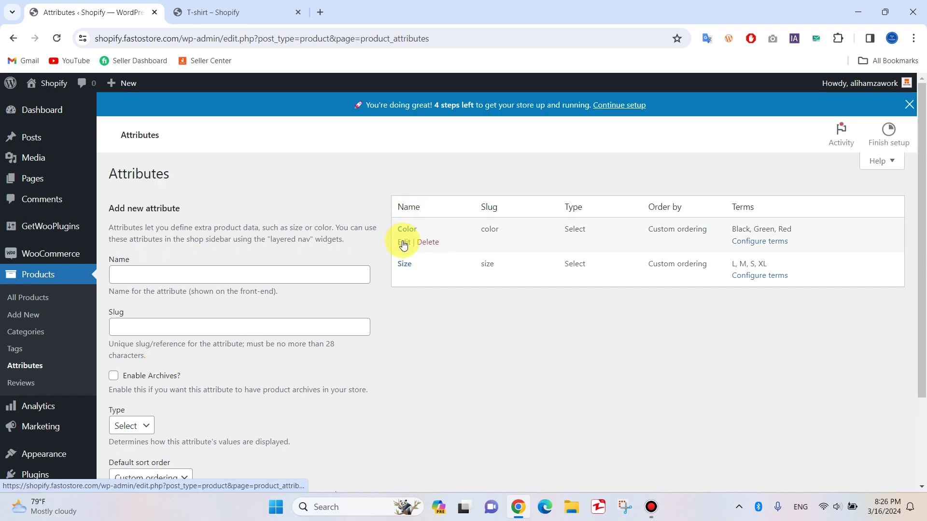
left_click(404, 243)
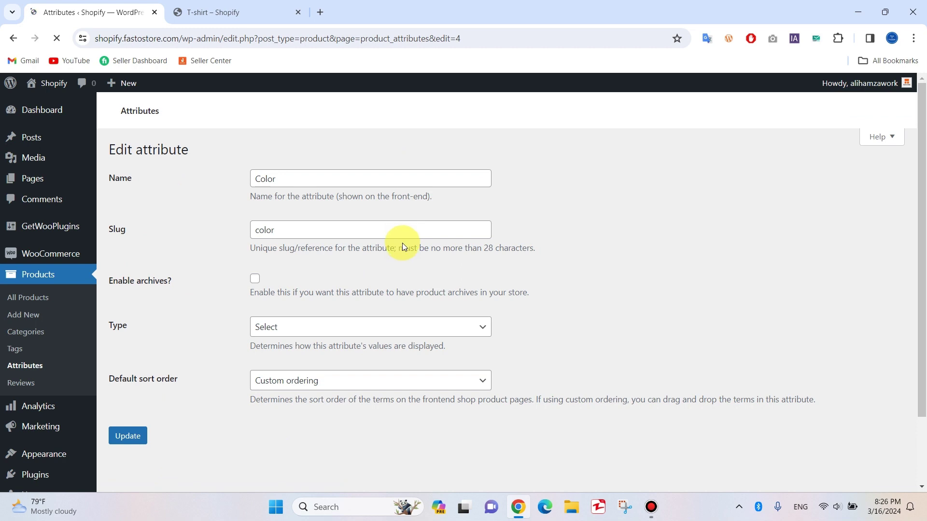
scroll(357, 317, "down", 2)
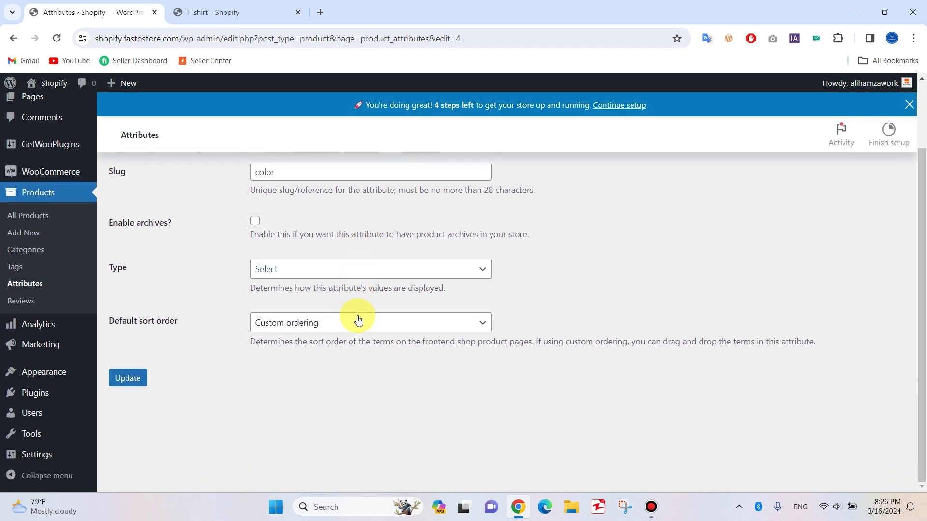
left_click(346, 278)
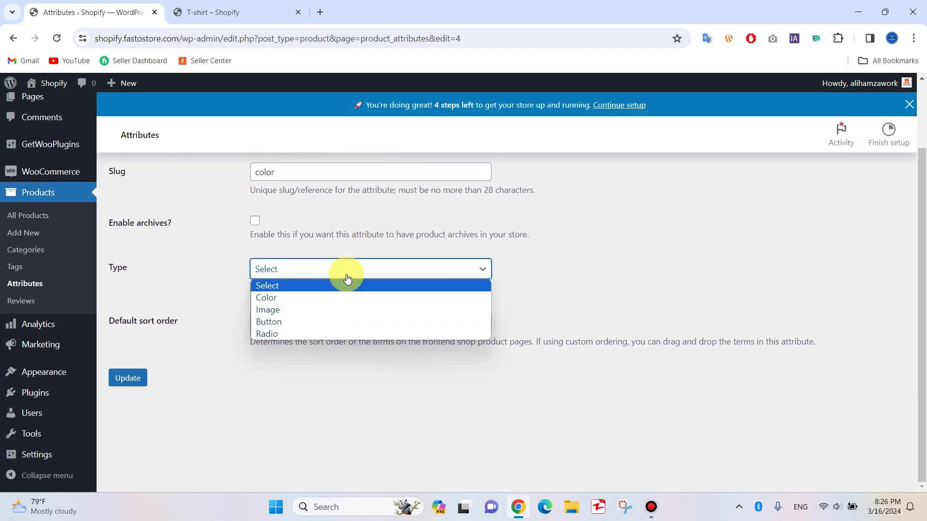
left_click(332, 296)
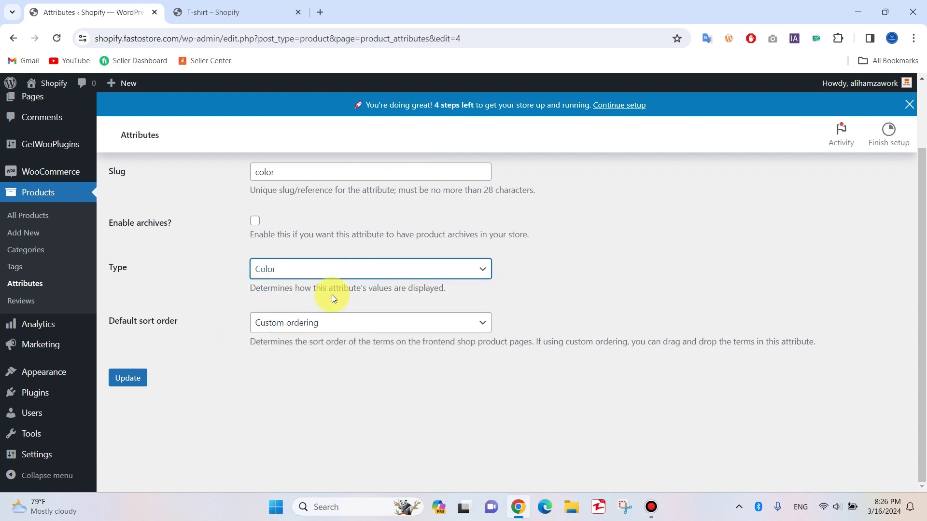
Step: Save the Color attribute's type and open its list of terms for configuration
left_click(138, 377)
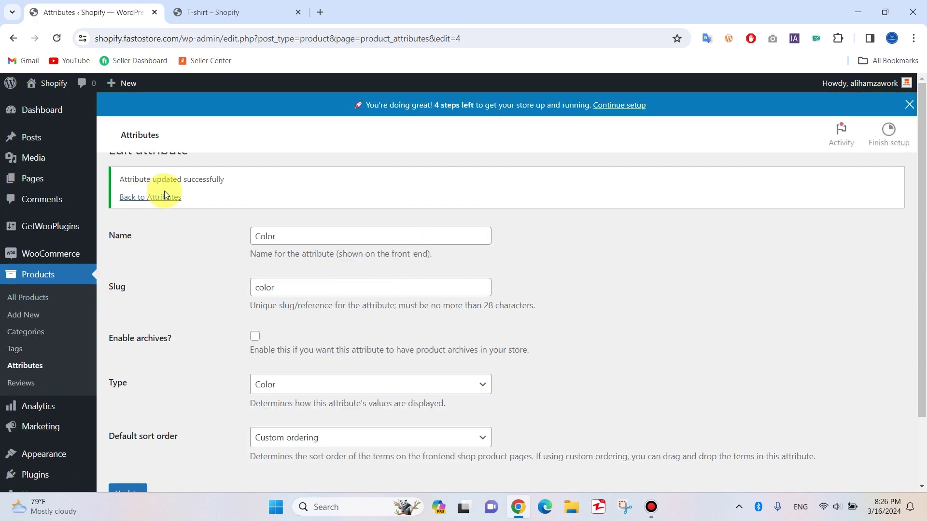
left_click(156, 222)
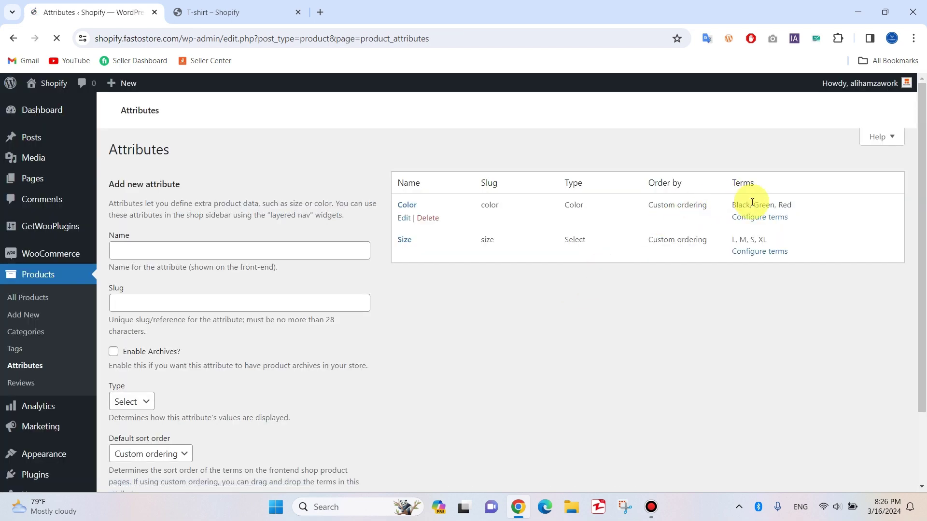
left_click(756, 217)
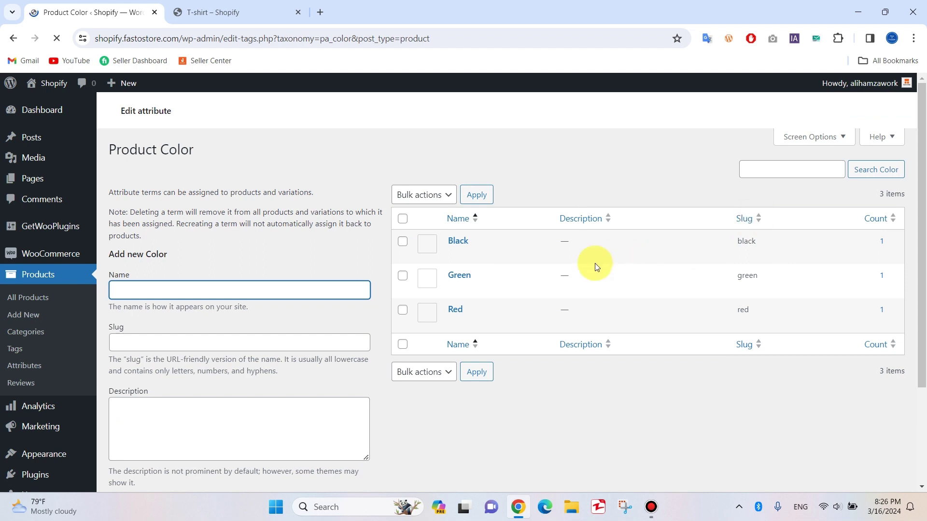
Step: Edit the Black term, set its swatch color to #0a0a0a and save the update
mouse_move(455, 256)
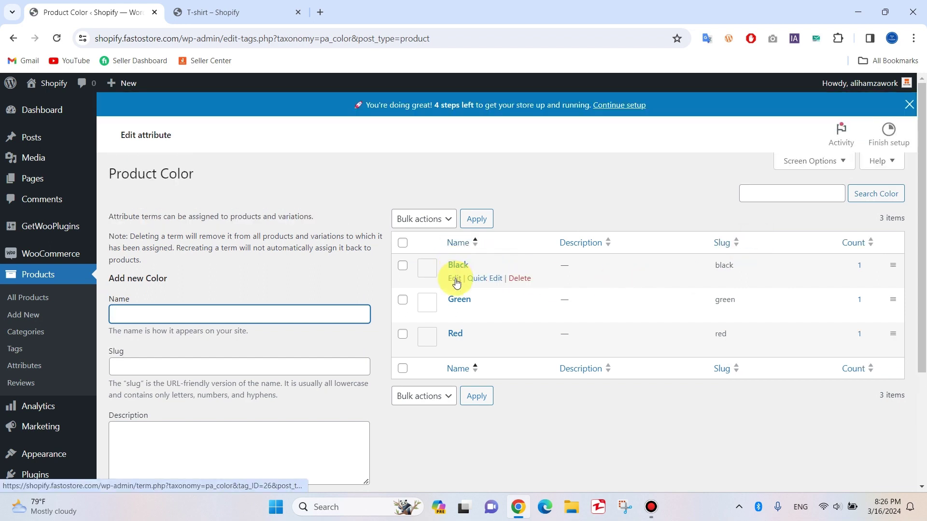
left_click(455, 278)
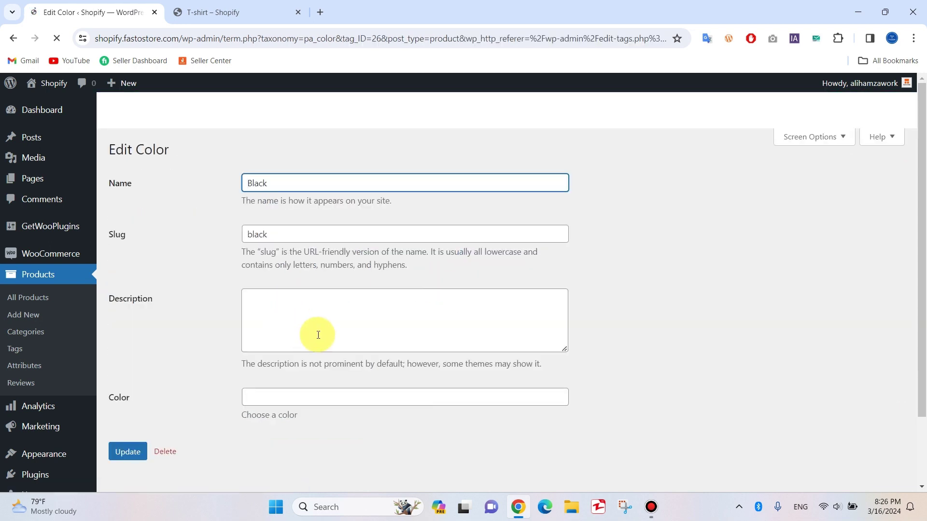
scroll(317, 334, "down", 2)
left_click(270, 320)
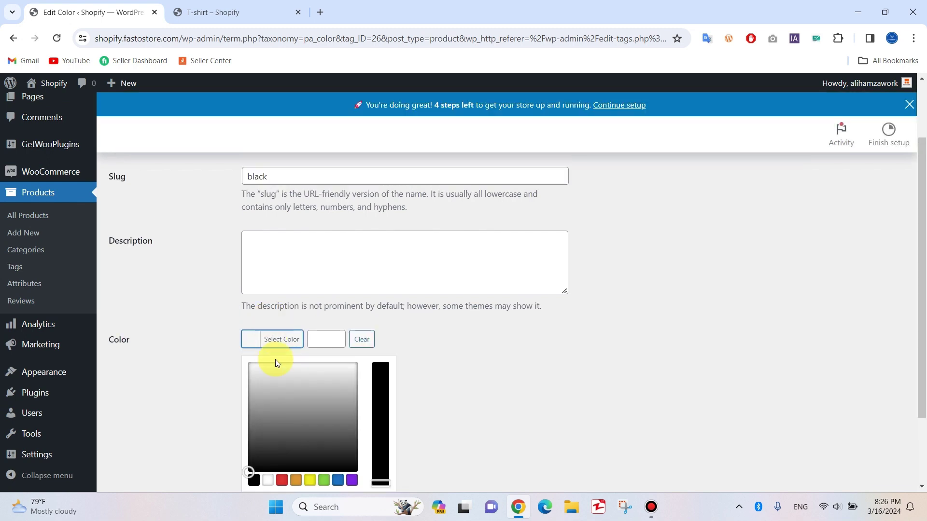
left_click(254, 480)
scroll(229, 482, "down", 2)
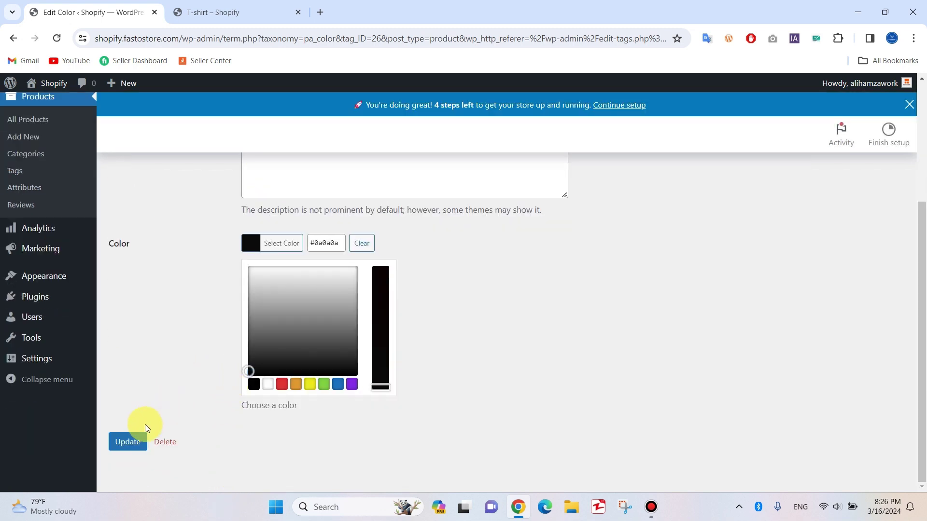
left_click(128, 438)
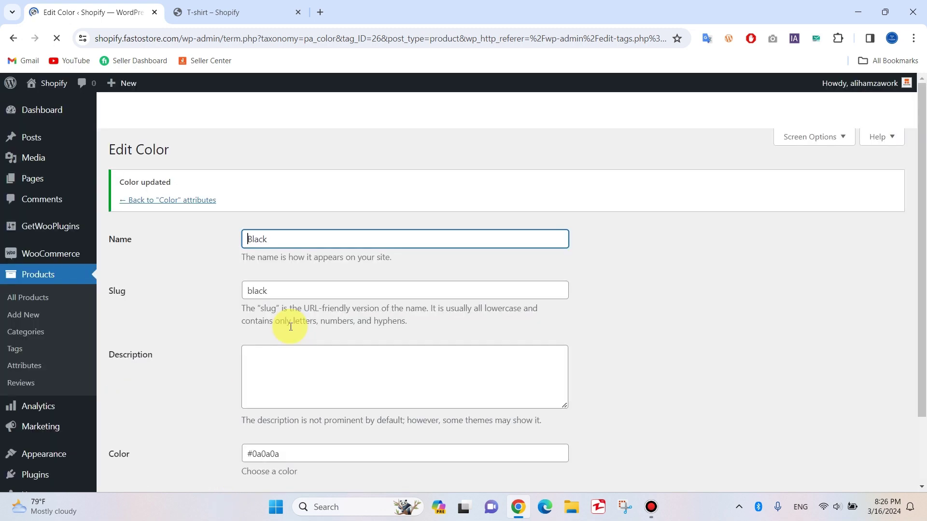
Step: Return to the Color terms, set the Green term's swatch color to #81d742 and save the update
left_click(176, 201)
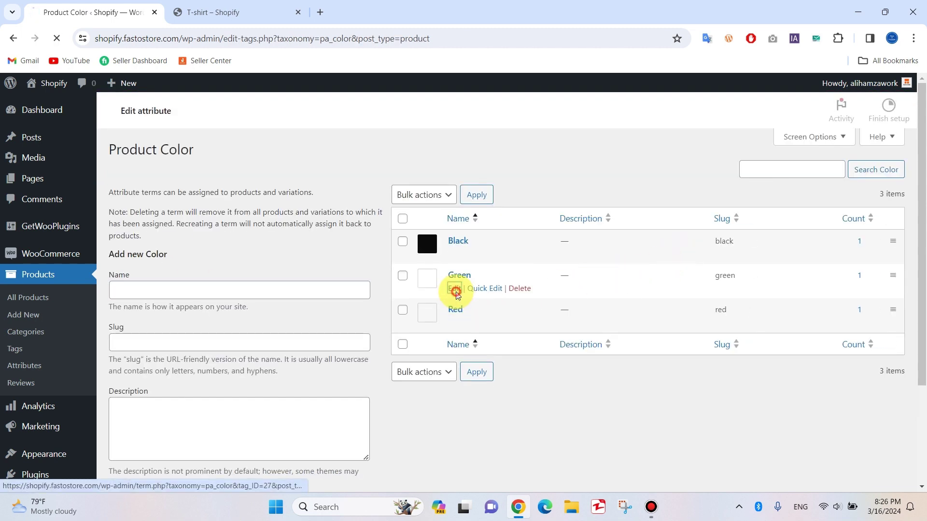
left_click(455, 291)
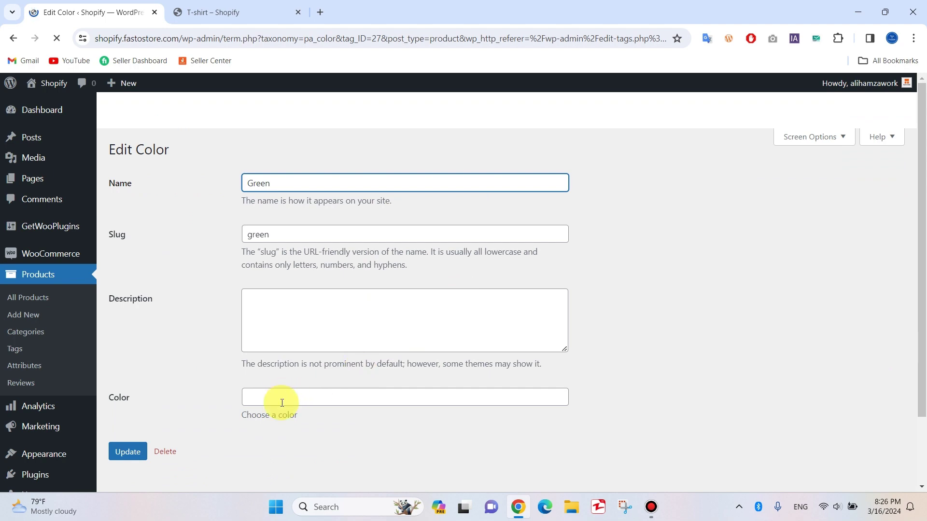
left_click(281, 402)
scroll(334, 404, "down", 3)
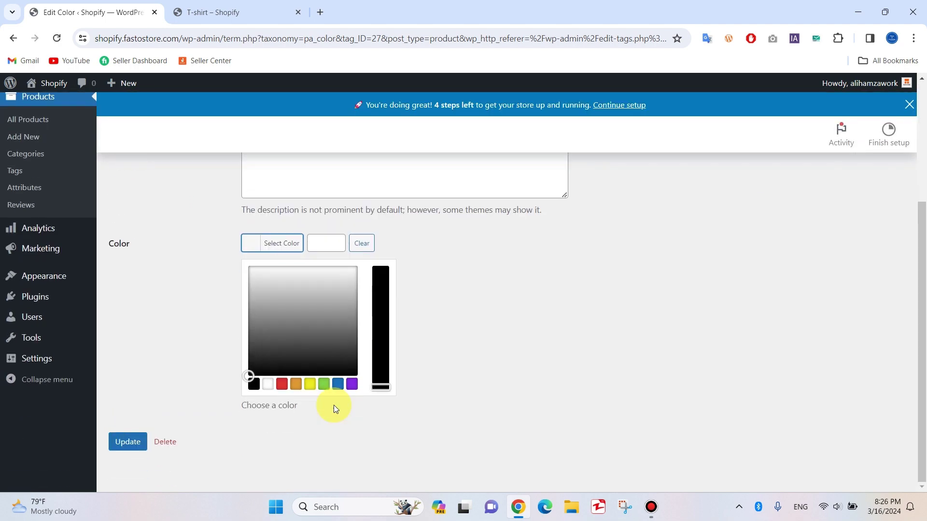
left_click(324, 384)
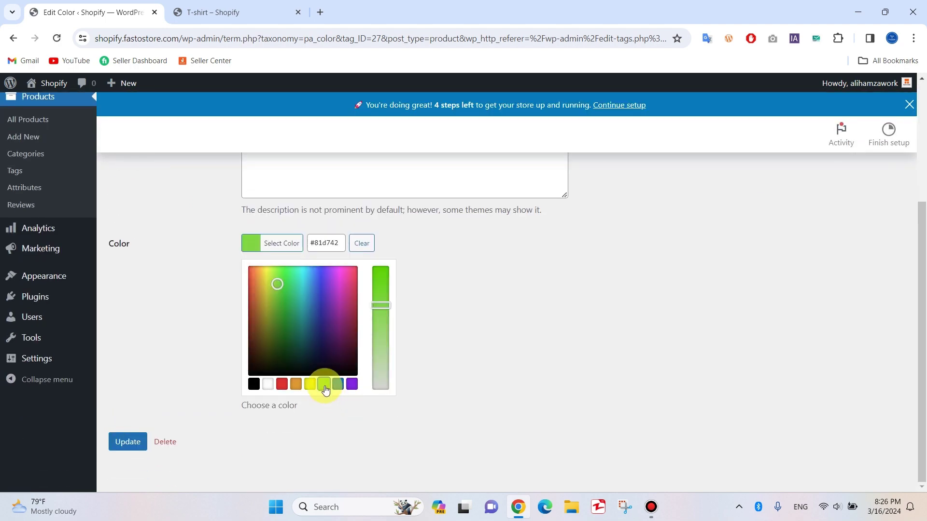
left_click(125, 448)
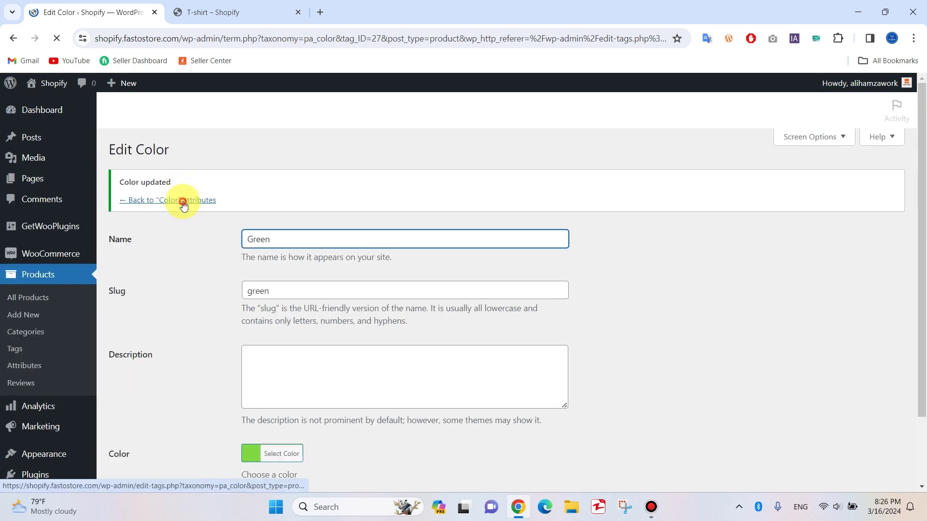
Step: Return to the Color terms, set the Red term's swatch color to #dd3333 and save the update
left_click(183, 200)
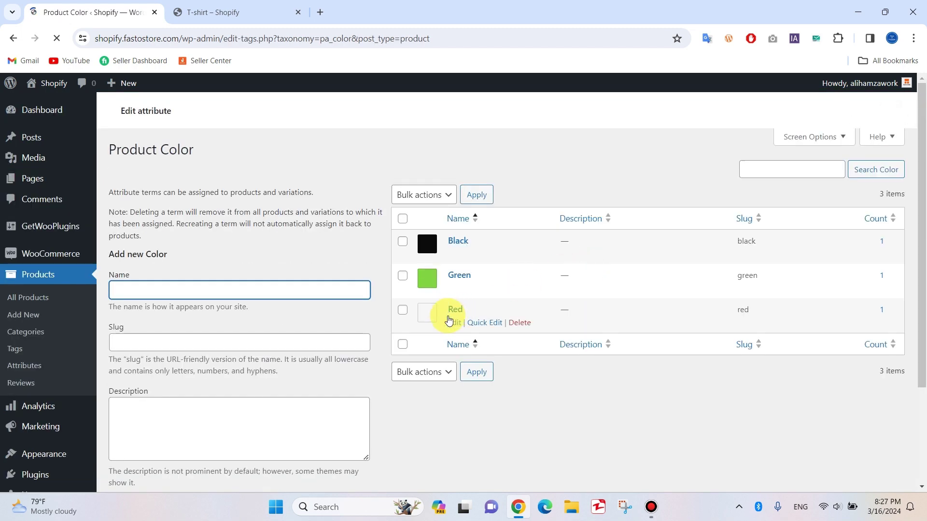
left_click(452, 313)
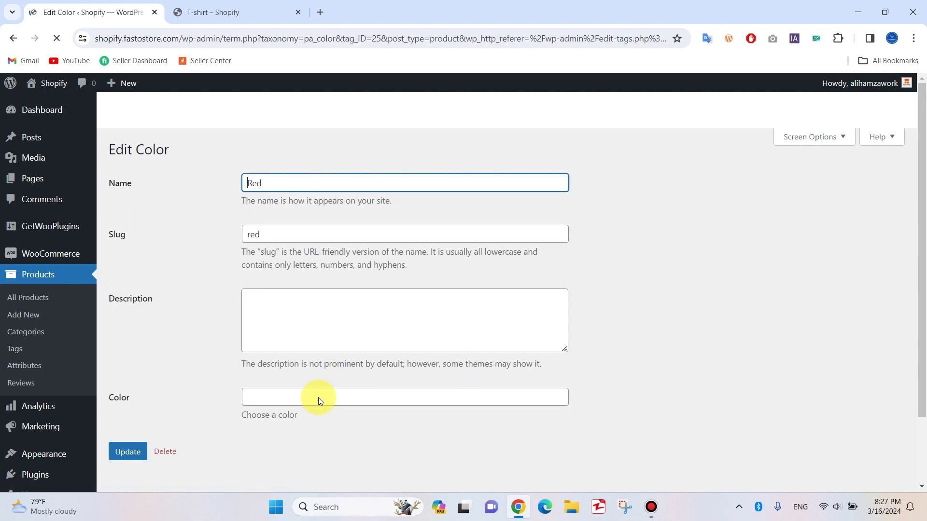
left_click(265, 404)
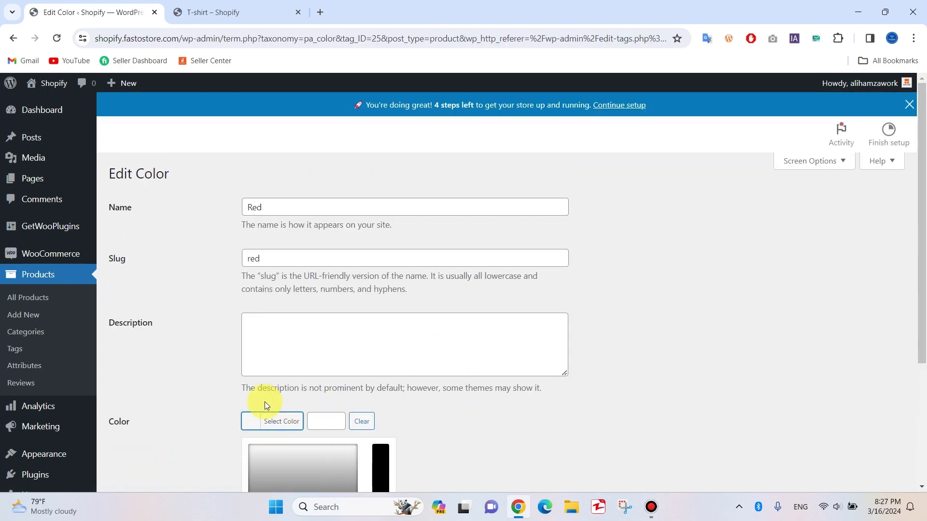
scroll(264, 401, "down", 4)
left_click(281, 387)
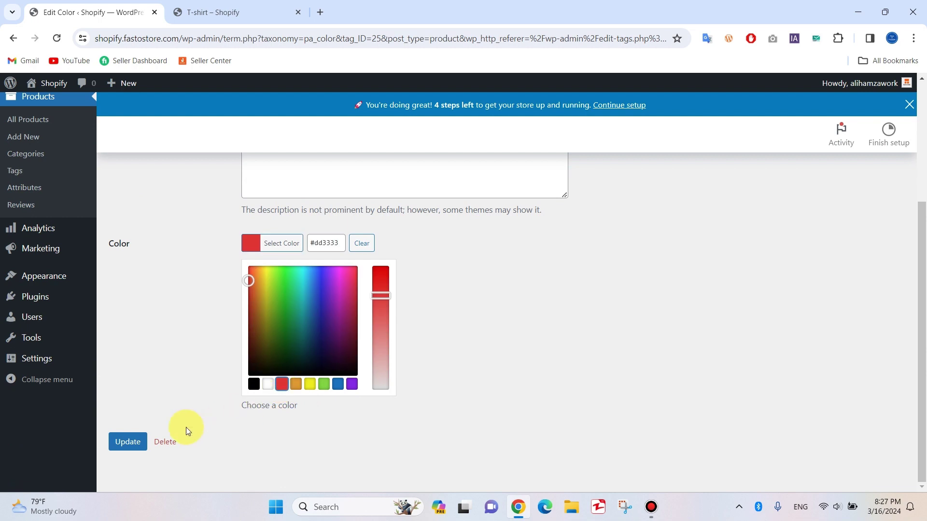
left_click(127, 441)
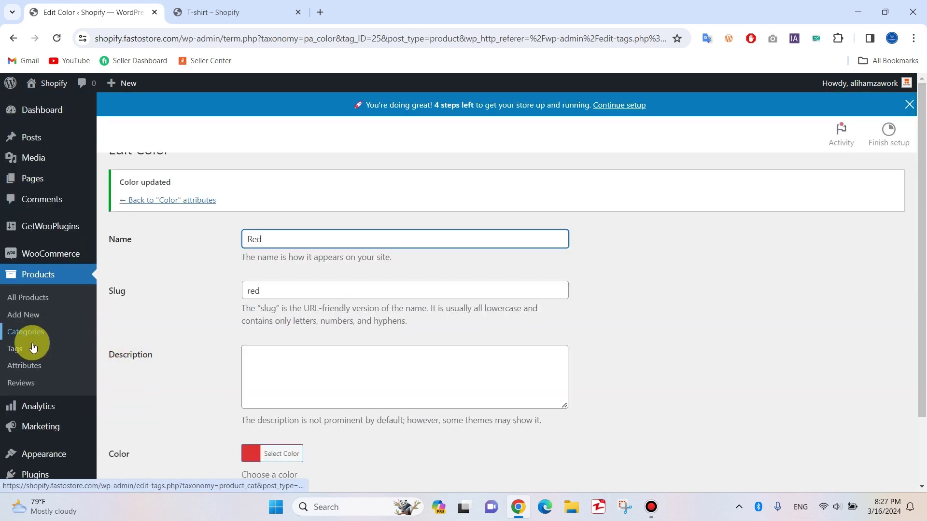
Step: Open the product attribute Size for editing, set its type to Button and save the update
left_click(25, 376)
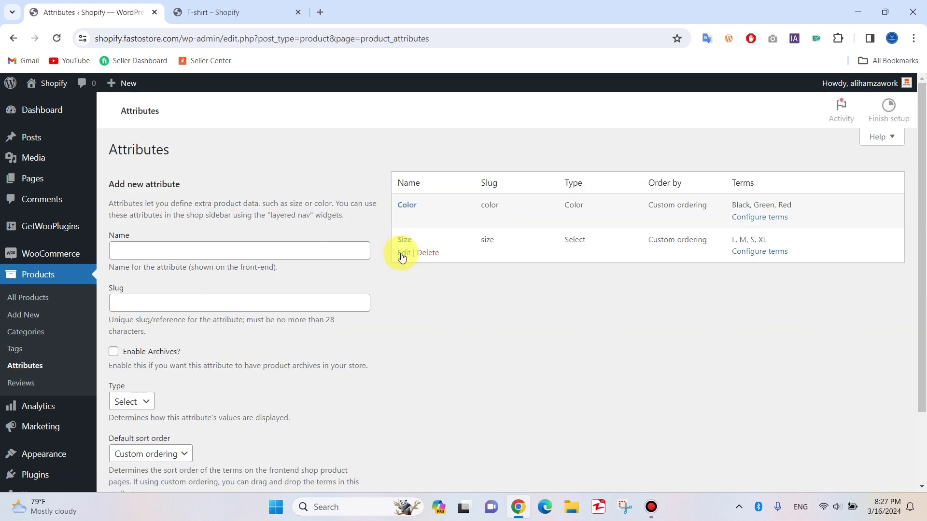
left_click(401, 252)
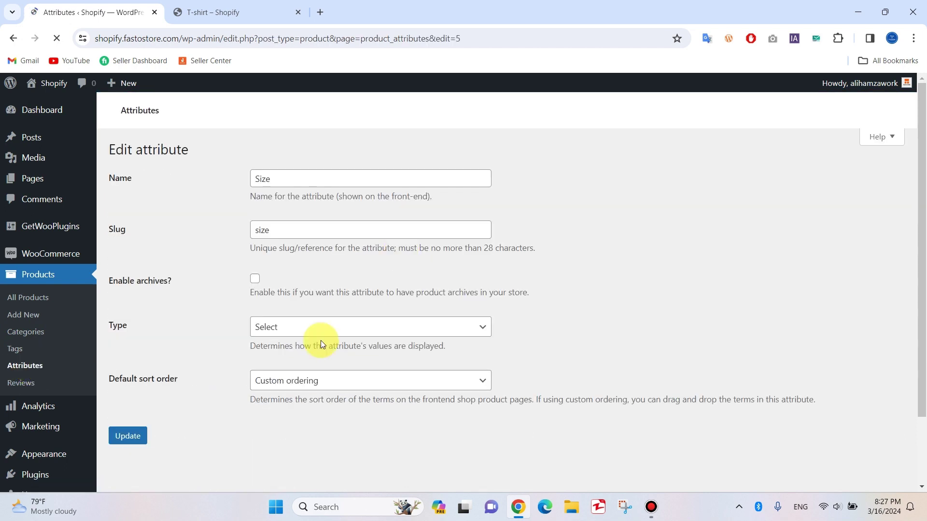
left_click(323, 334)
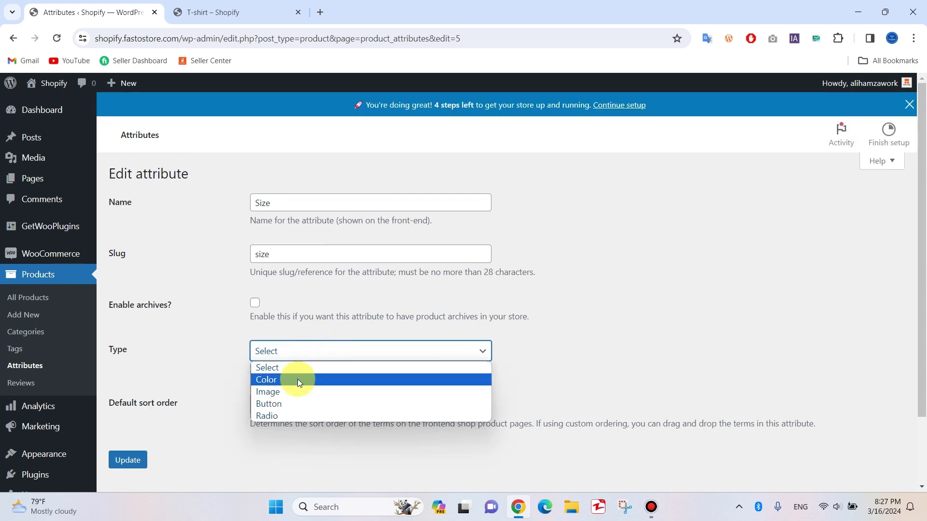
left_click(285, 403)
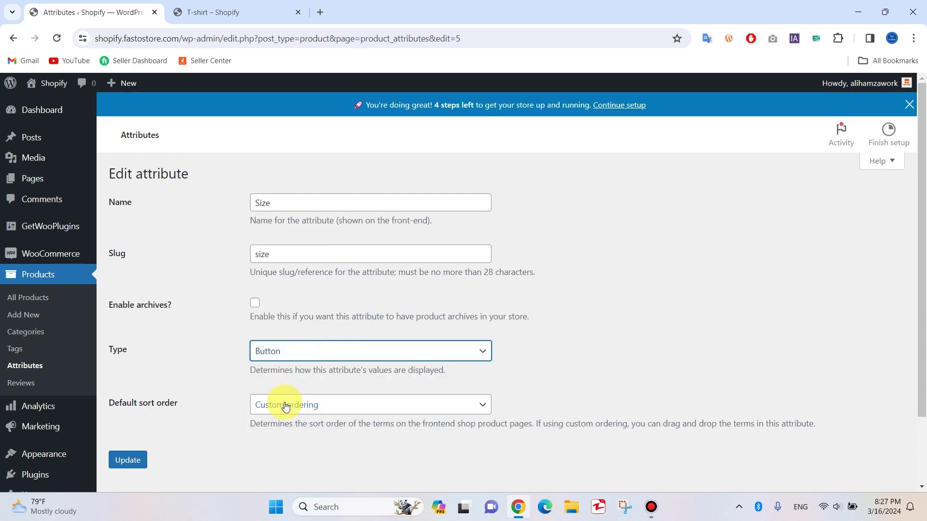
left_click(139, 464)
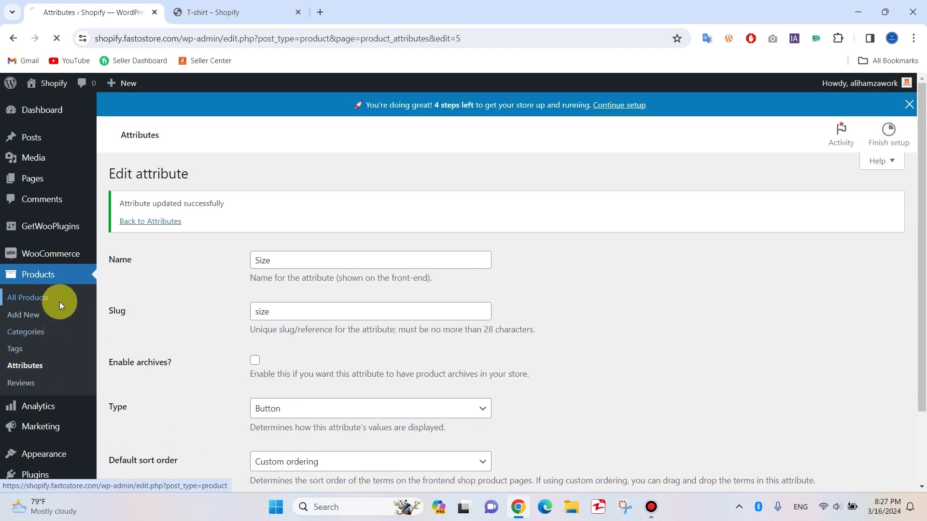
Step: Reload the T-shirt product page and try the Black, Green and Red color swatches with size L
mouse_move(197, 242)
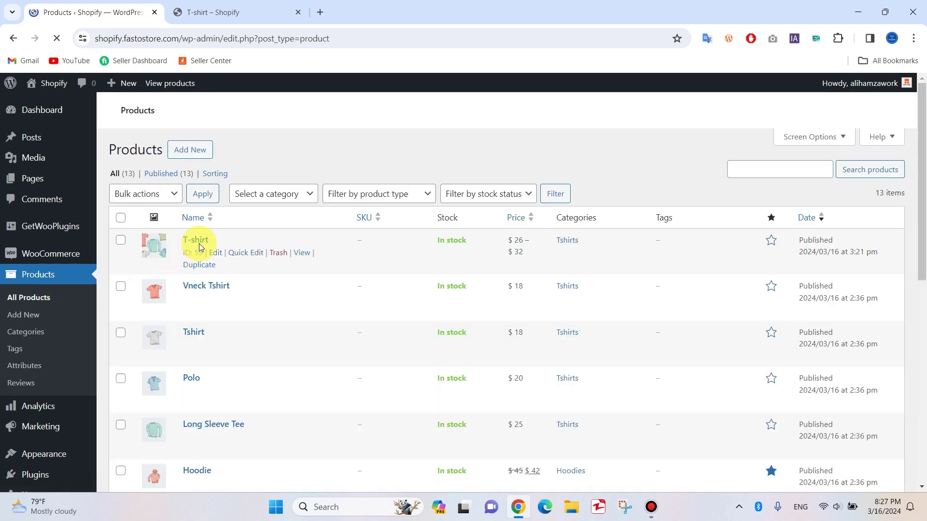
left_click(213, 251)
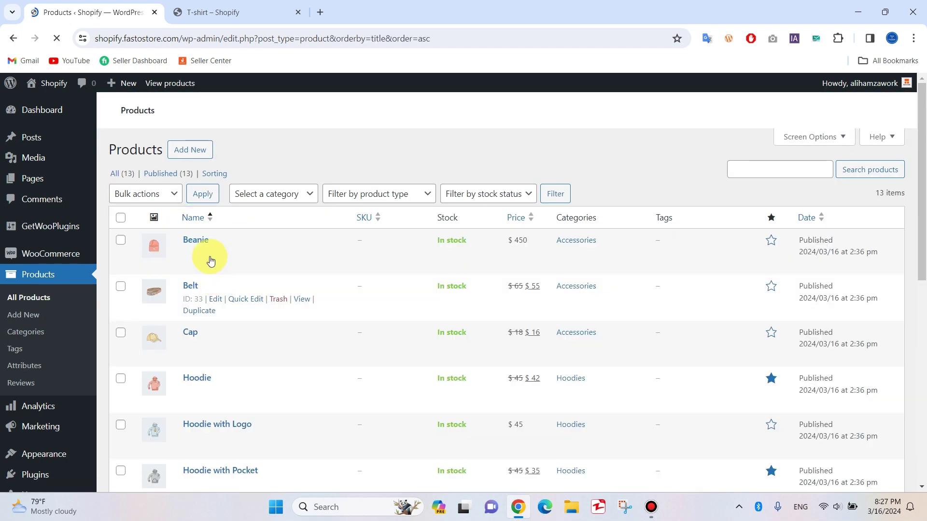
left_click(208, 10)
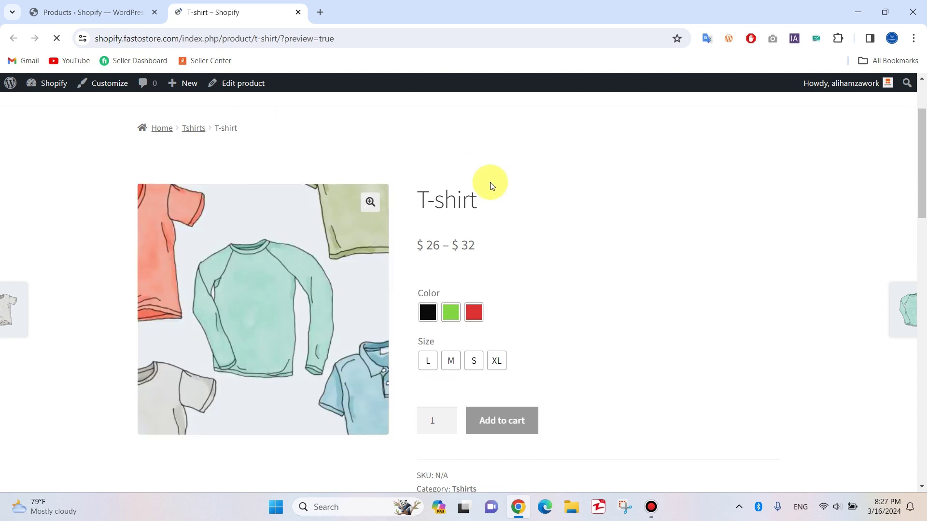
left_click(427, 313)
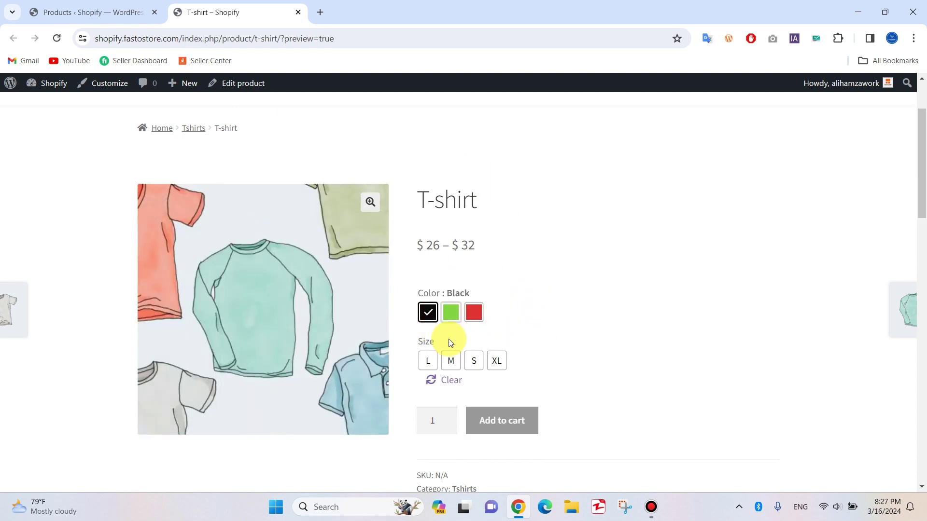
left_click(428, 363)
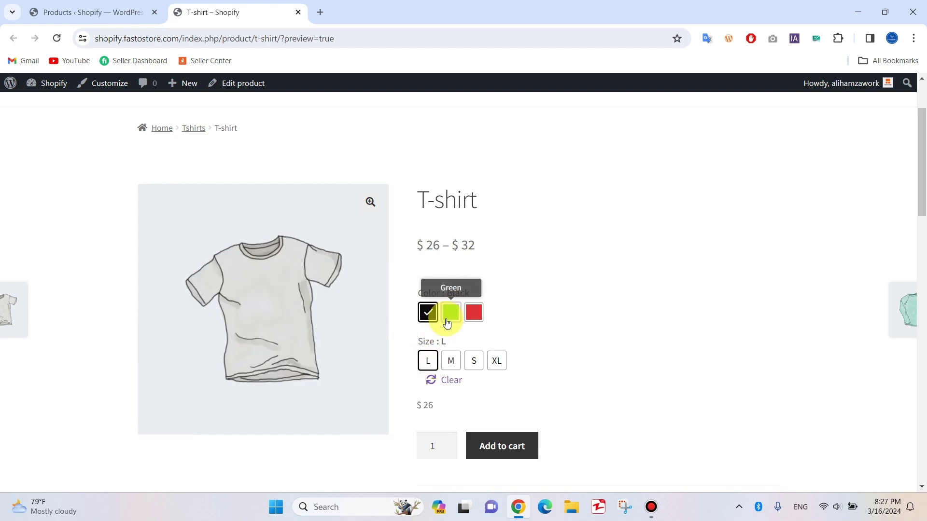
left_click(449, 314)
left_click(482, 314)
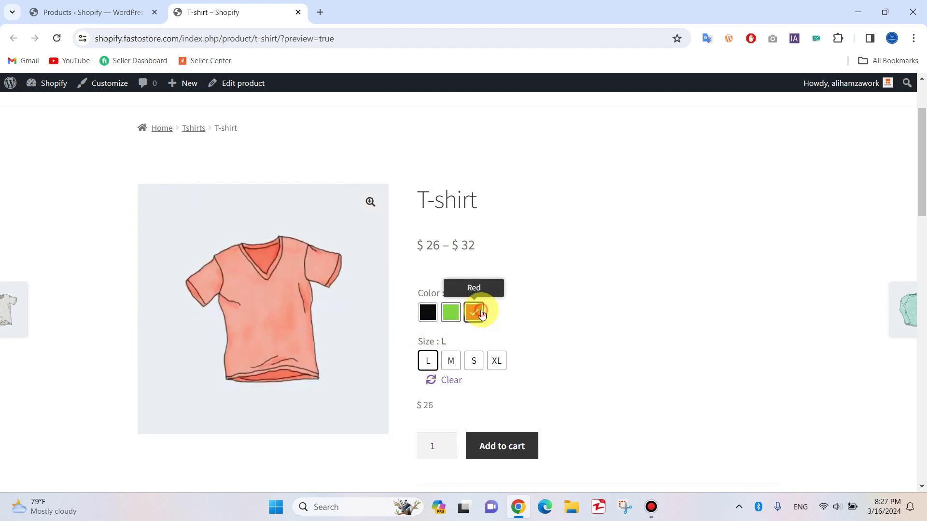
Step: Try the size buttons XL, S, M and L with the Red swatch to check the variation's image and price
left_click(493, 361)
left_click(473, 362)
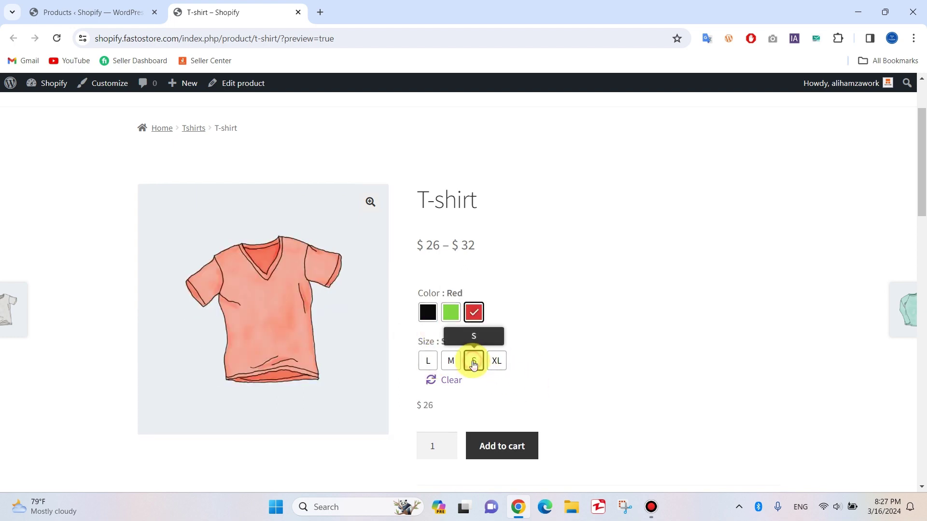
left_click(451, 363)
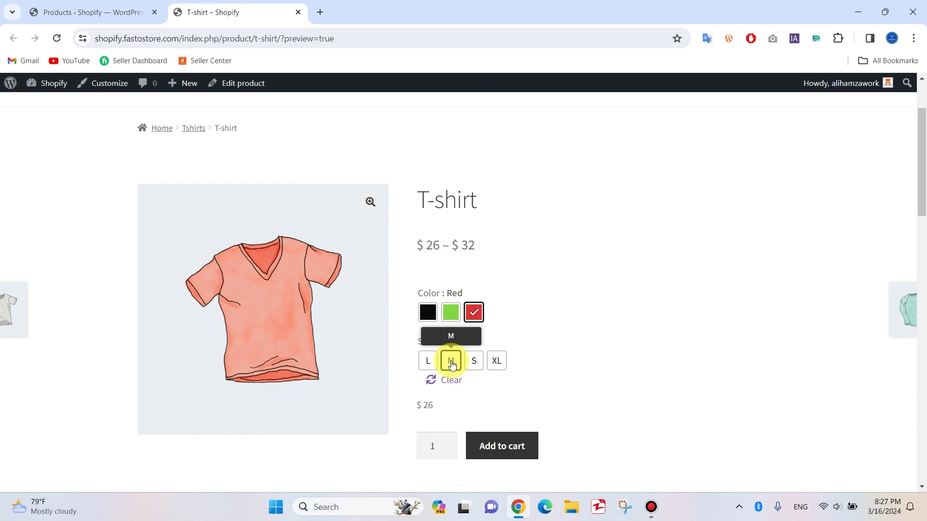
left_click(430, 362)
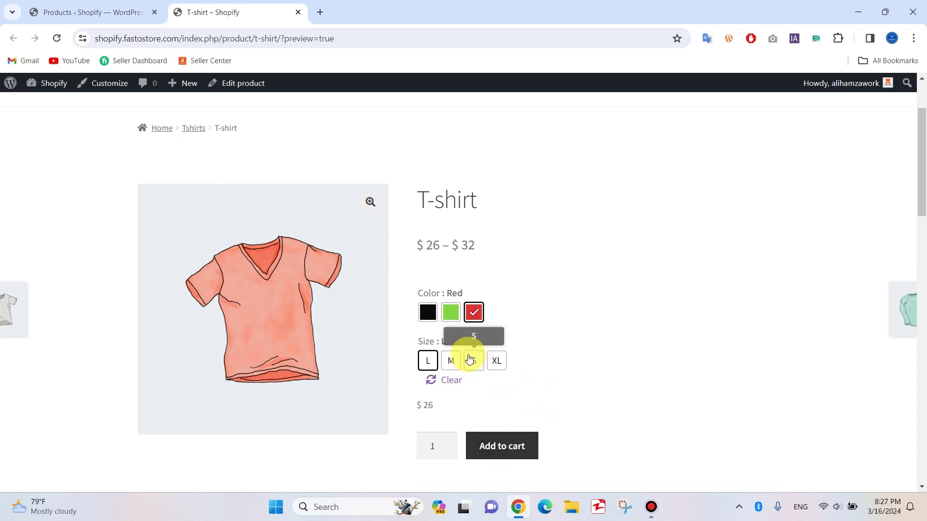
Step: Dismiss the store setup banner in the product administration and return to the T-shirt product page
left_click(92, 12)
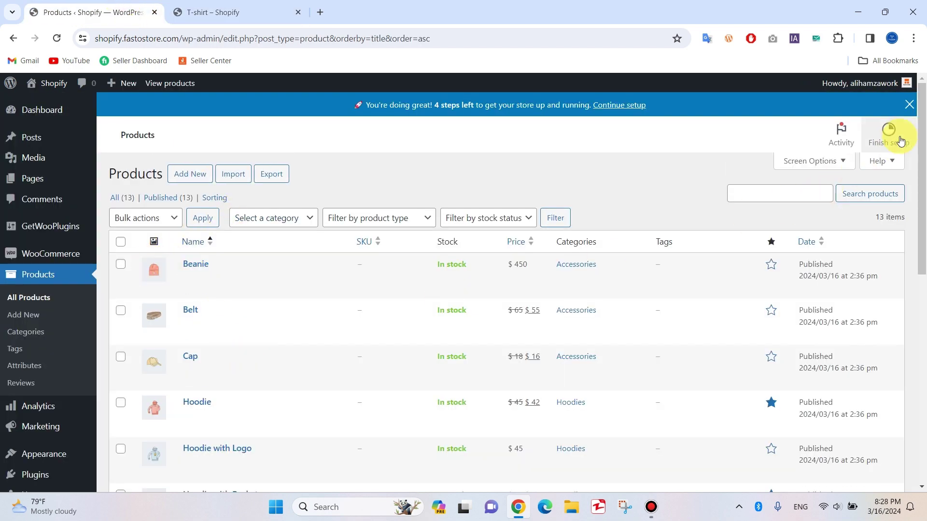
left_click(908, 105)
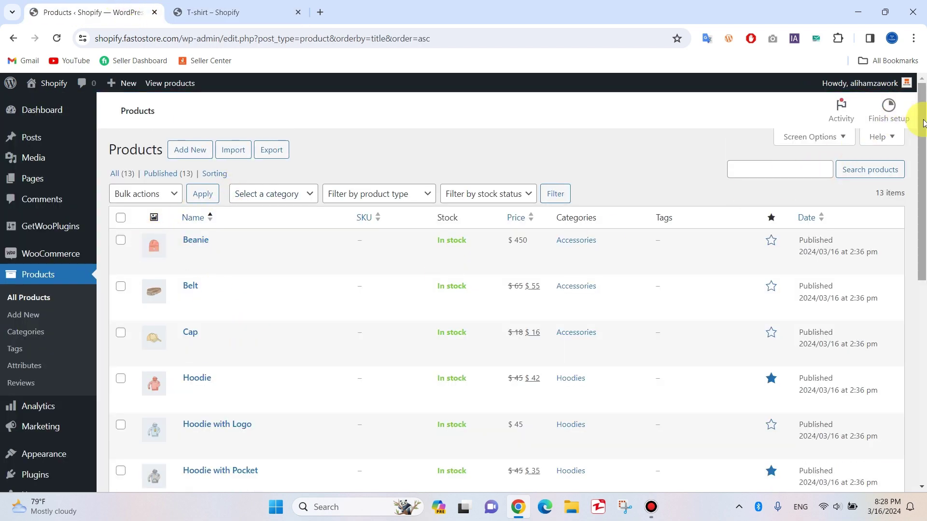
left_click(269, 10)
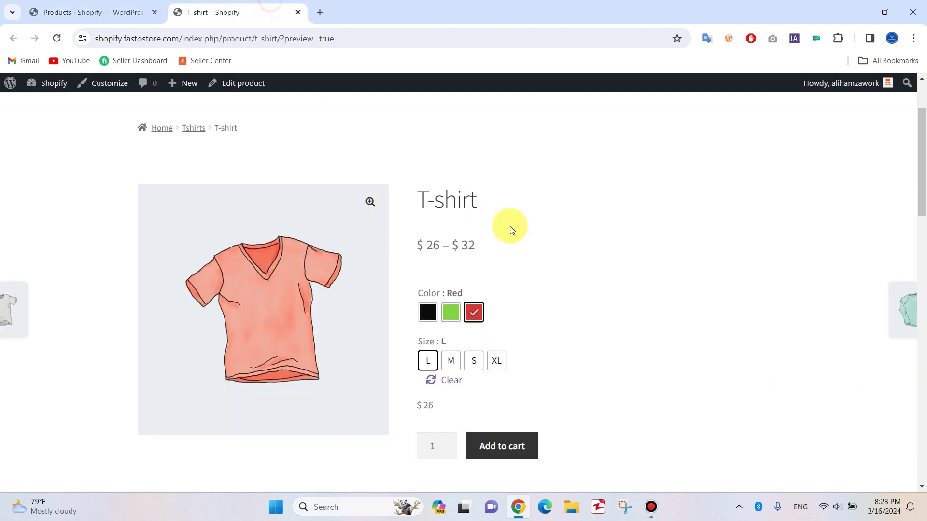